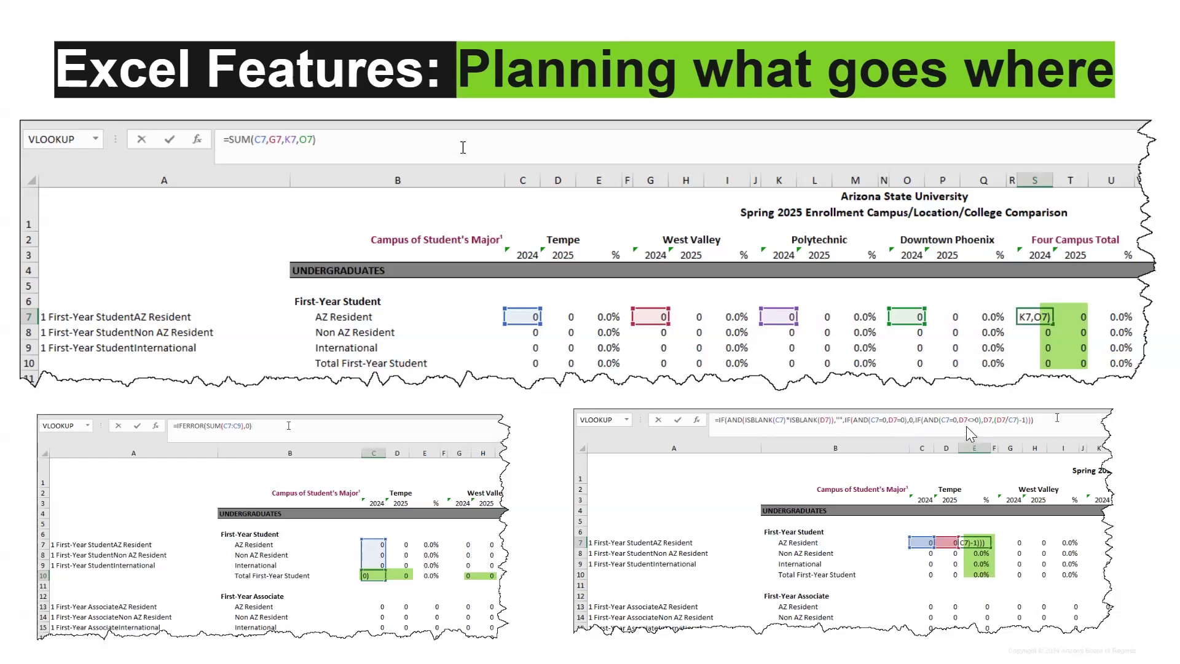
# Step: Advance to the Demonstration slide, end the slideshow and switch to the online Enrollment Tracking Power Query workbook
pyautogui.moveTo(973, 1)
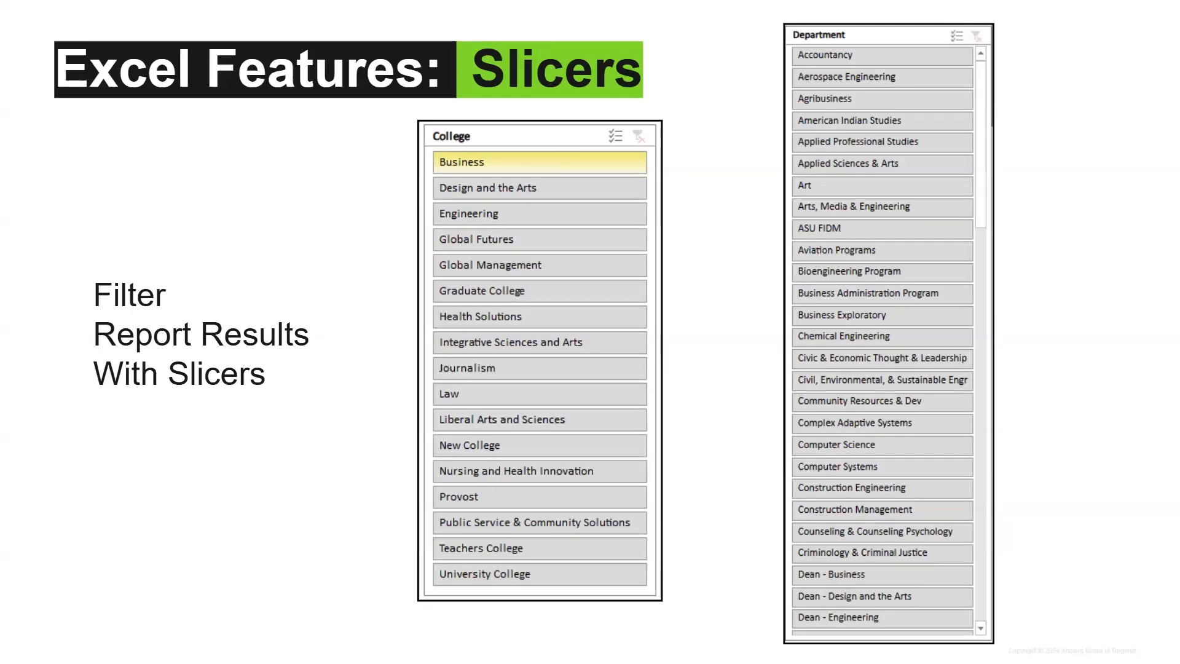
pyautogui.press('Right')
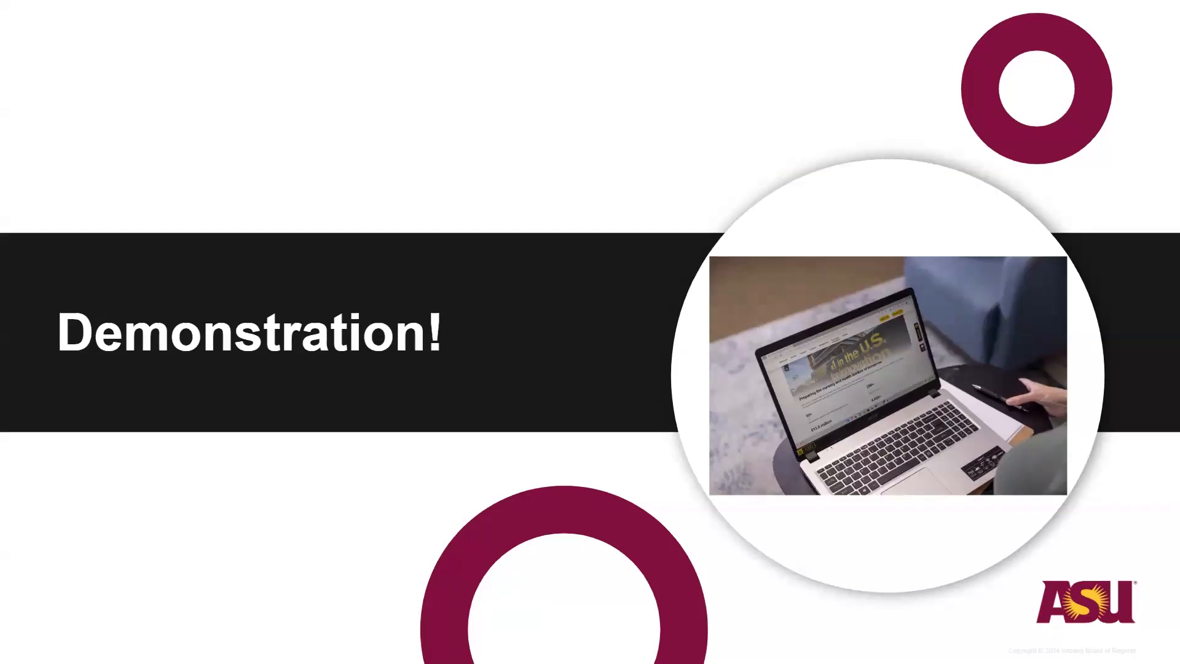
pyautogui.press('Escape')
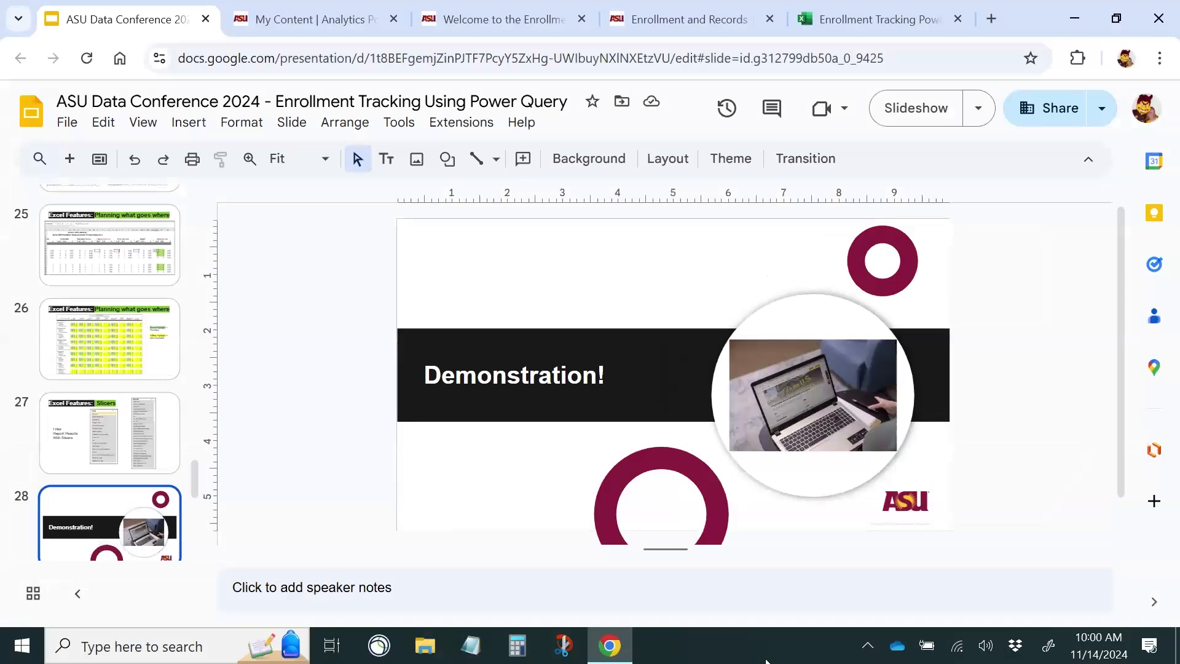
pyautogui.click(867, 14)
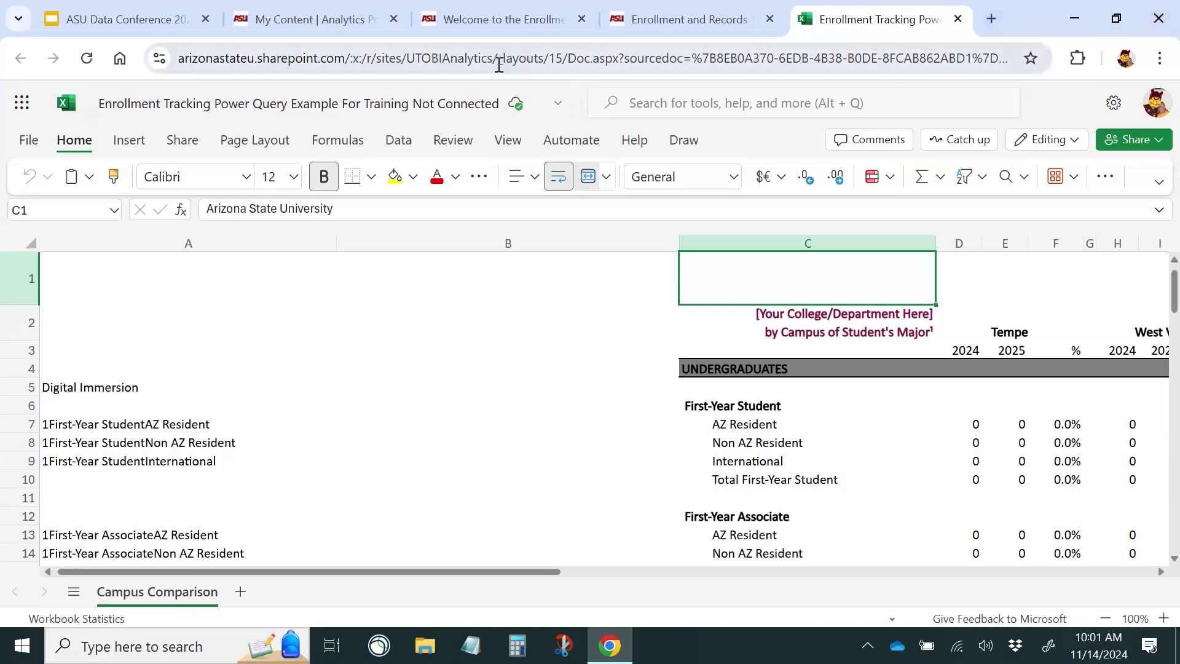
# Step: Go to My Groups in the Analytics Portal and search the groups for Enrollment
pyautogui.click(350, 18)
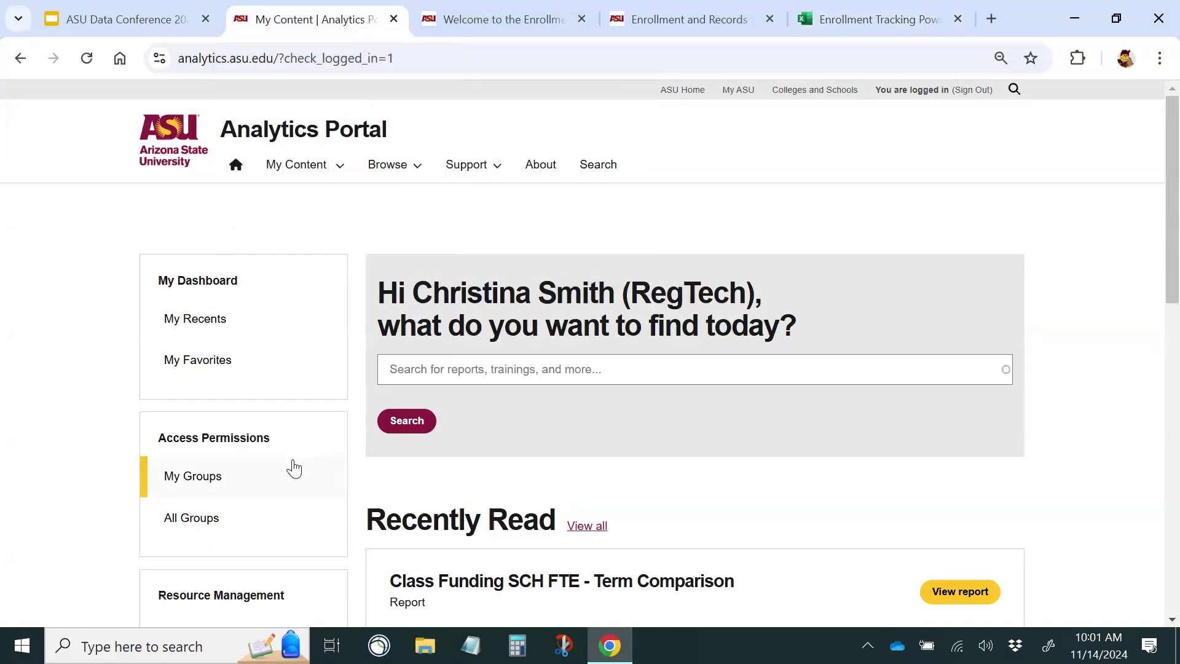
pyautogui.click(263, 486)
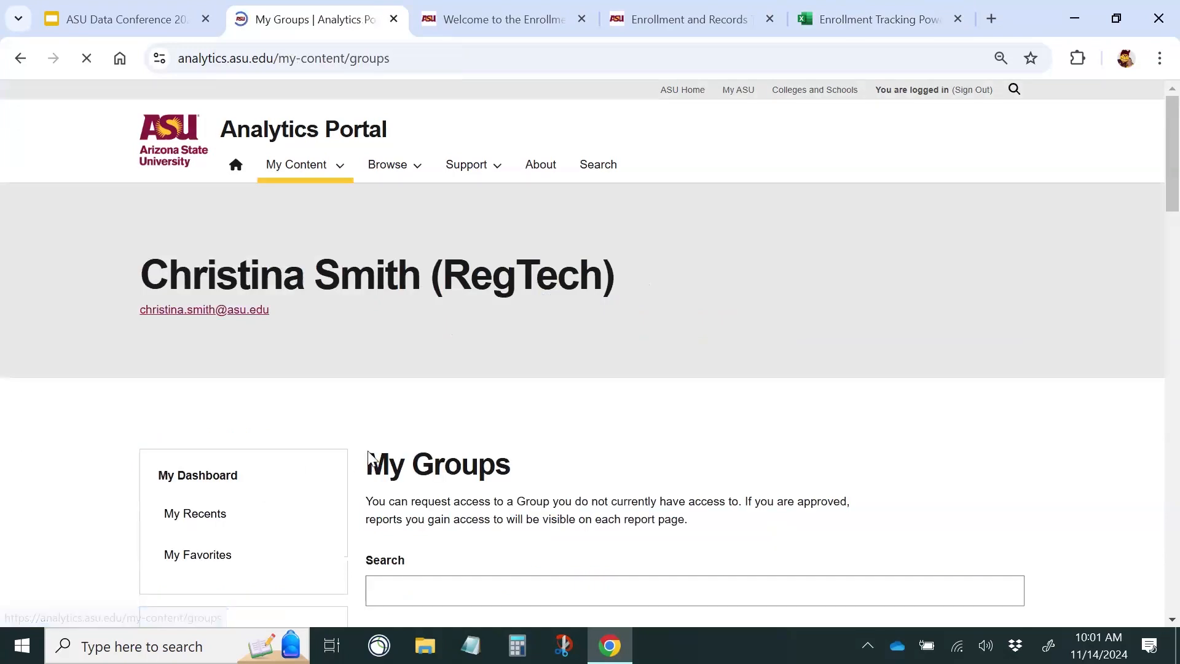
pyautogui.click(461, 589)
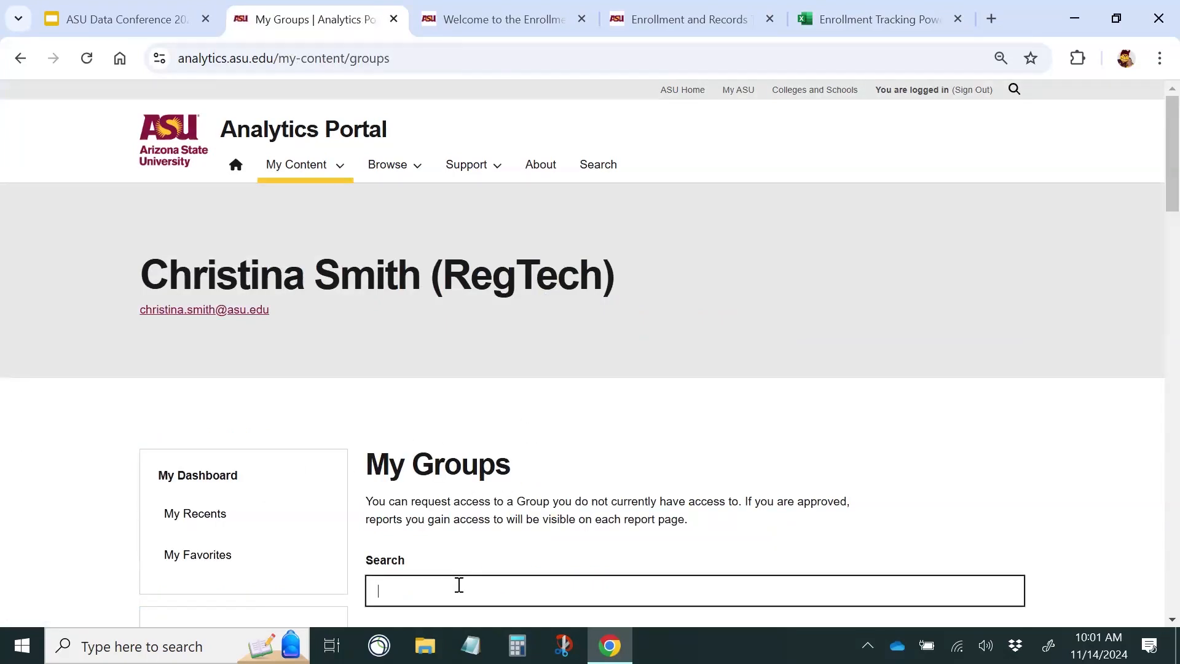
pyautogui.write('Enrollment')
pyautogui.press('Return')
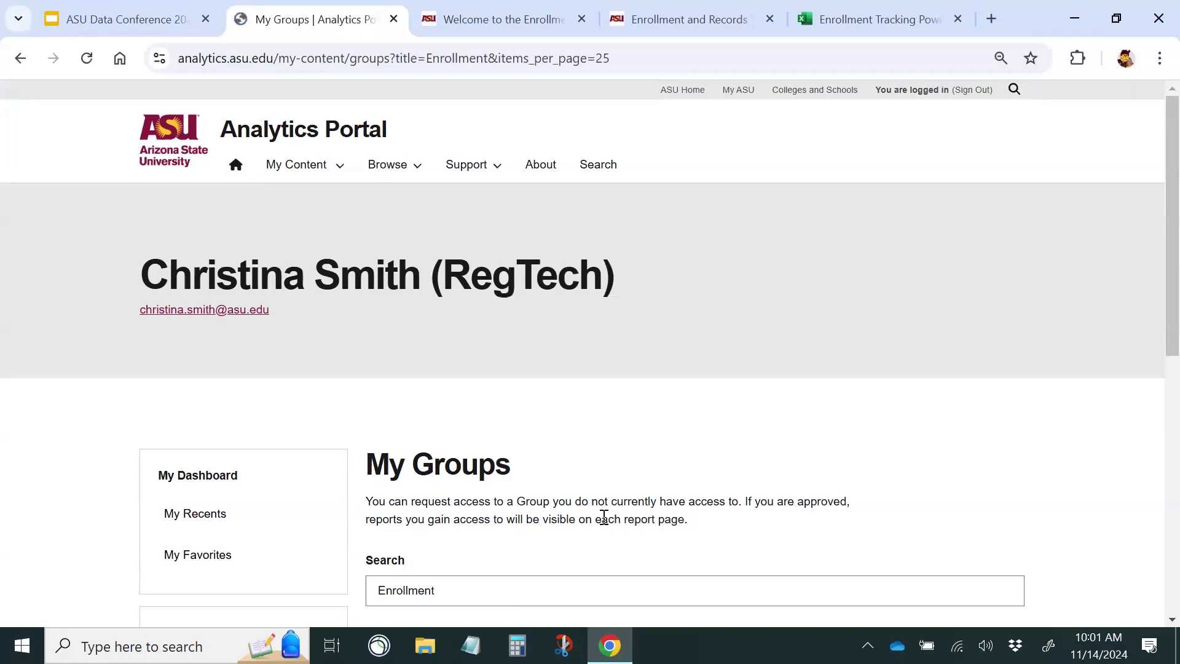
# Step: Visit the Enrollment and Records group and review its members page link and access request options
pyautogui.scroll(-7, 600, 514)
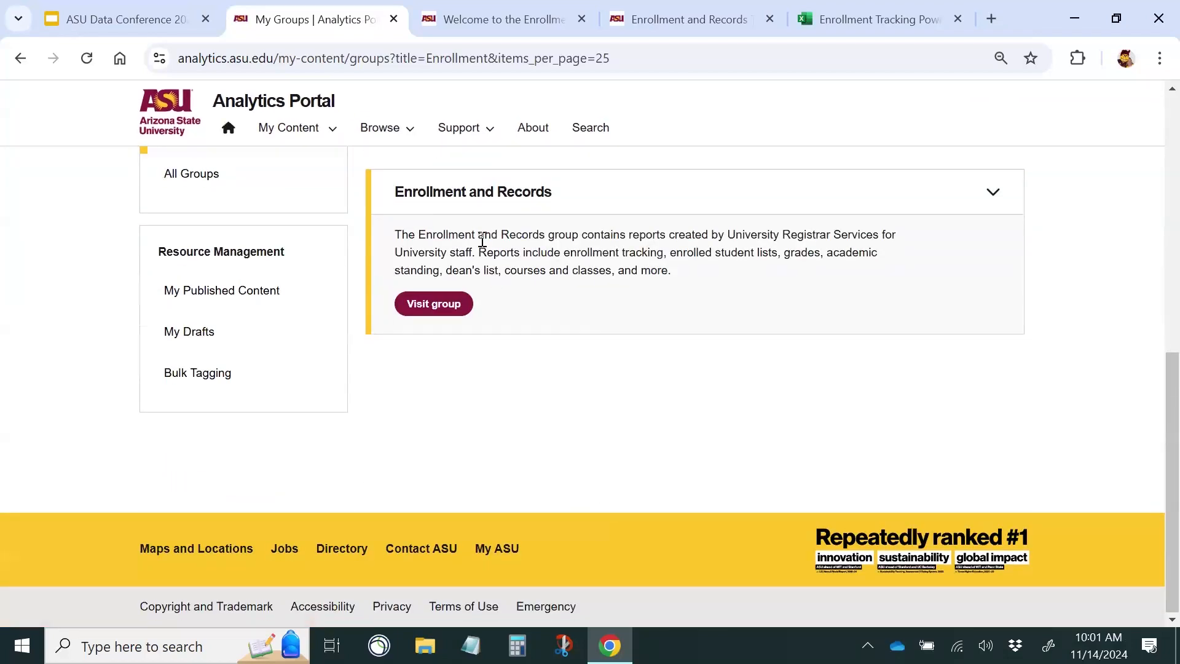
pyautogui.click(452, 309)
pyautogui.scroll(-7, 449, 304)
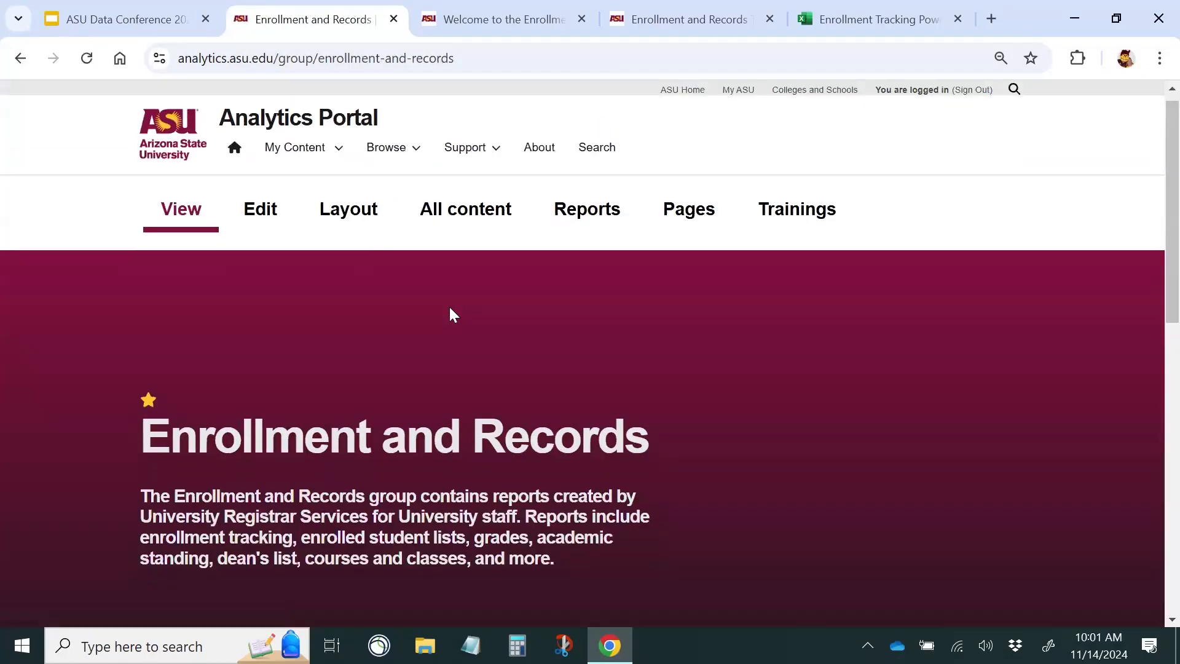
pyautogui.scroll(-3, 424, 344)
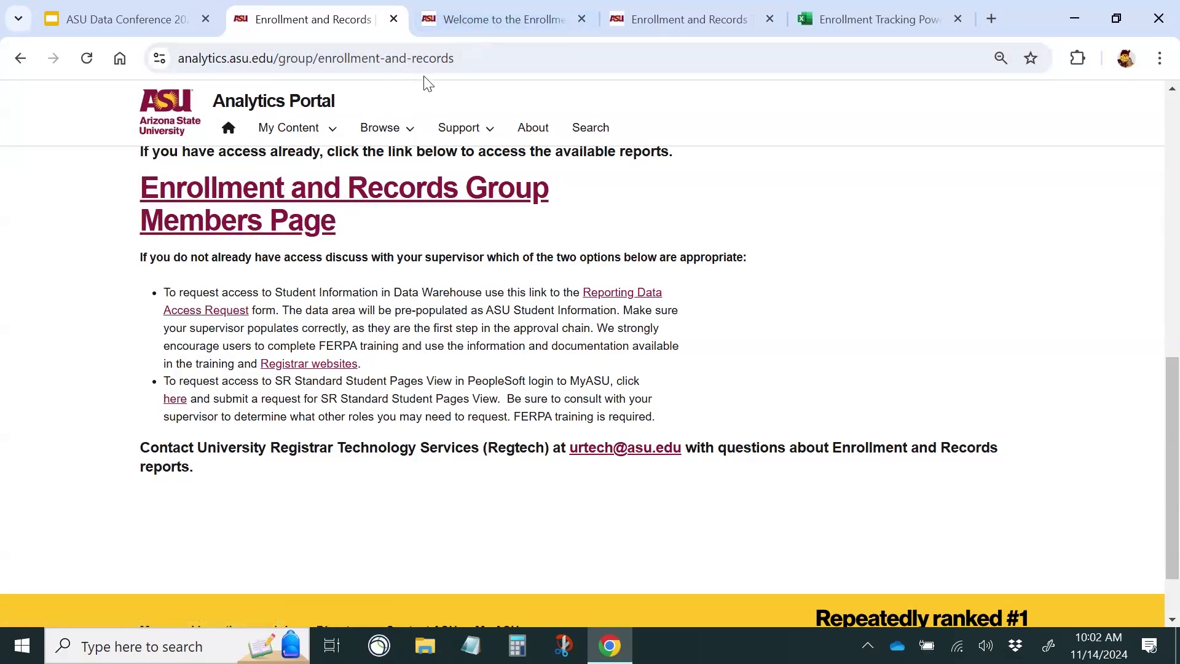
# Step: View the Enrollment Tracking reports on the Enrollment and Records reports page and collapse the section again
pyautogui.click(458, 17)
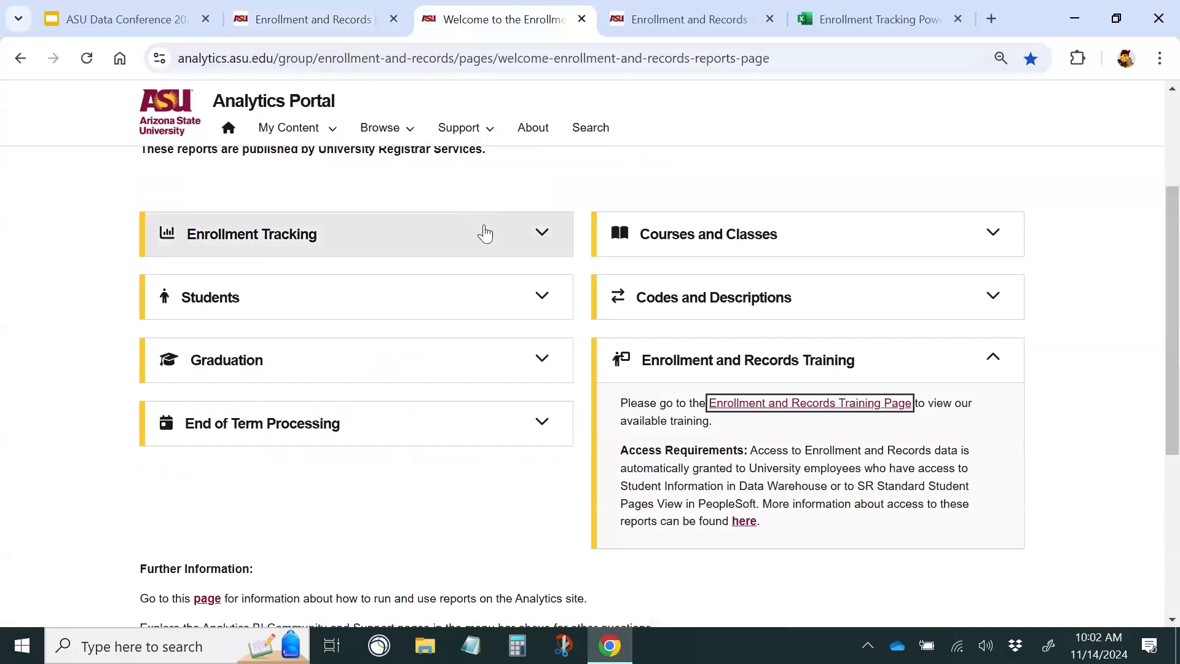
pyautogui.click(537, 239)
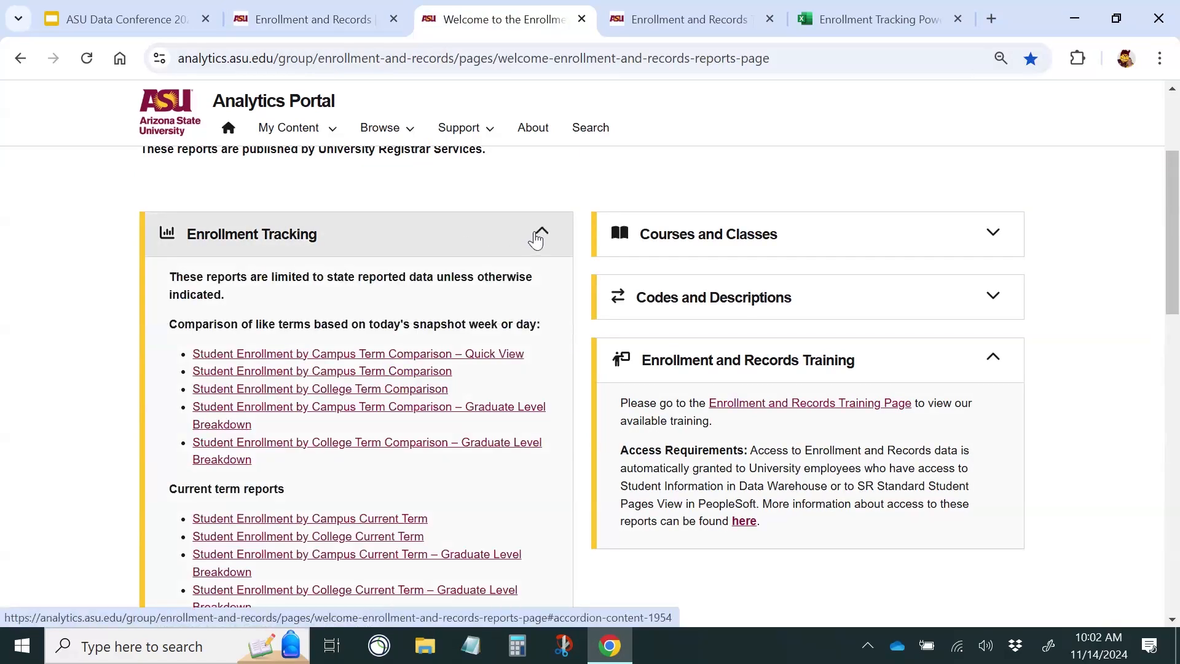
pyautogui.click(539, 239)
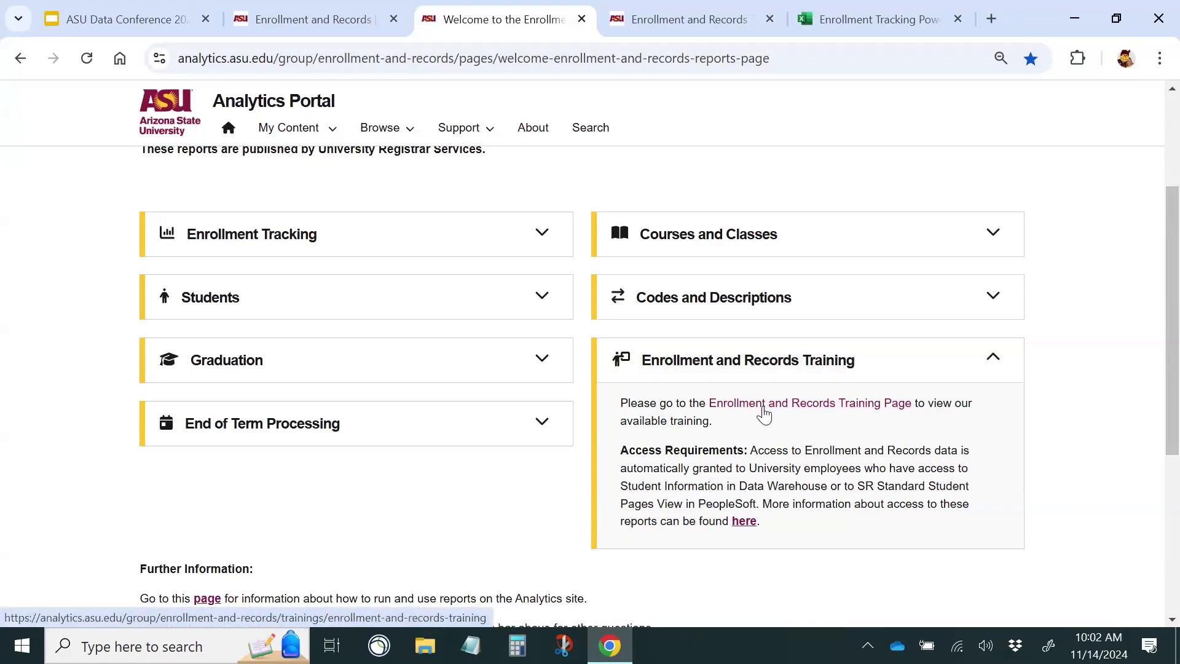
# Step: Review the Enrollment Tracking Datasets section of the training page, including its Power Query guide, example workbooks and data connection steps
pyautogui.click(701, 25)
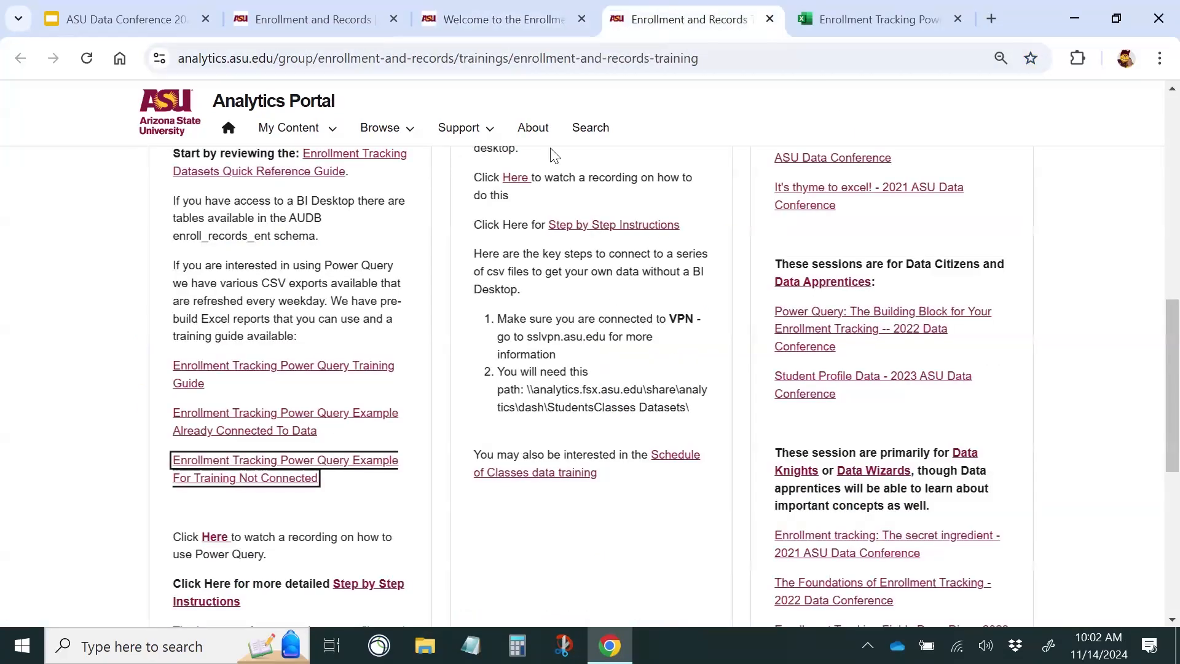
pyautogui.scroll(4, 396, 303)
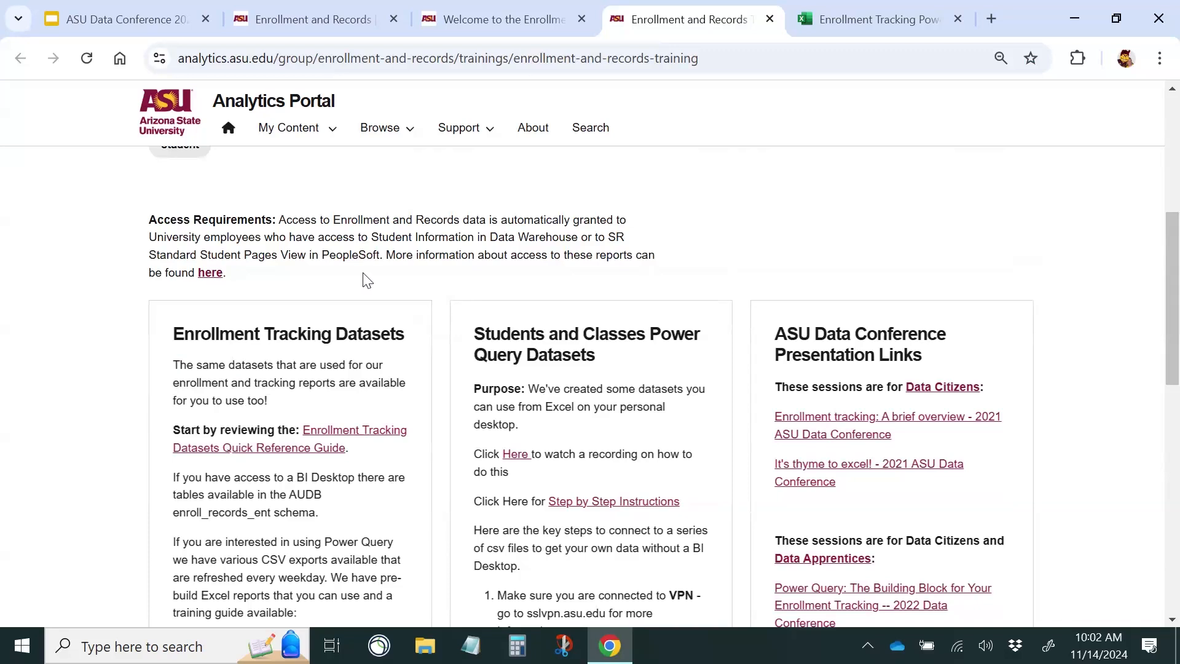
pyautogui.scroll(-1, 325, 393)
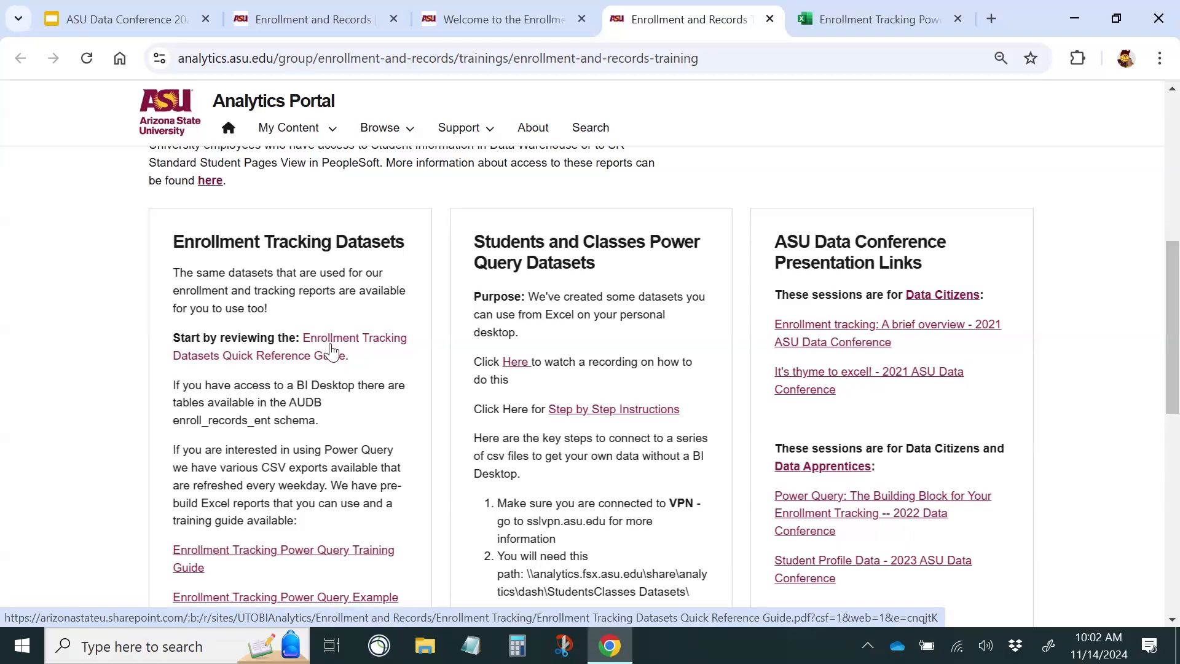
pyautogui.scroll(-3, 332, 351)
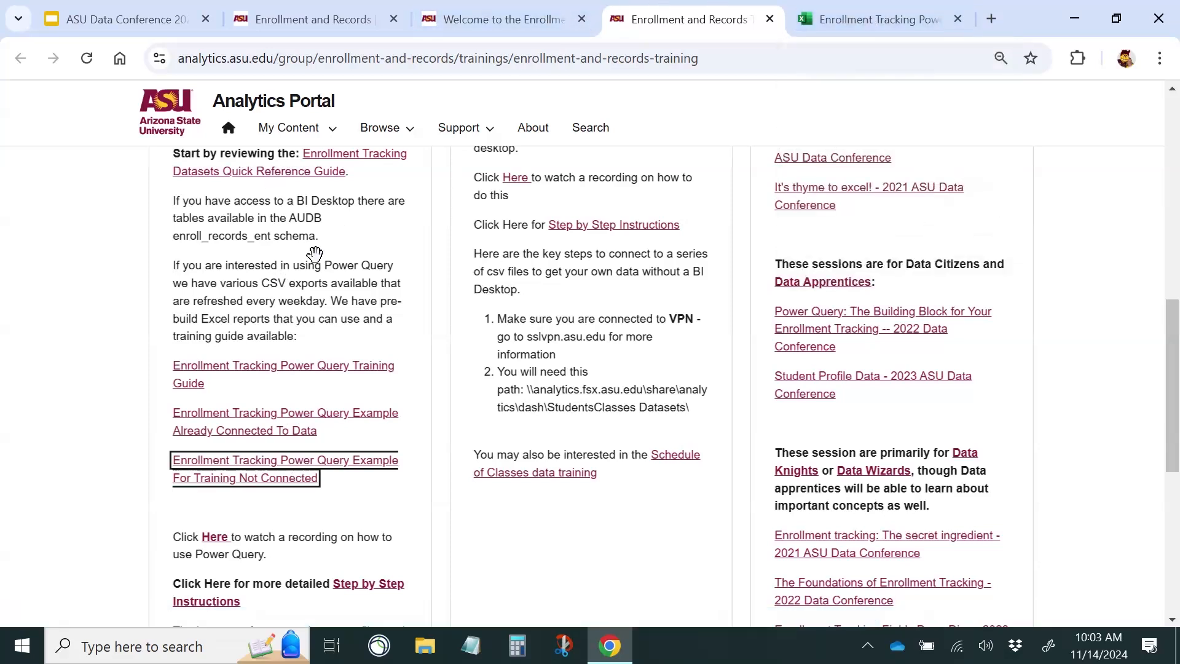
pyautogui.scroll(3, 298, 275)
pyautogui.scroll(-3, 303, 272)
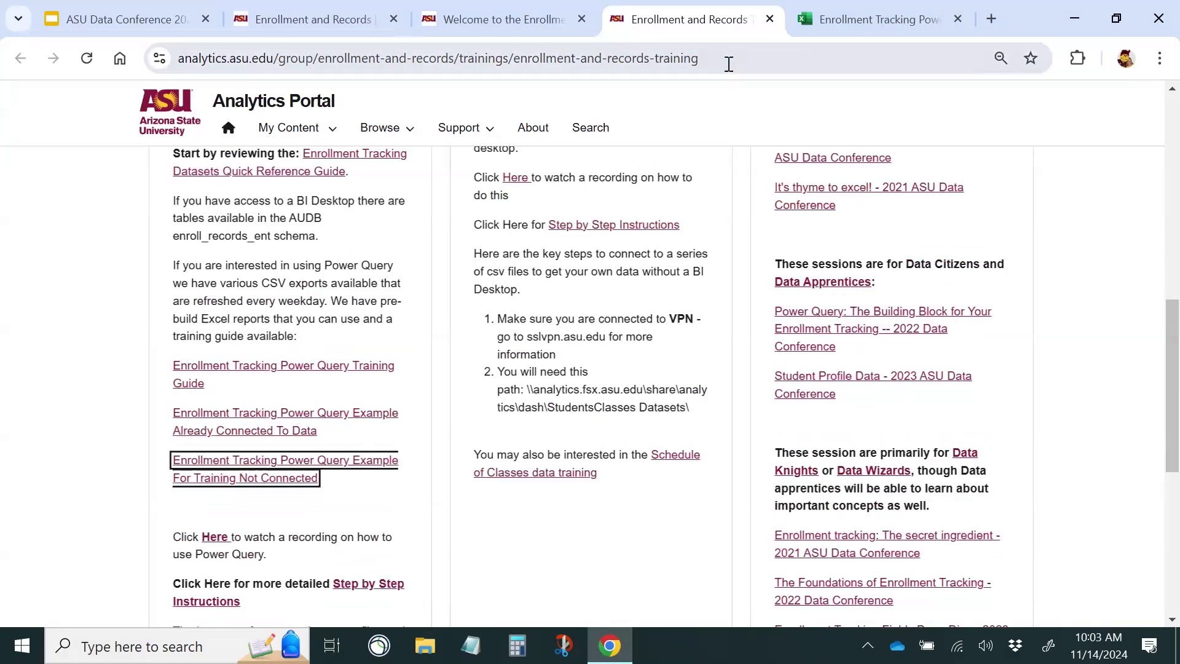
pyautogui.click(827, 19)
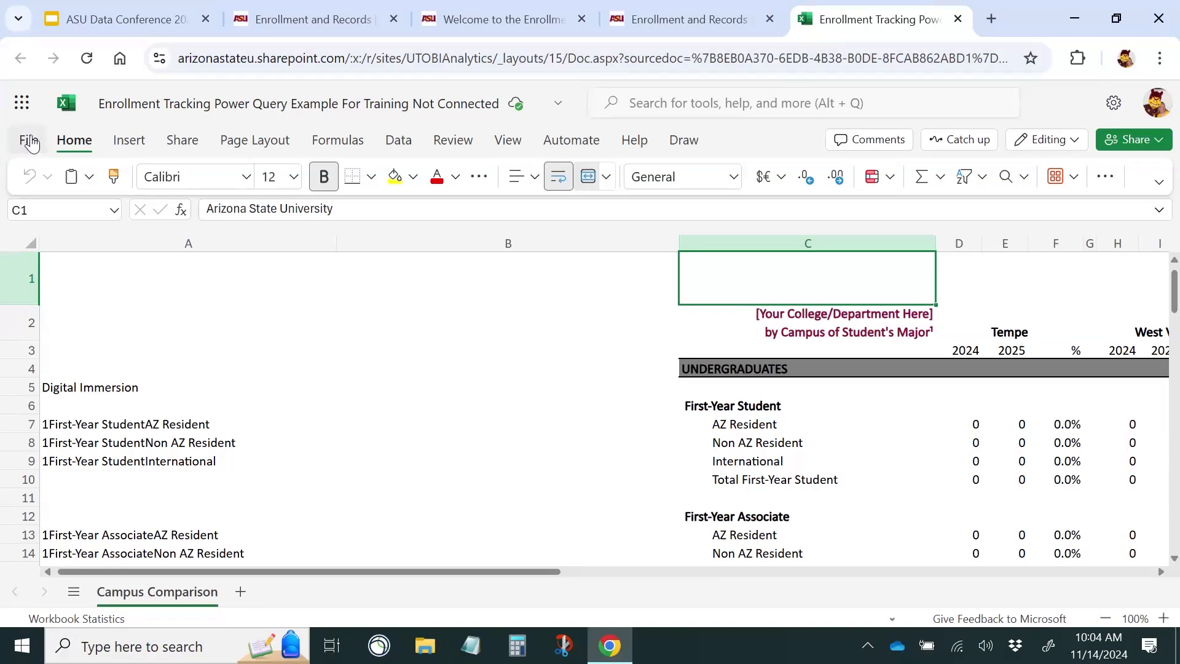
pyautogui.click(698, 12)
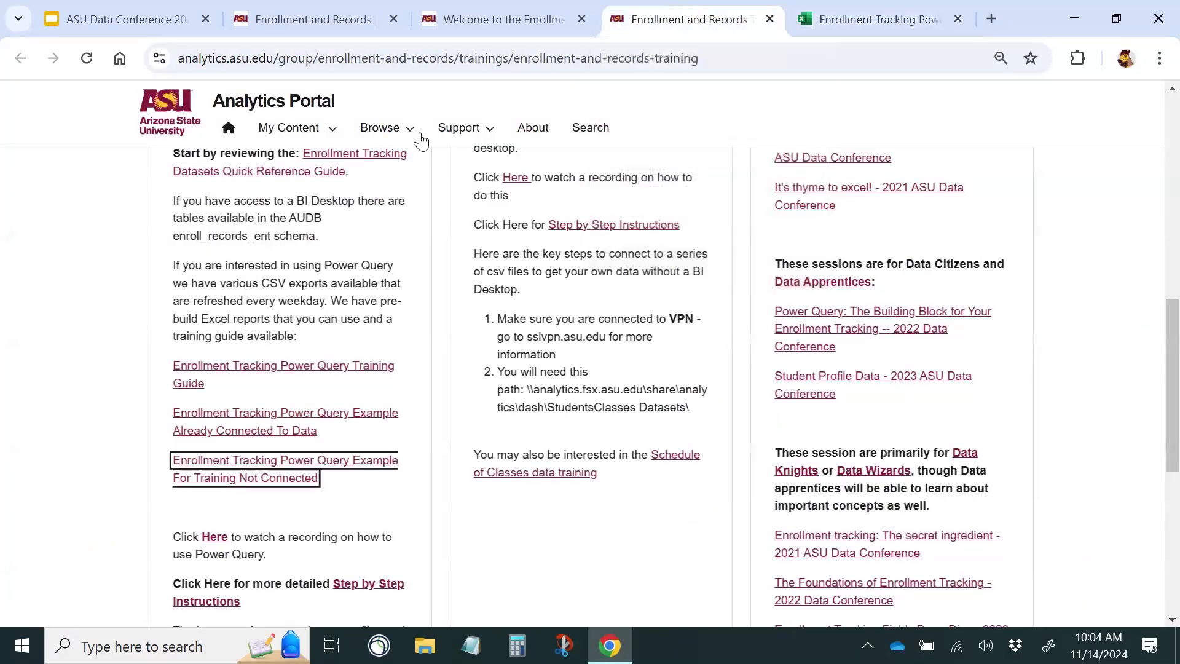
pyautogui.scroll(-3, 358, 487)
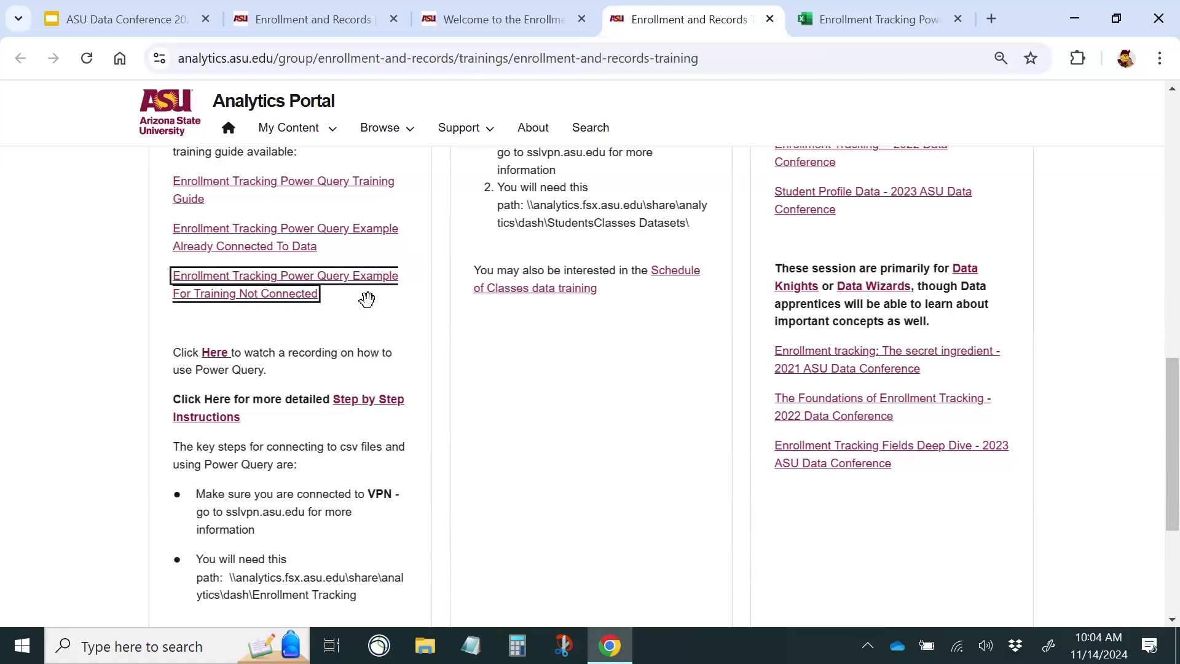
# Step: Download a copy of the Enrollment Tracking Power Query Example For Training Not Connected workbook and open it in desktop Excel with editing enabled
pyautogui.click(881, 12)
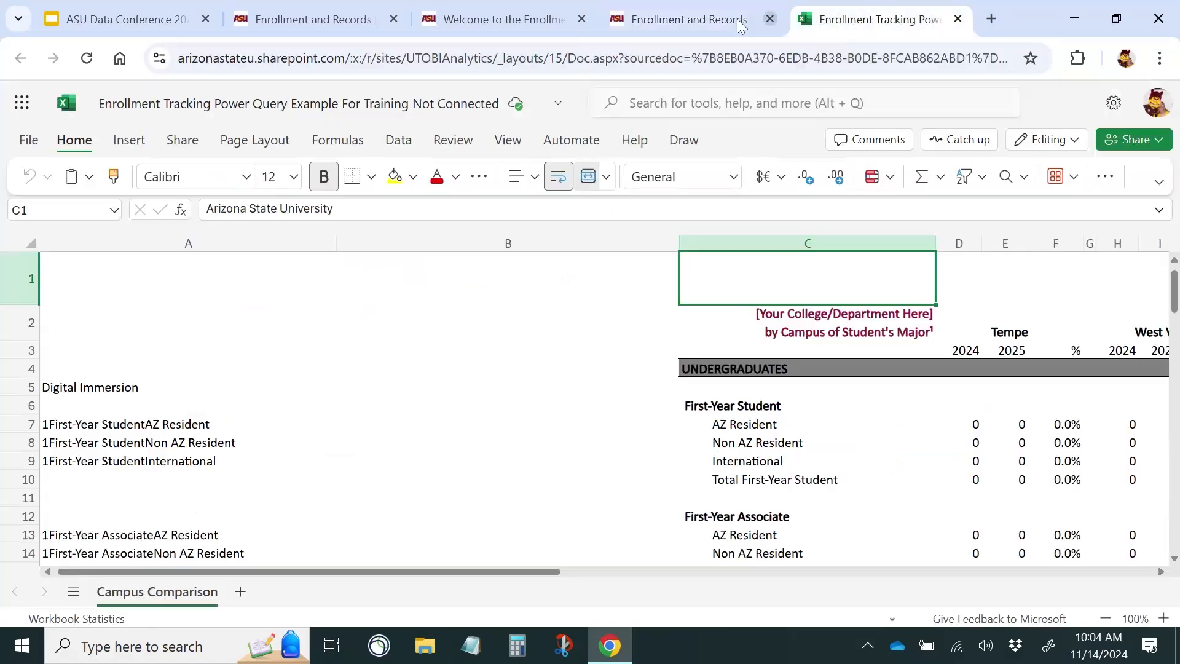
pyautogui.click(26, 139)
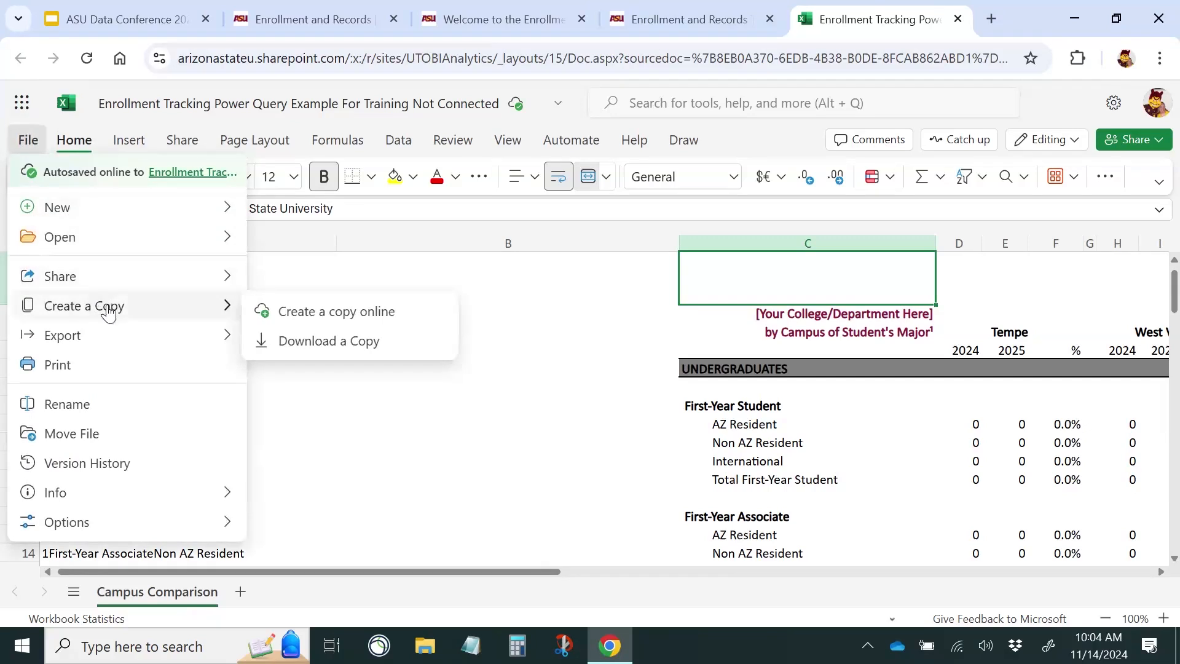
pyautogui.click(342, 343)
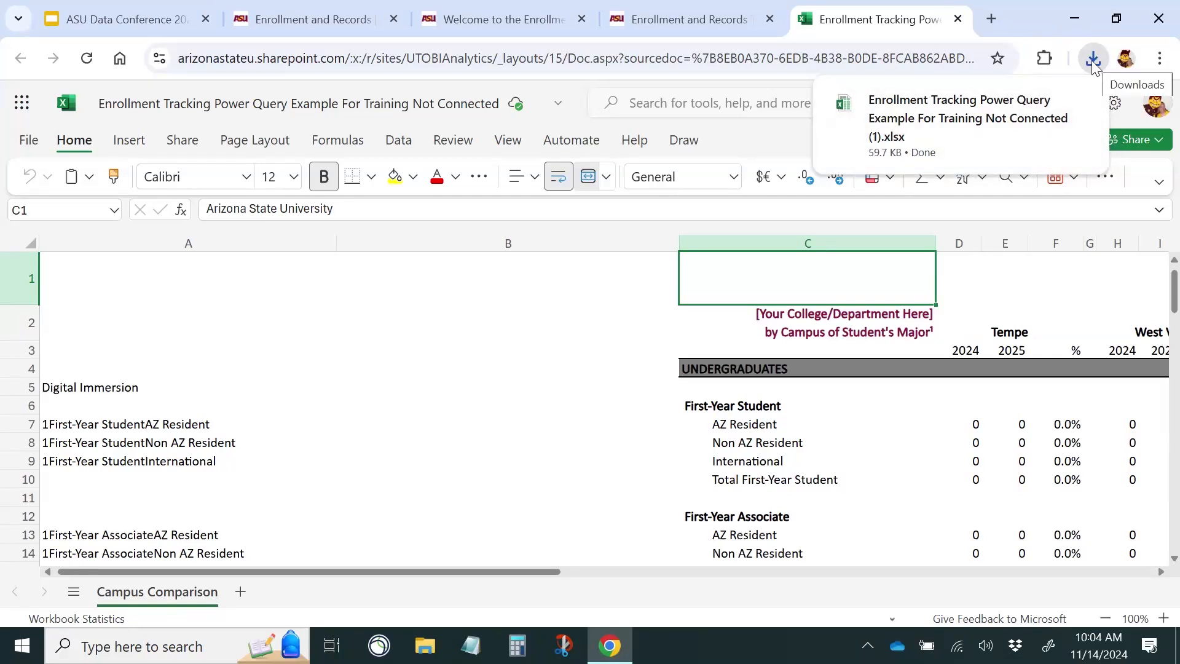
pyautogui.click(996, 112)
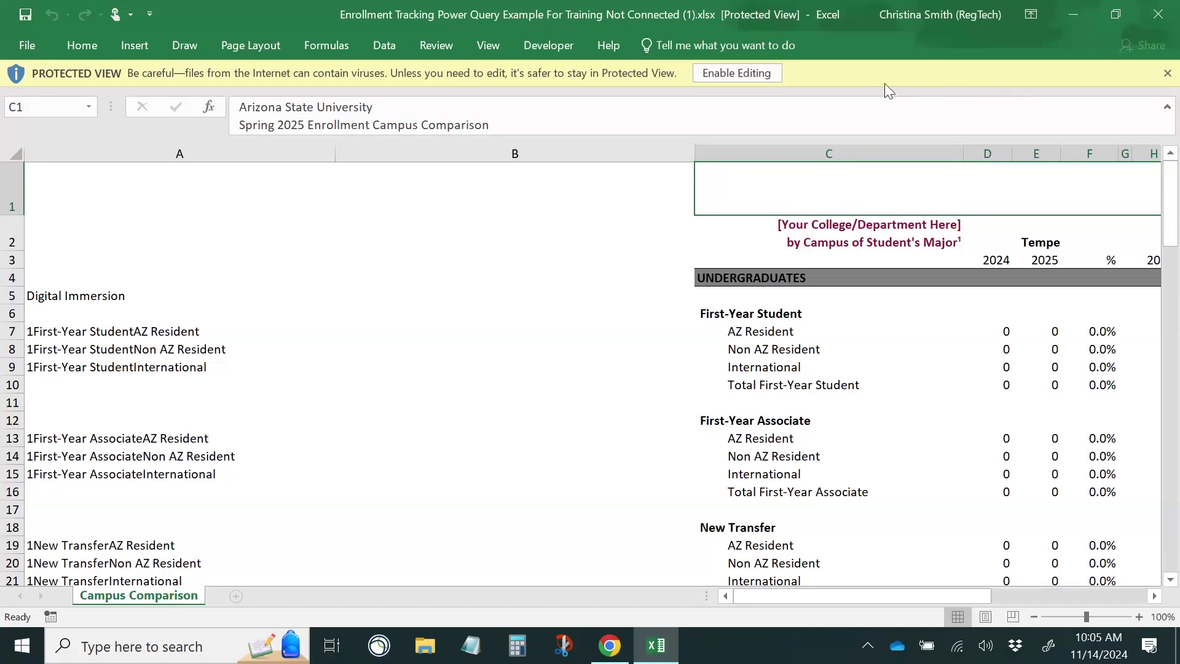
pyautogui.click(726, 71)
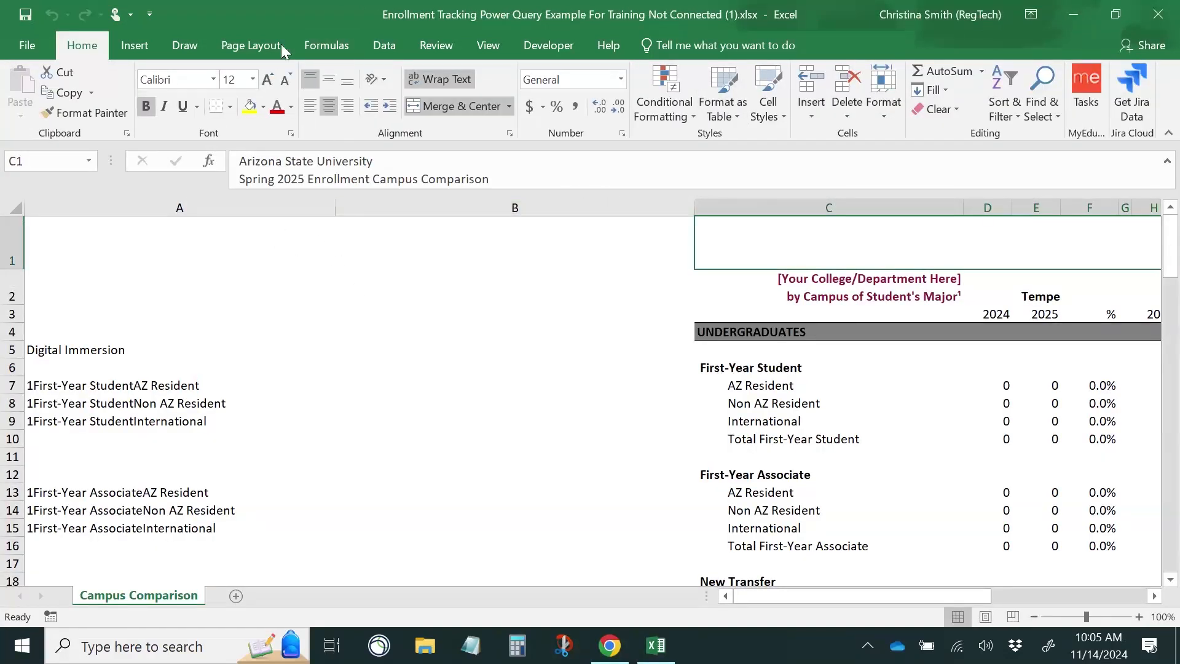
# Step: Start importing data from a Text/CSV file into the Campus Comparison workbook
pyautogui.click(390, 47)
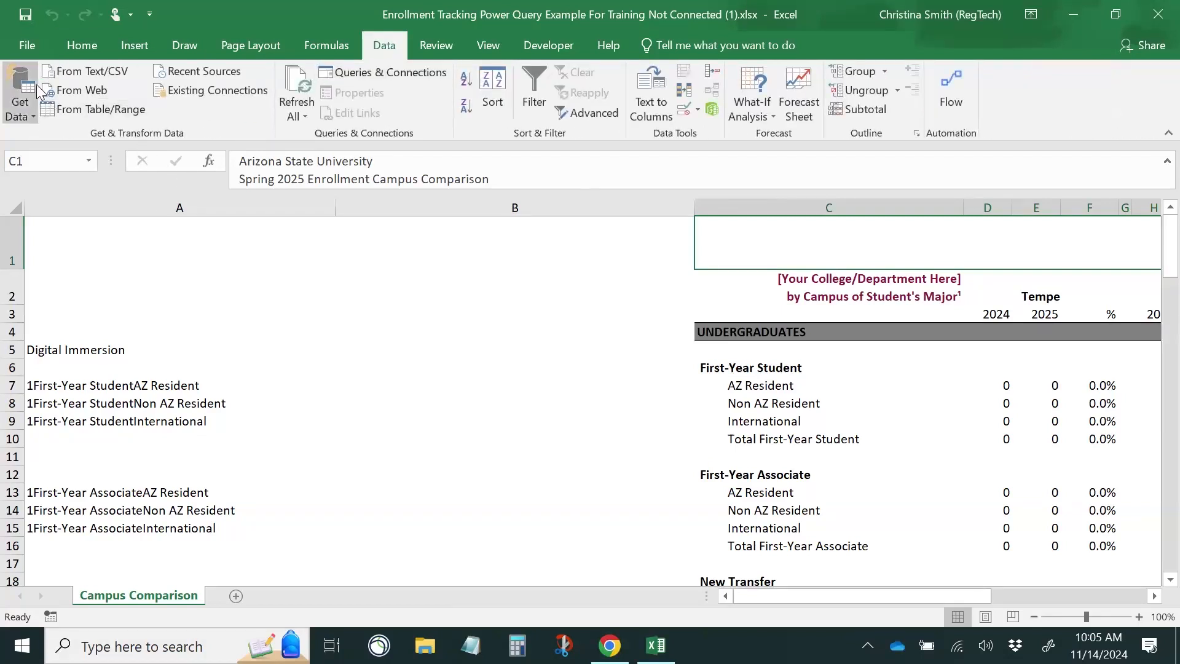
pyautogui.click(30, 109)
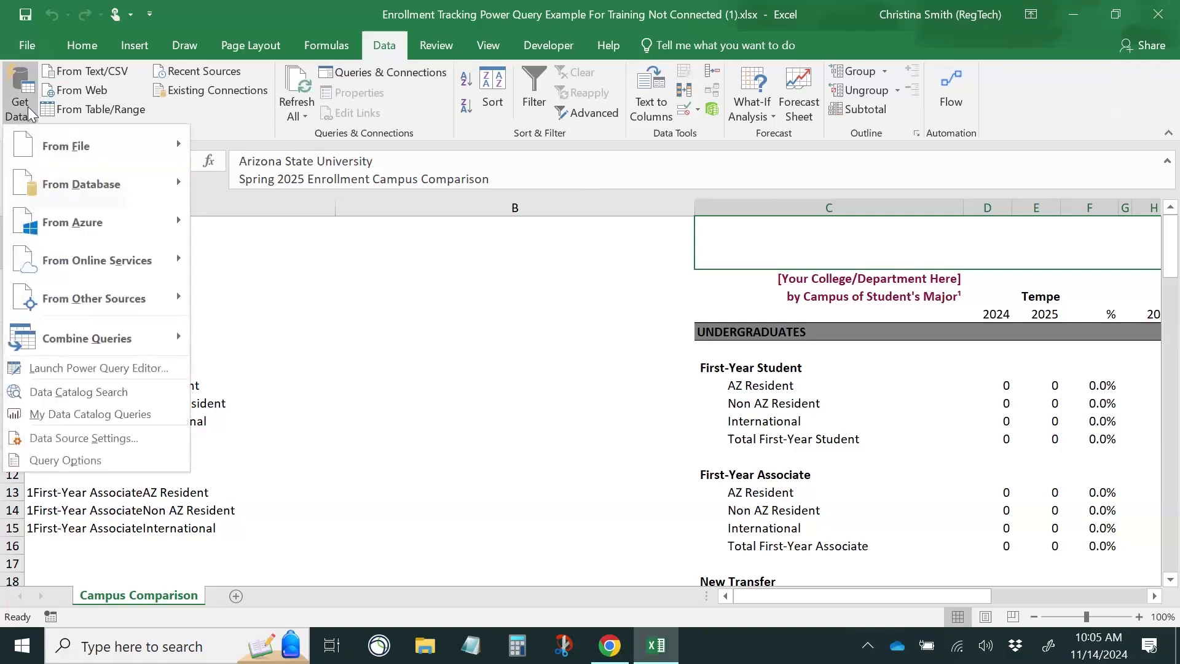
pyautogui.moveTo(62, 150)
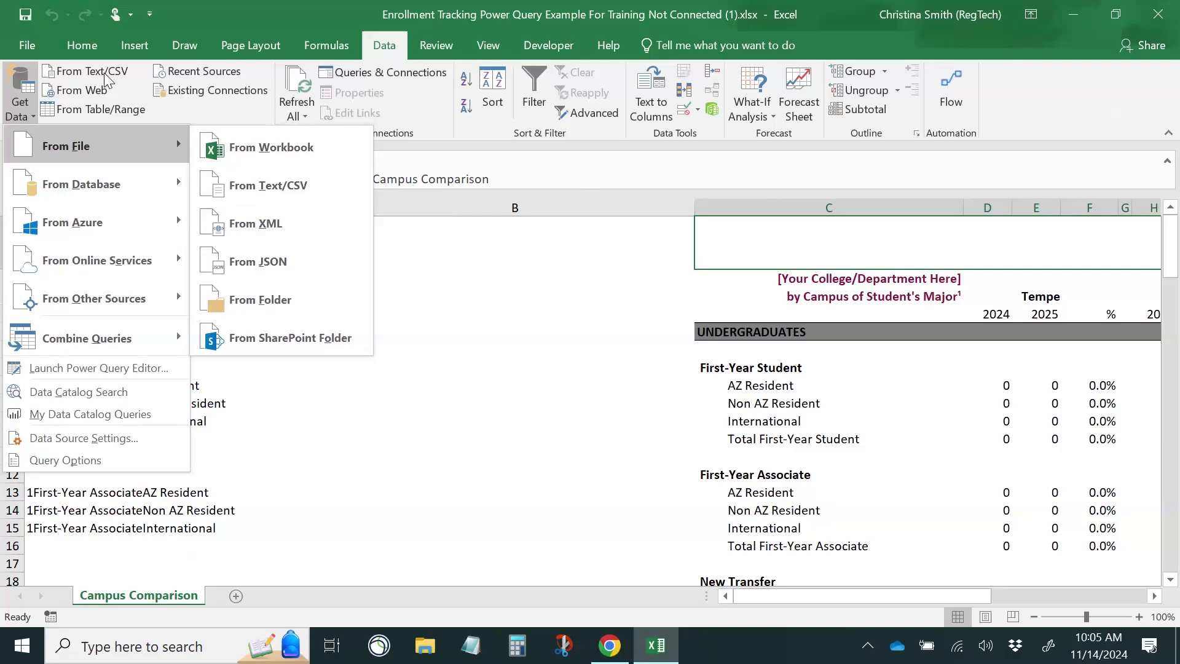
pyautogui.press('Escape')
pyautogui.press('Escape')
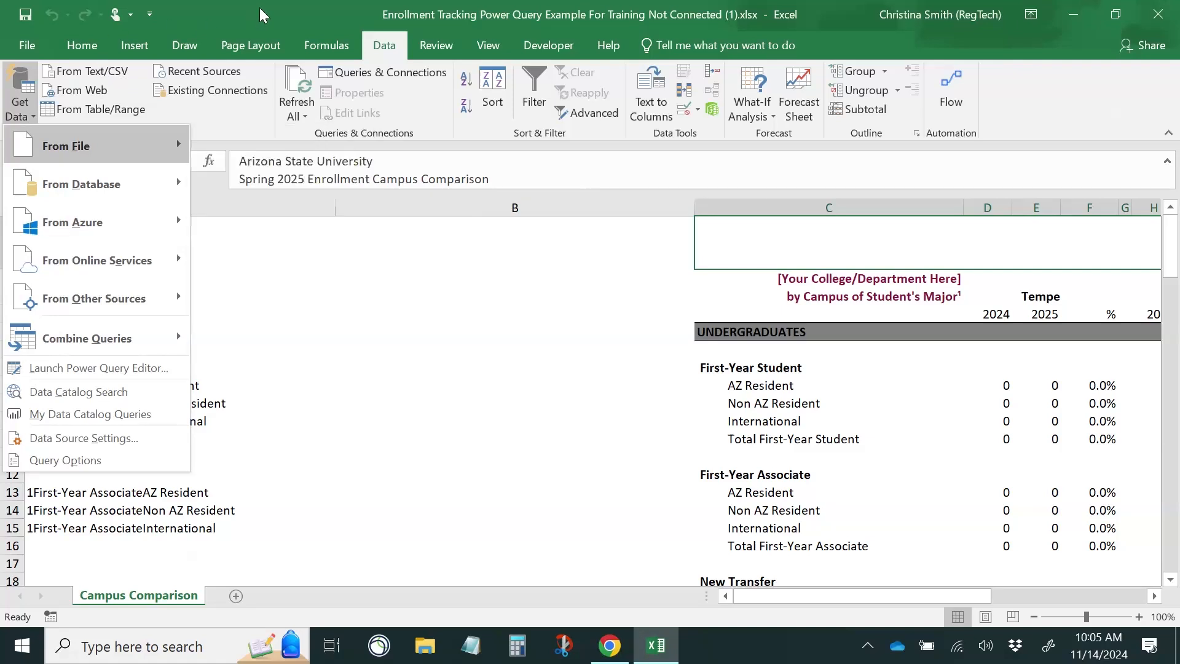
pyautogui.click(94, 71)
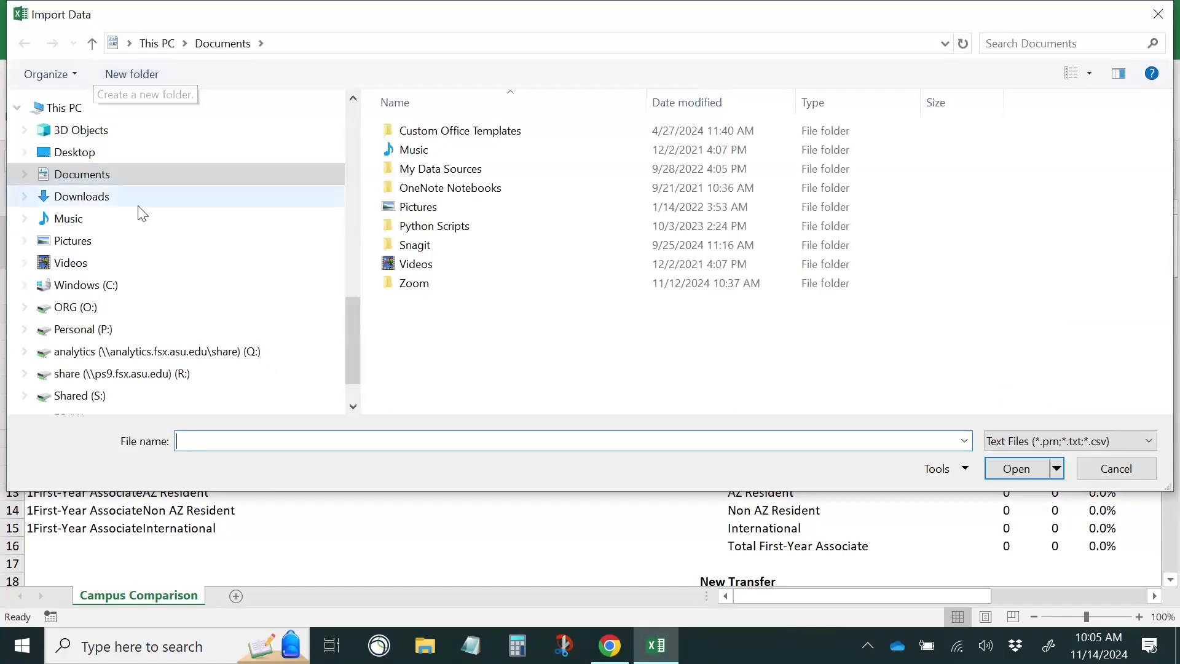
# Step: Switch to the Enrollment and Records training page in the browser and open the Enrollment Tracking Power Query Training Guide
pyautogui.click(615, 652)
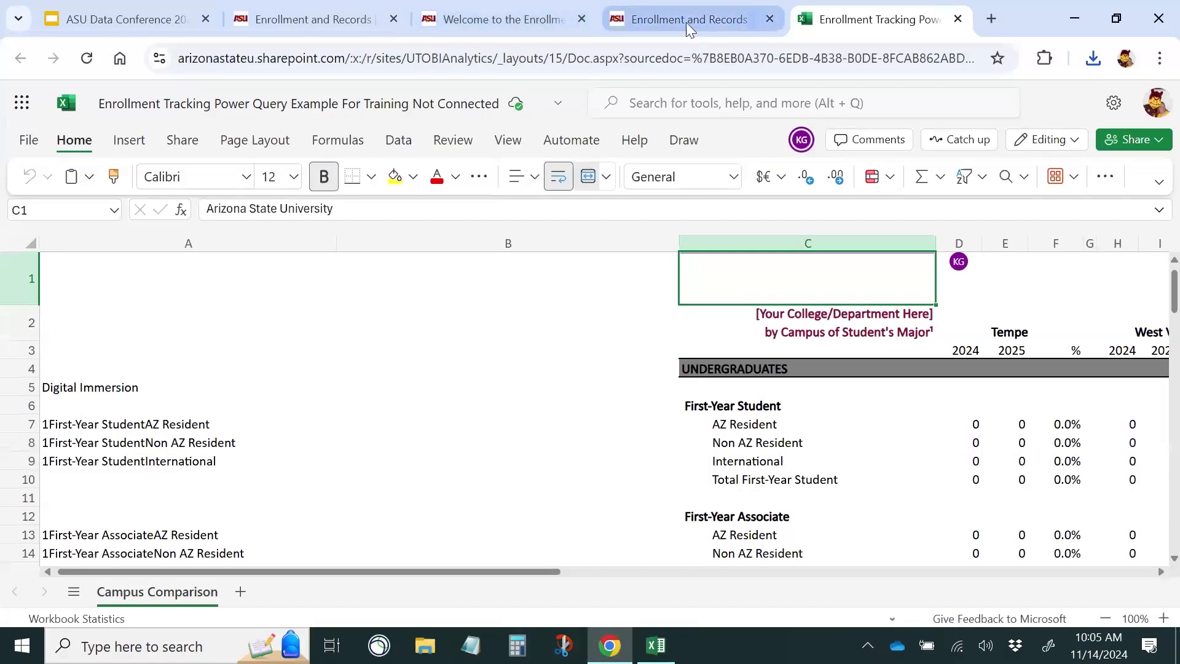
pyautogui.click(659, 23)
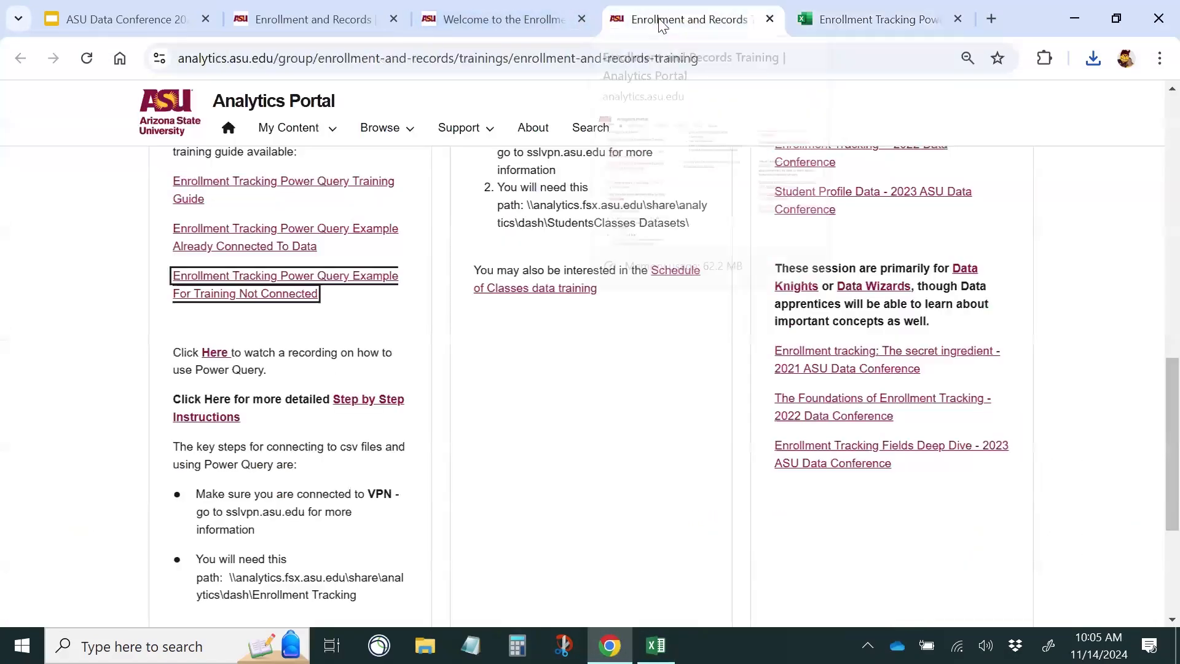
pyautogui.click(276, 188)
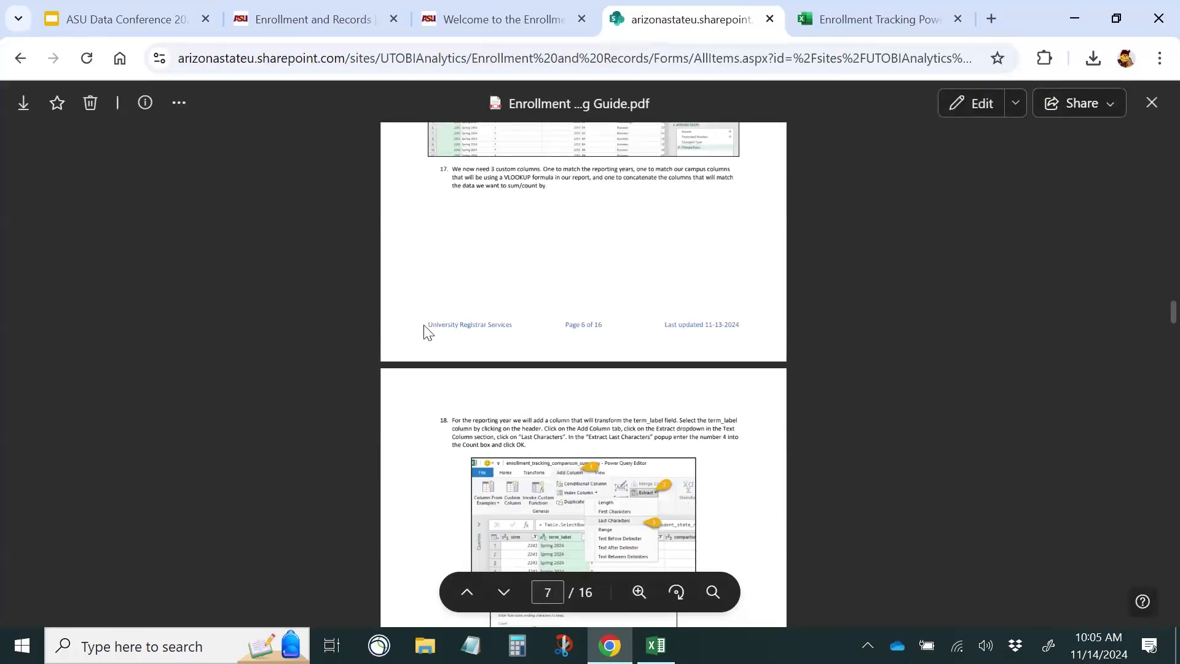
# Step: Copy the non-hyperlinked network path to enrollment_tracking_comparison_summary.csv from instruction 7 of the training guide
pyautogui.scroll(5, 494, 313)
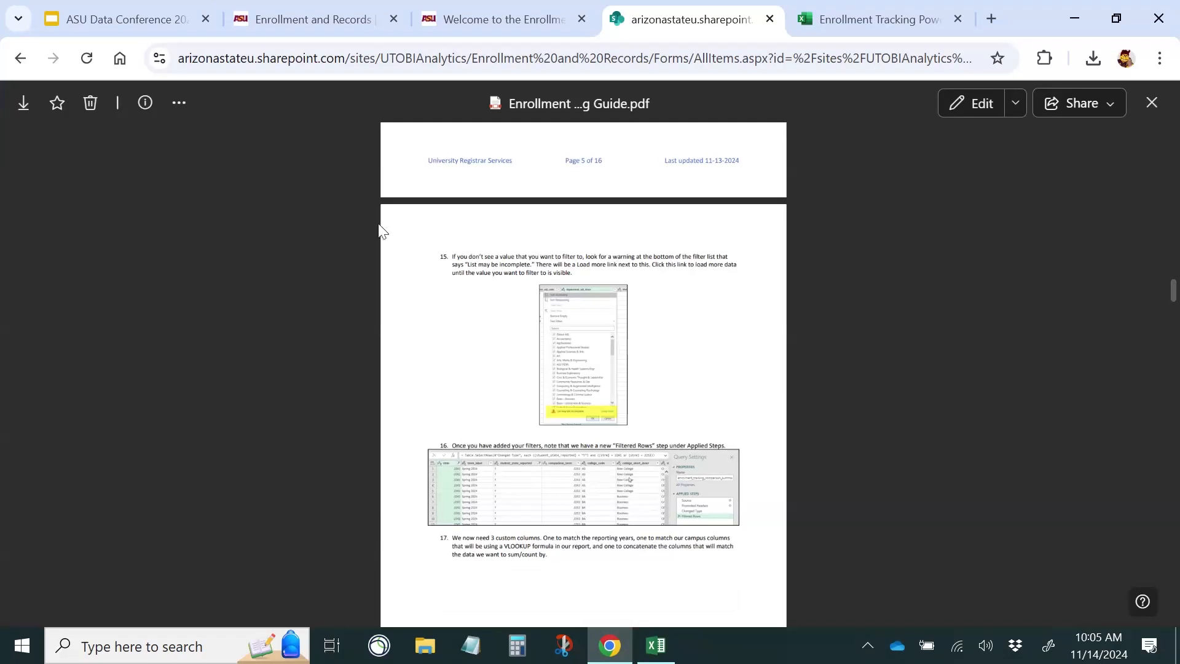
pyautogui.scroll(18, 455, 241)
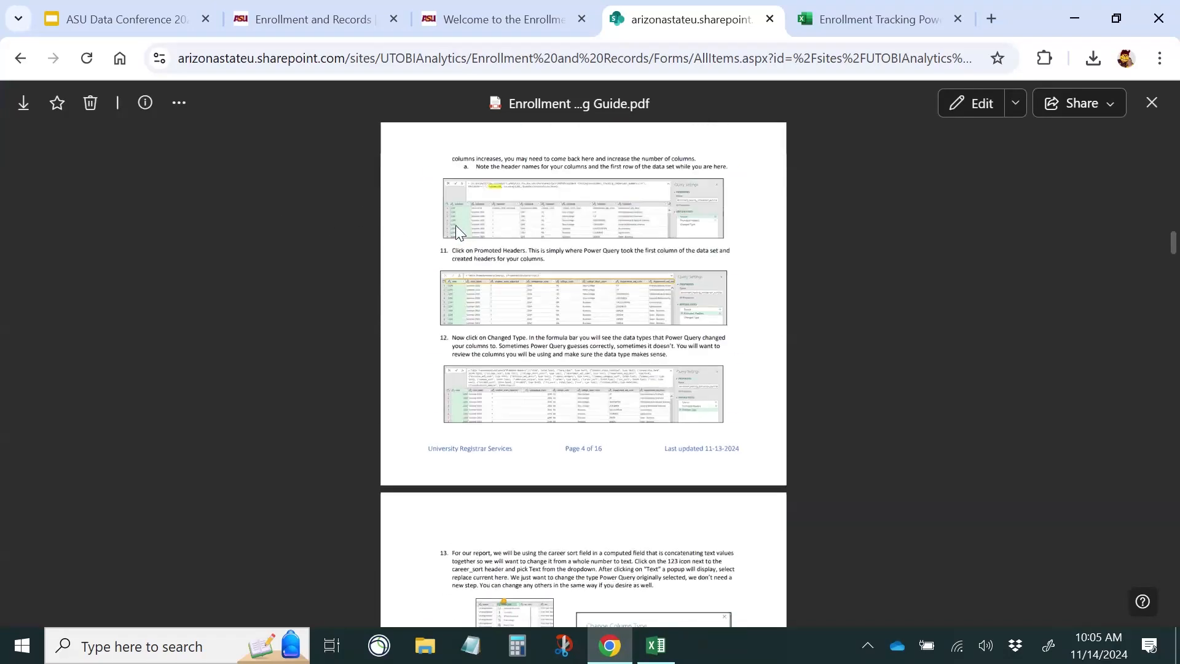
pyautogui.scroll(16, 456, 227)
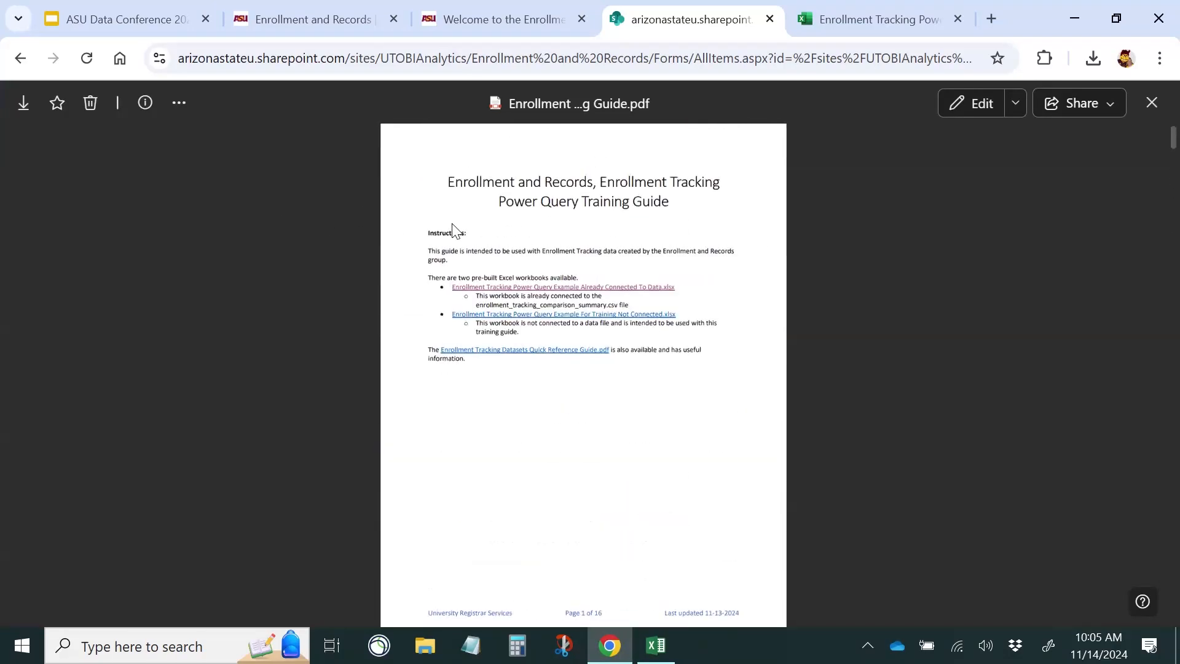
pyautogui.scroll(-11, 530, 330)
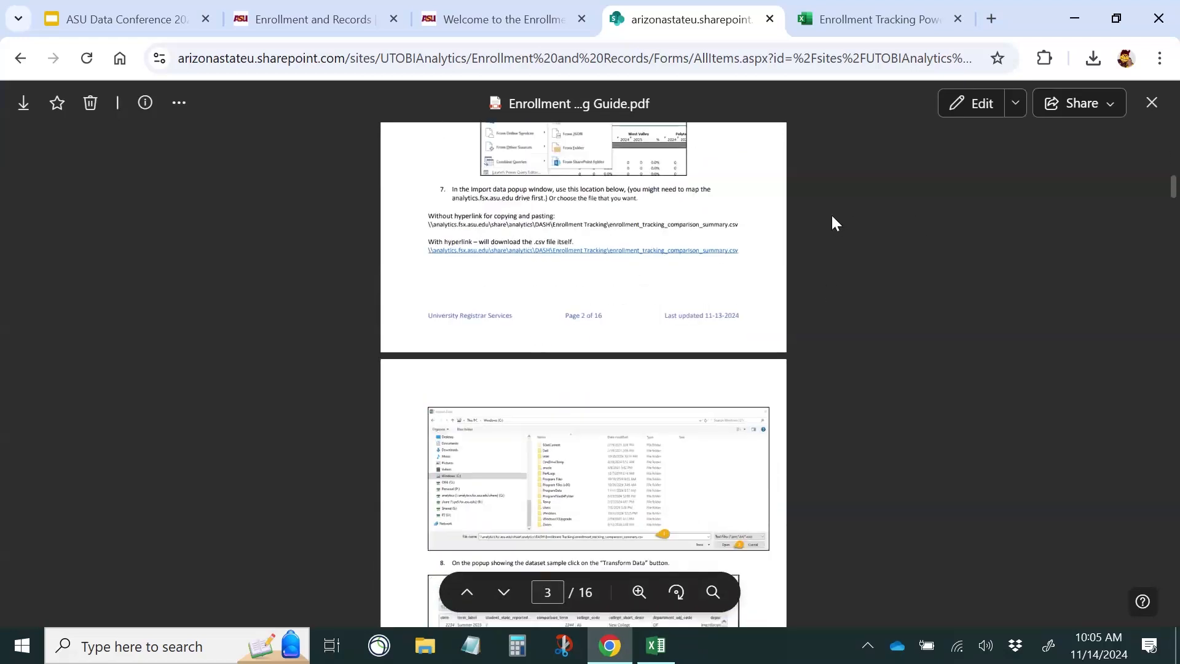
pyautogui.moveTo(738, 225); pyautogui.dragTo(423, 222)
pyautogui.hotkey('ctrl', 'c')
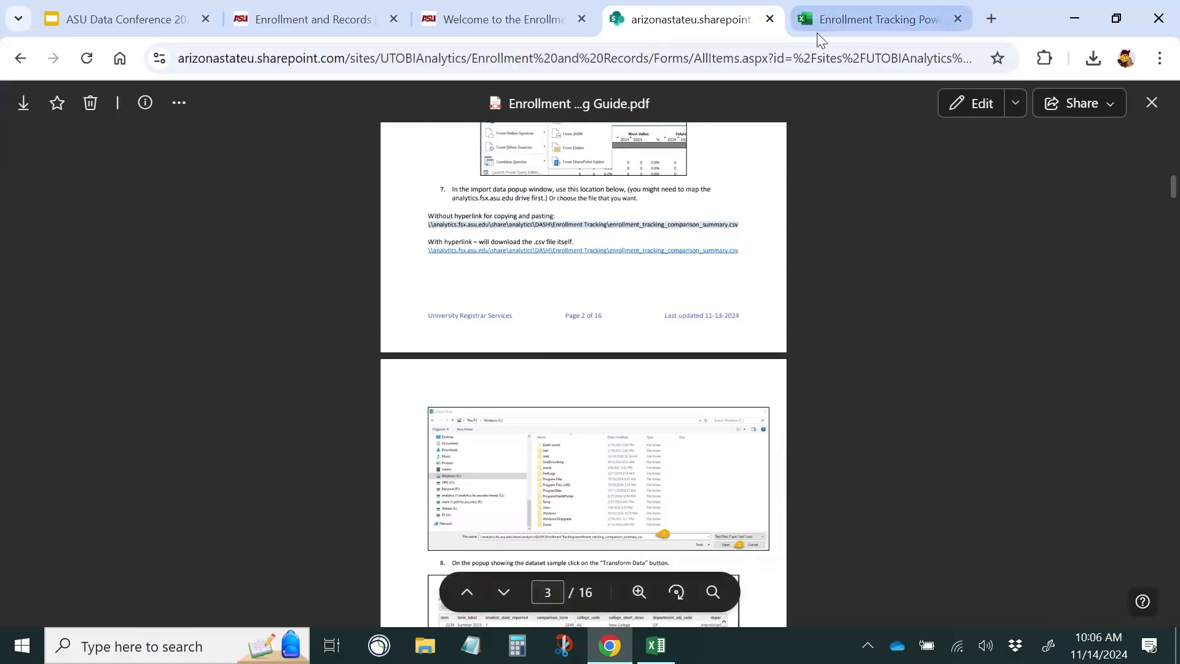
# Step: Switch back to desktop Excel and enter the copied enrollment_tracking_comparison_summary.csv path as the file to import
pyautogui.click(850, 19)
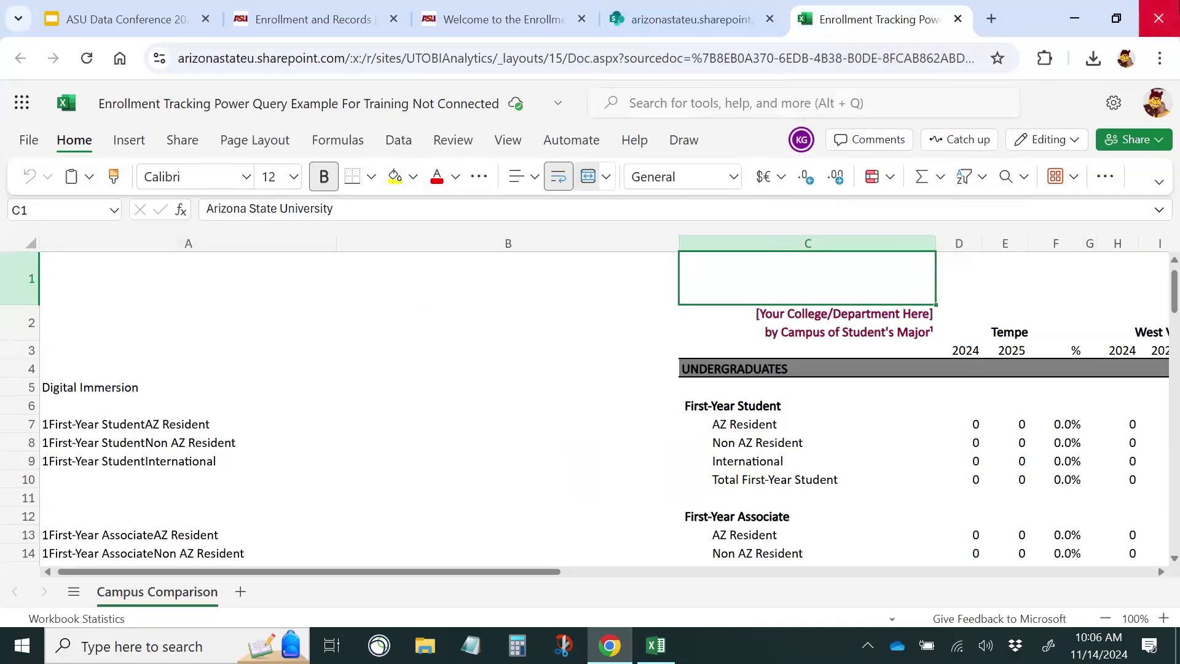
pyautogui.click(643, 656)
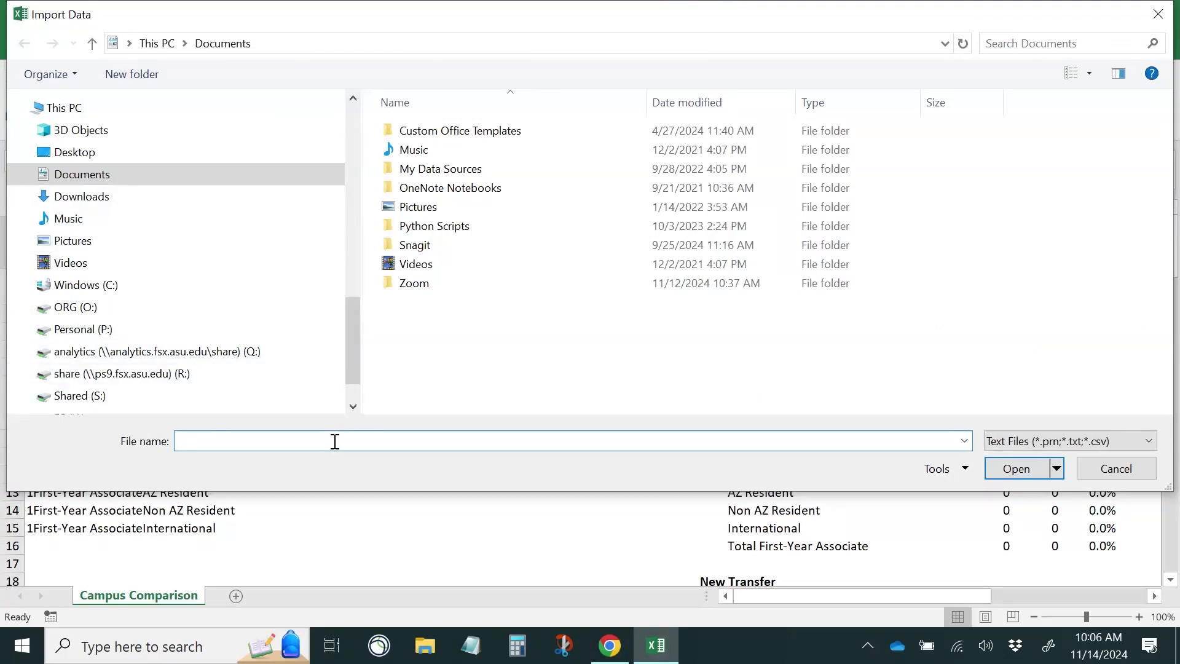
pyautogui.hotkey('ctrl', 'v')
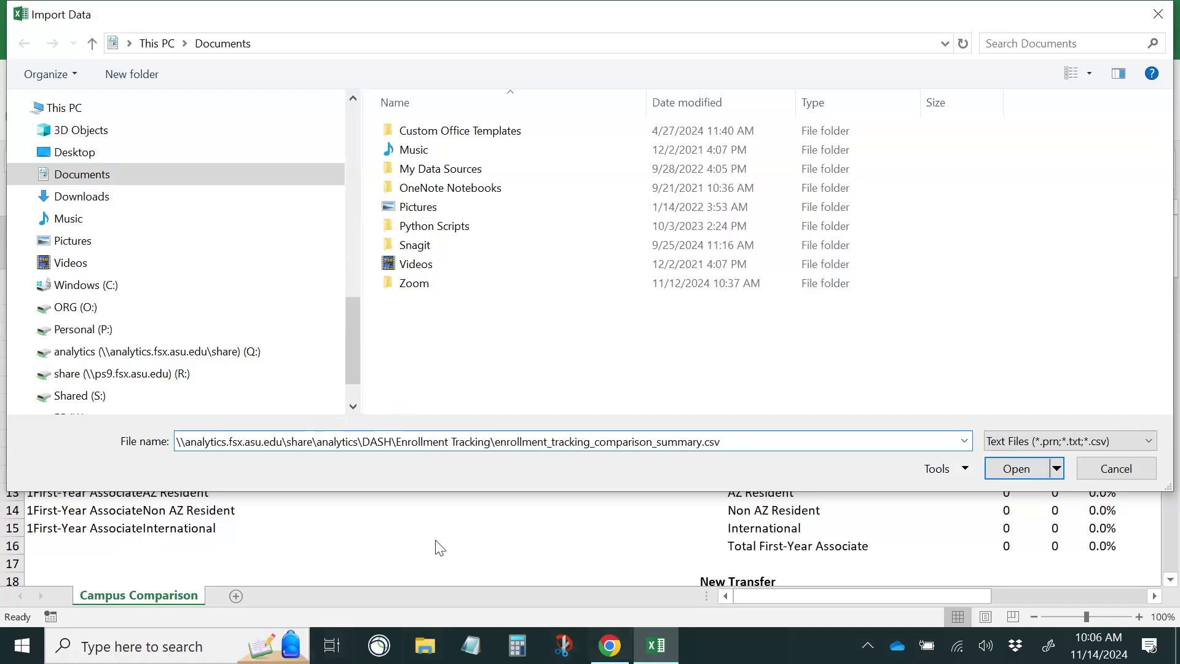
pyautogui.click(428, 653)
pyautogui.click(424, 644)
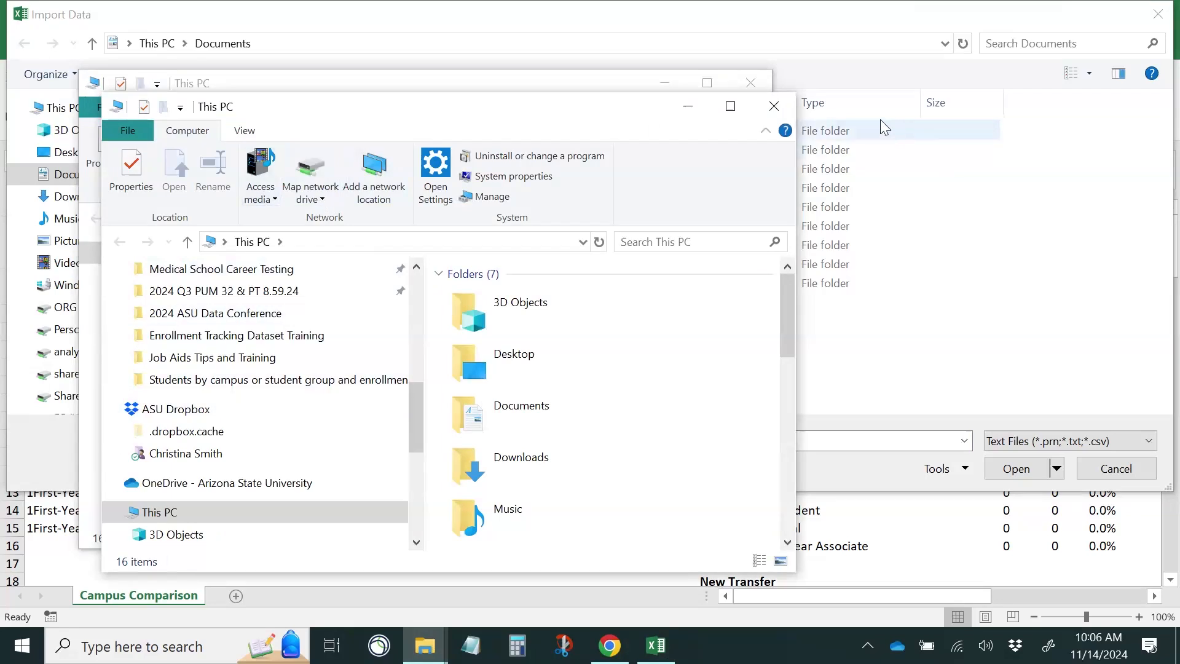
pyautogui.click(774, 105)
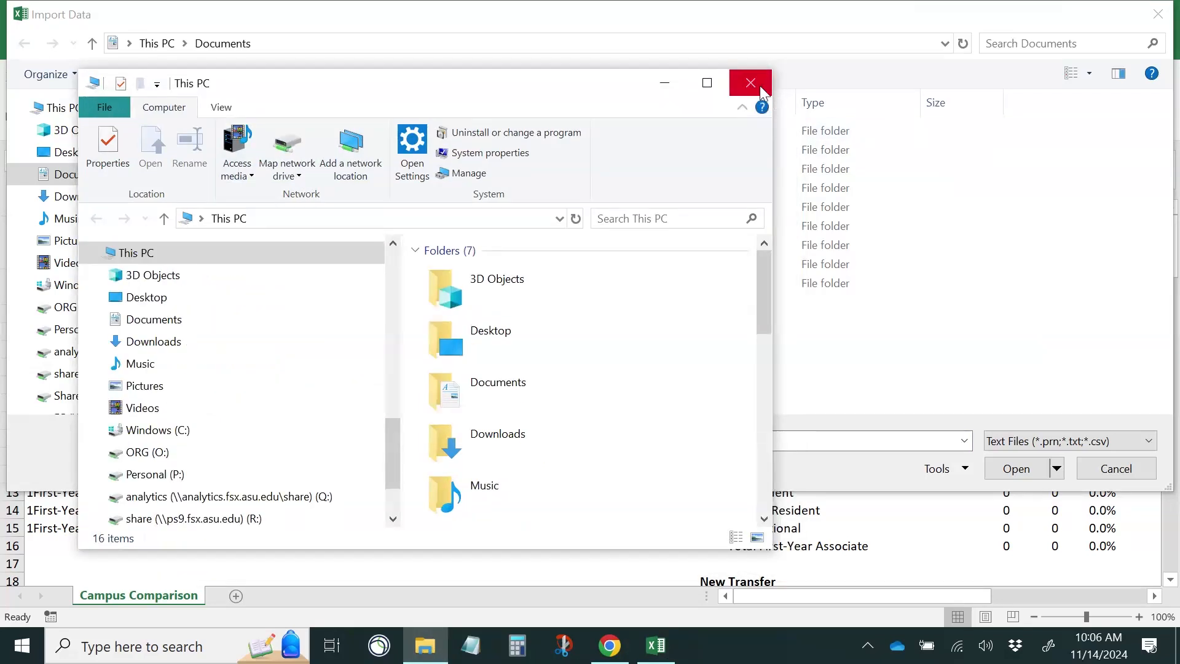
pyautogui.click(763, 92)
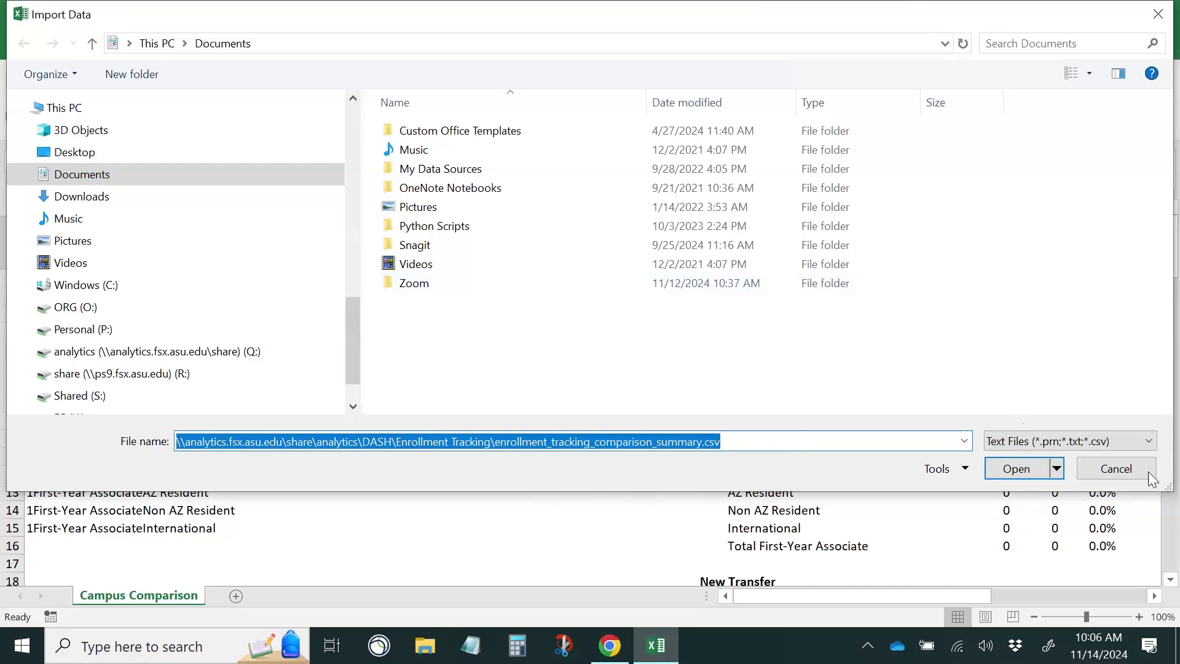
# Step: Open the enrollment_tracking_comparison_summary.csv file for import and choose to transform its data in Power Query
pyautogui.click(1013, 476)
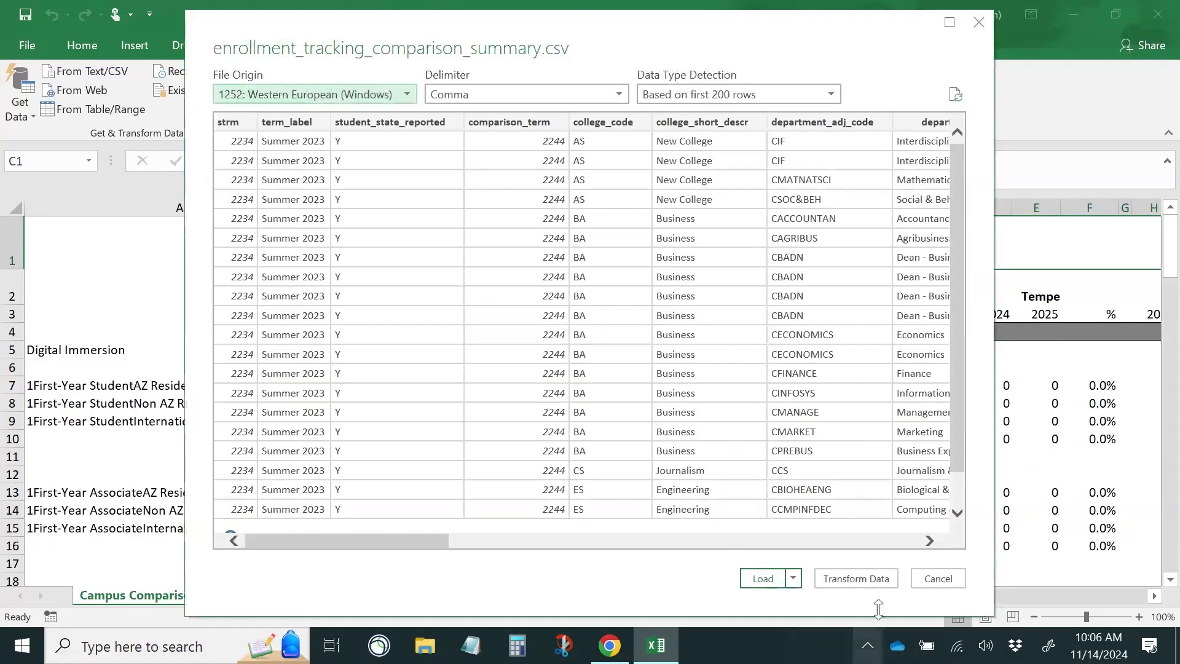
pyautogui.click(869, 579)
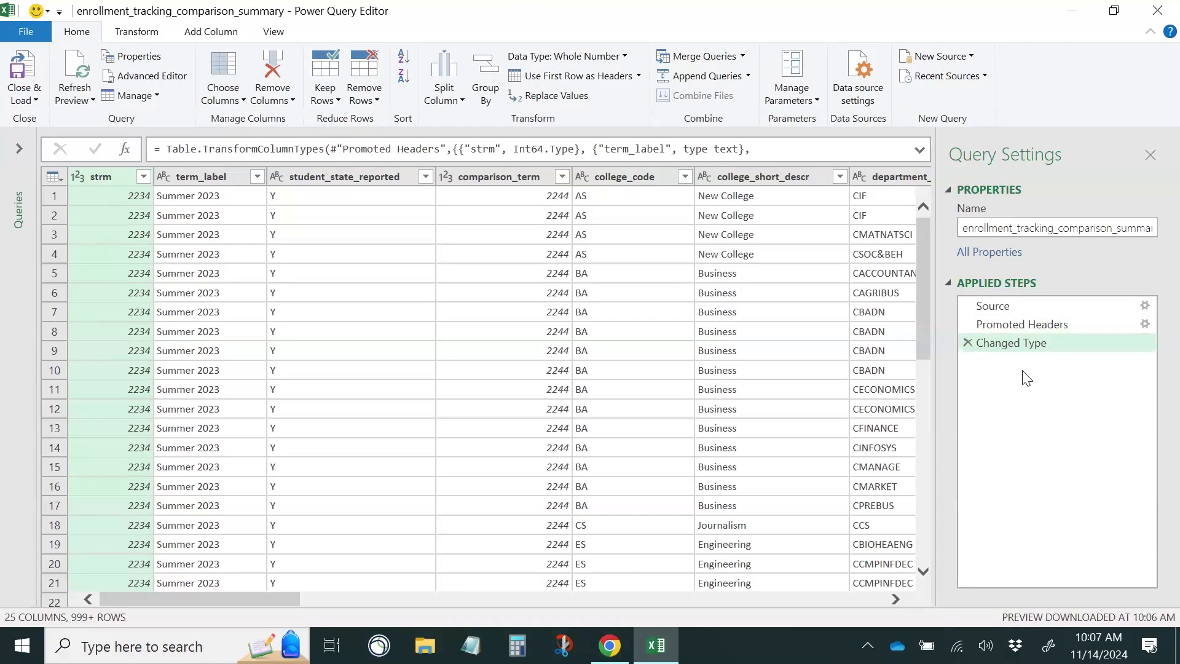
# Step: Examine the full formulas and data preview of the Source, Promoted Headers and Changed Type steps
pyautogui.click(1028, 304)
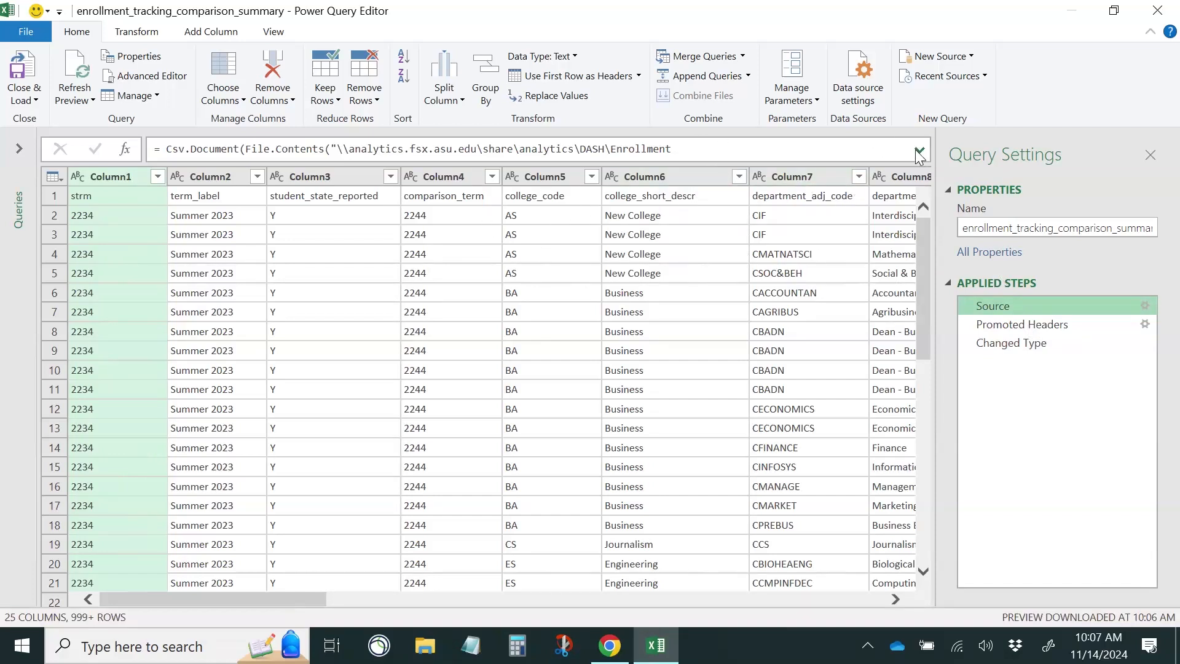
pyautogui.click(920, 151)
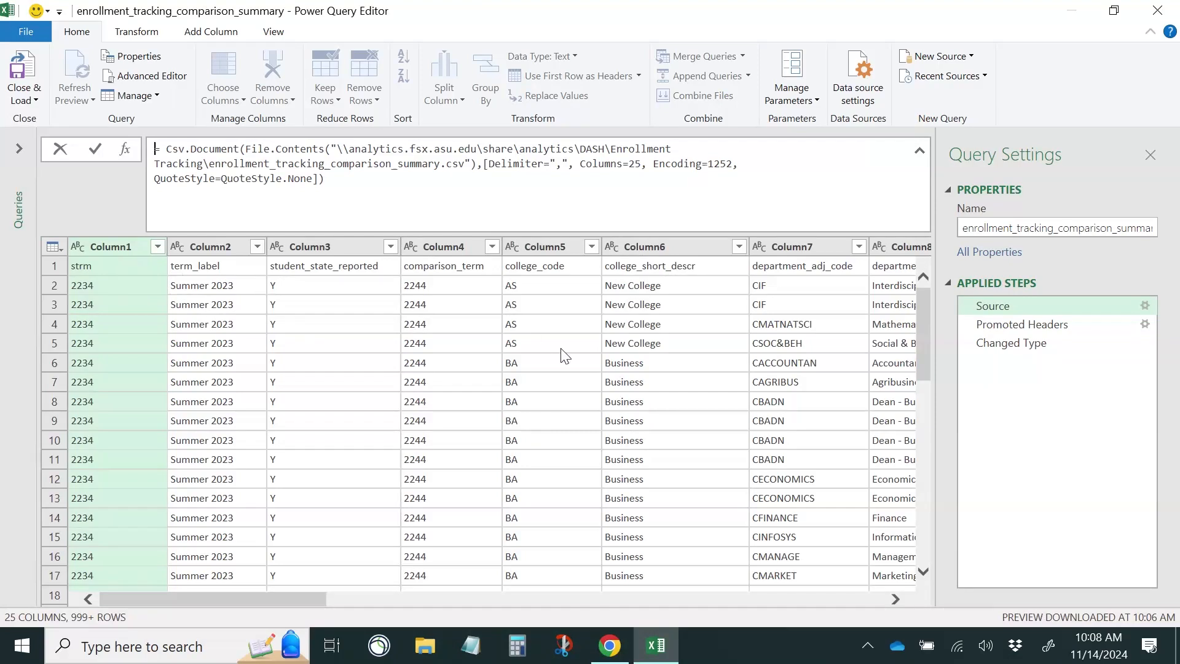
pyautogui.click(1044, 324)
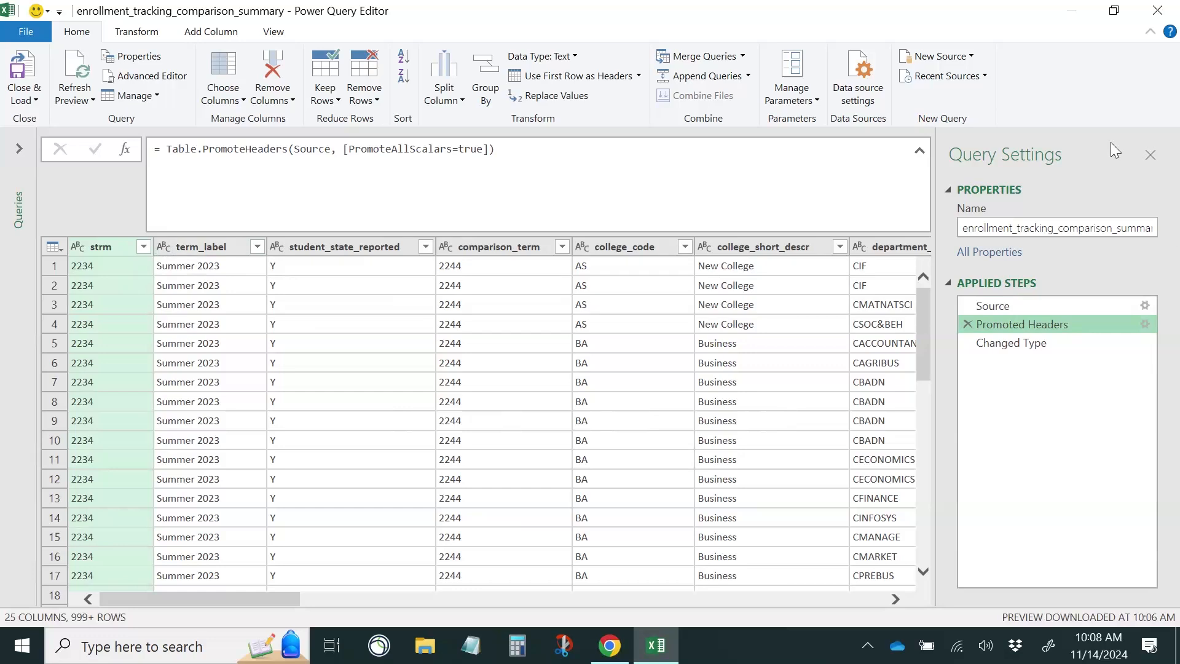
pyautogui.click(1018, 346)
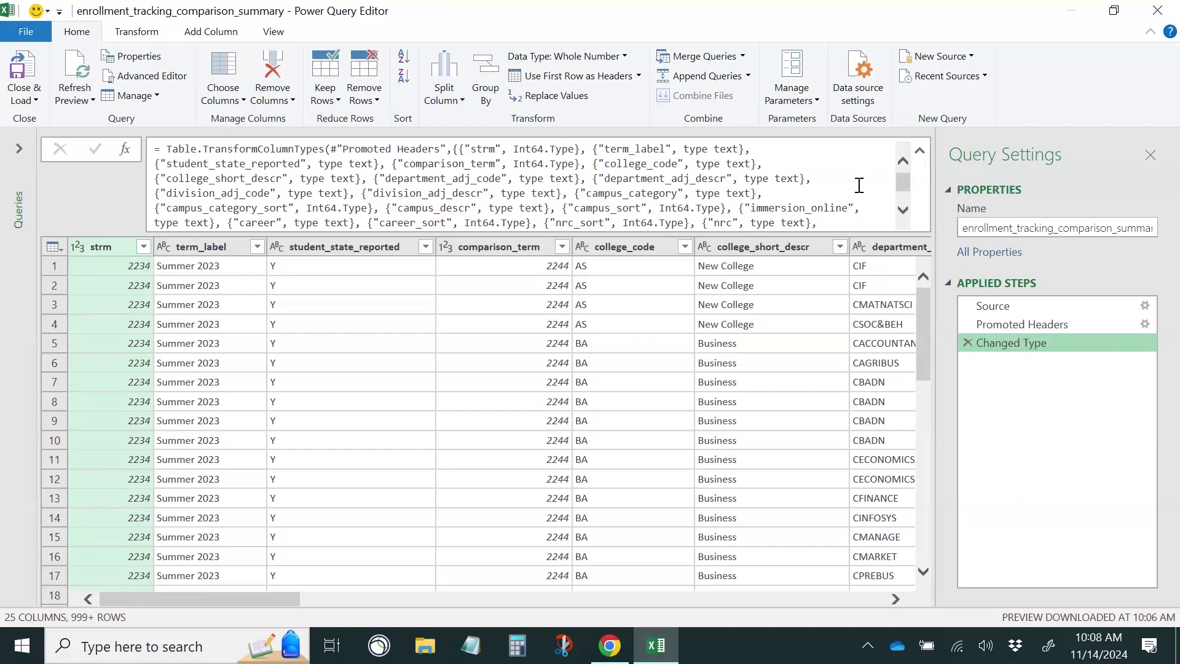
pyautogui.moveTo(904, 183); pyautogui.dragTo(902, 167)
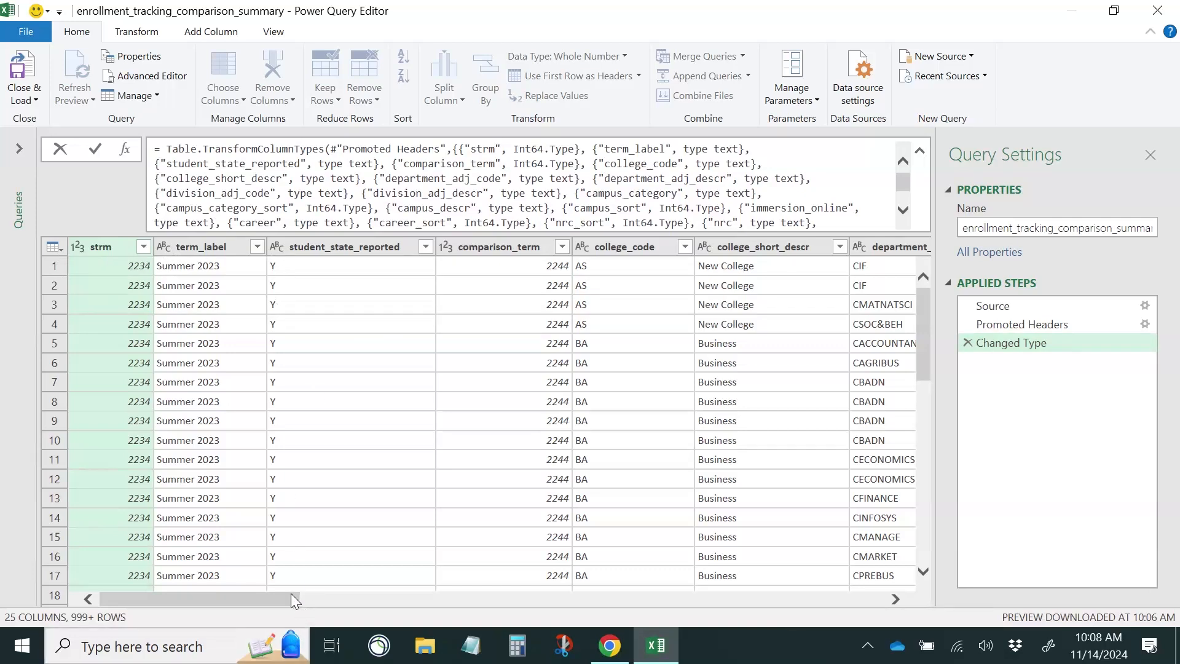
pyautogui.click(923, 147)
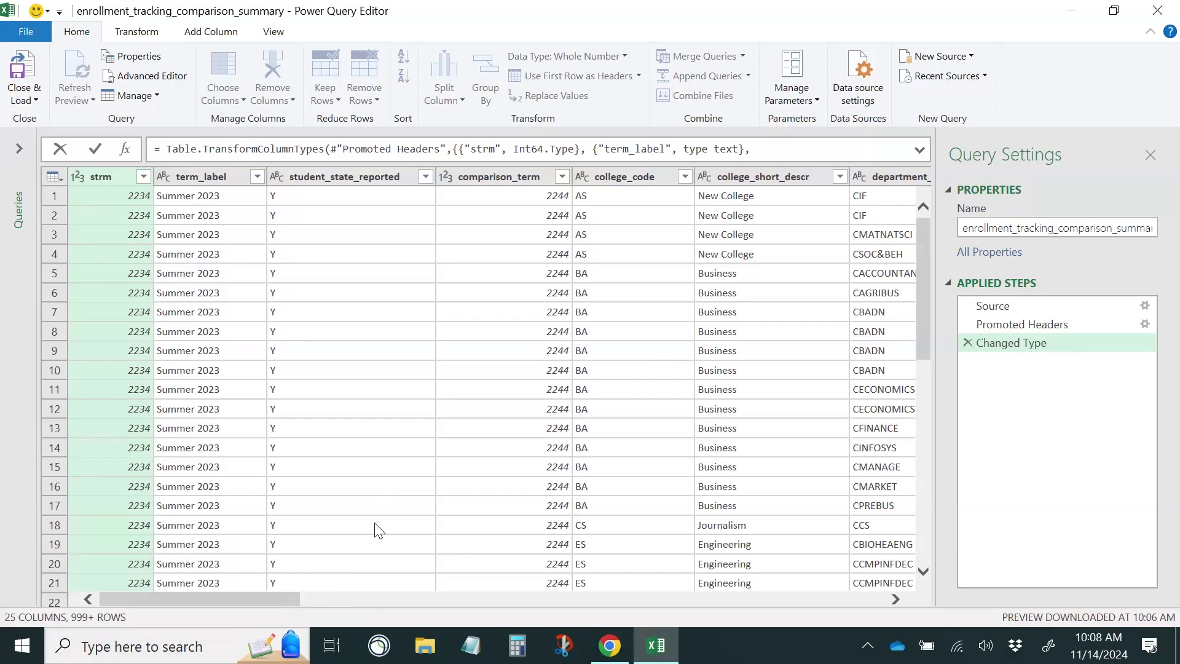
# Step: Change the career_sort column's data type to Text, replacing the current type conversion
pyautogui.moveTo(293, 600); pyautogui.dragTo(769, 578)
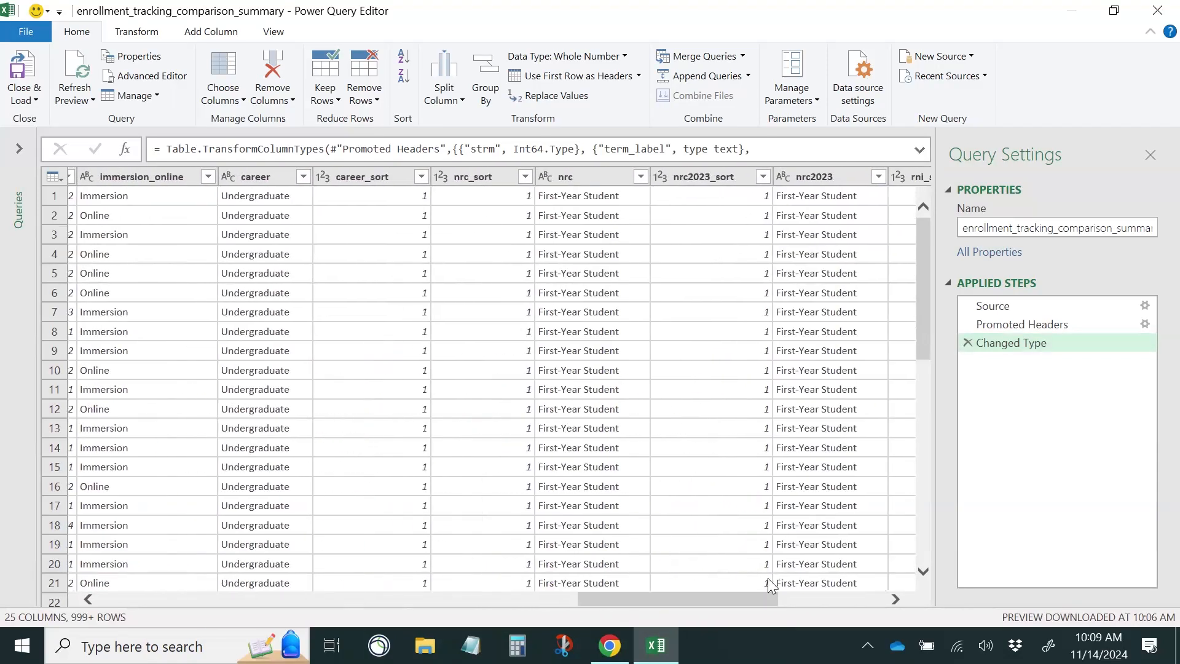
pyautogui.click(324, 177)
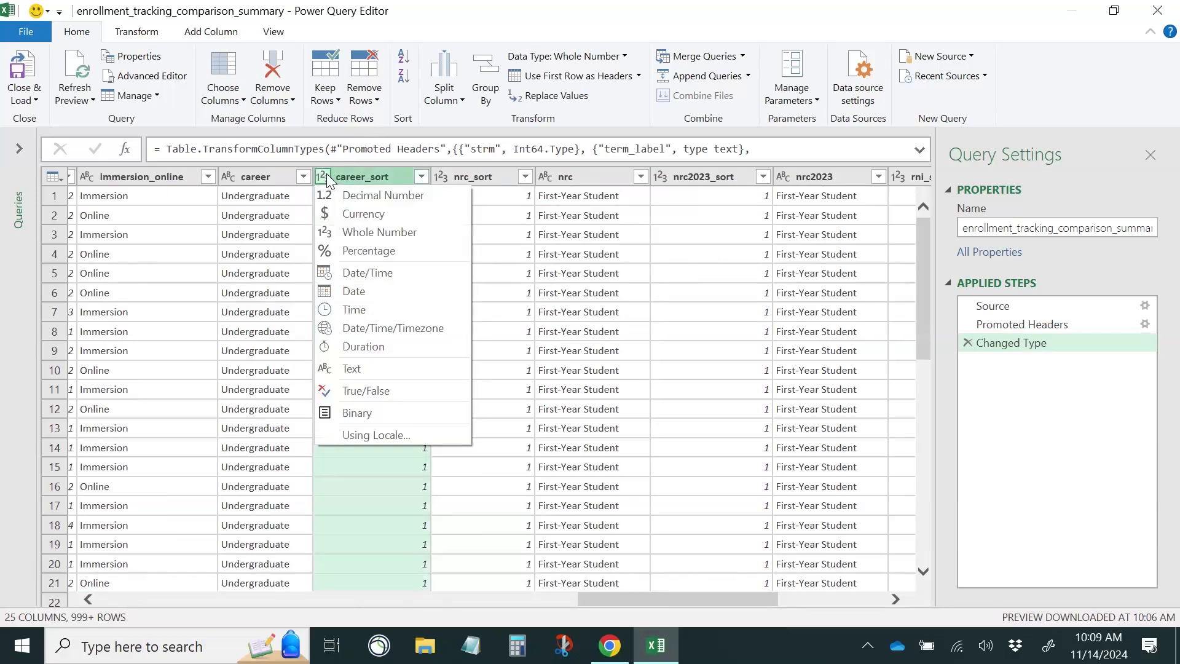
pyautogui.click(381, 362)
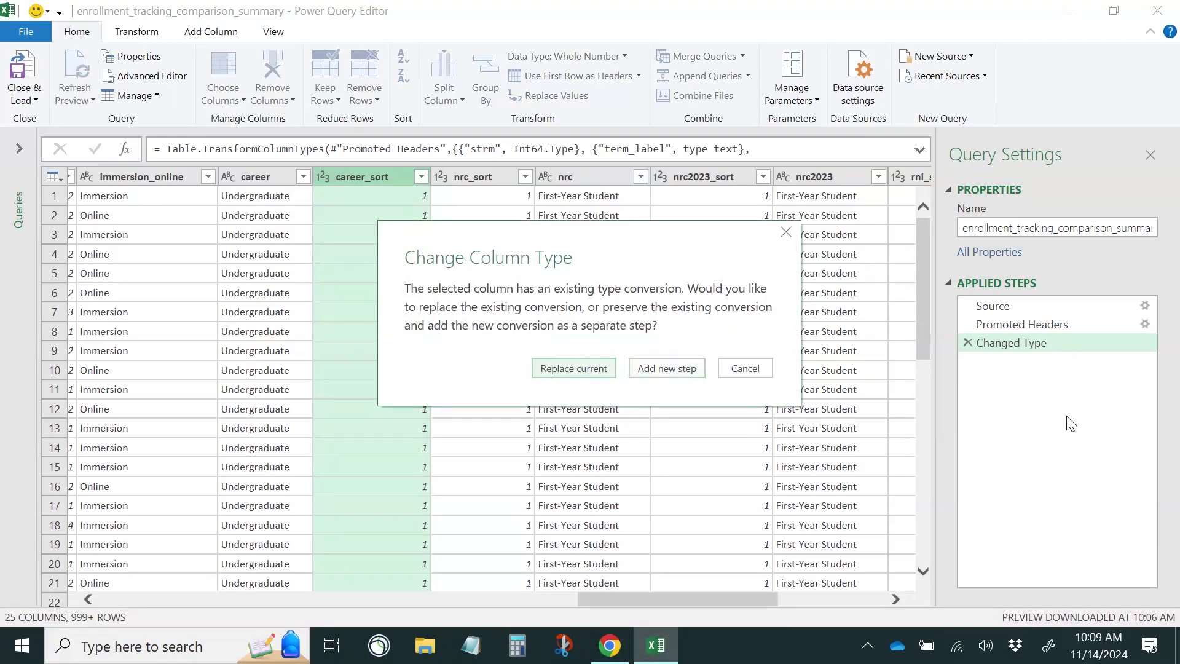
pyautogui.click(577, 367)
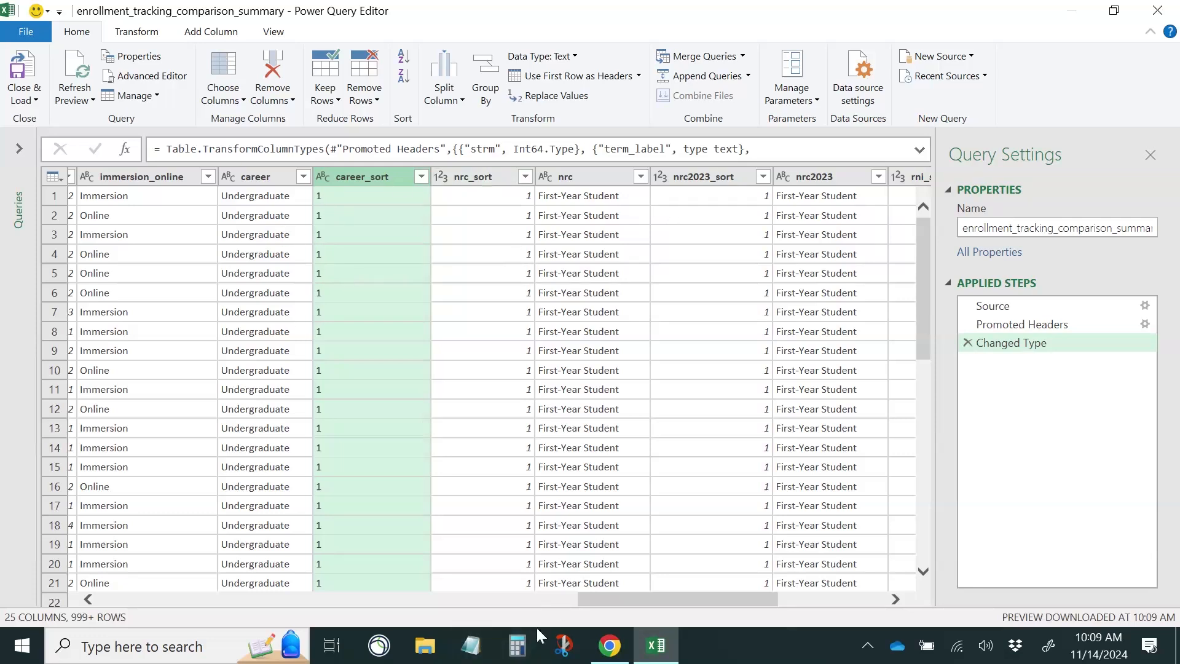
# Step: Filter the strm column to keep only terms 2241 and 2251
pyautogui.moveTo(622, 600); pyautogui.dragTo(144, 633)
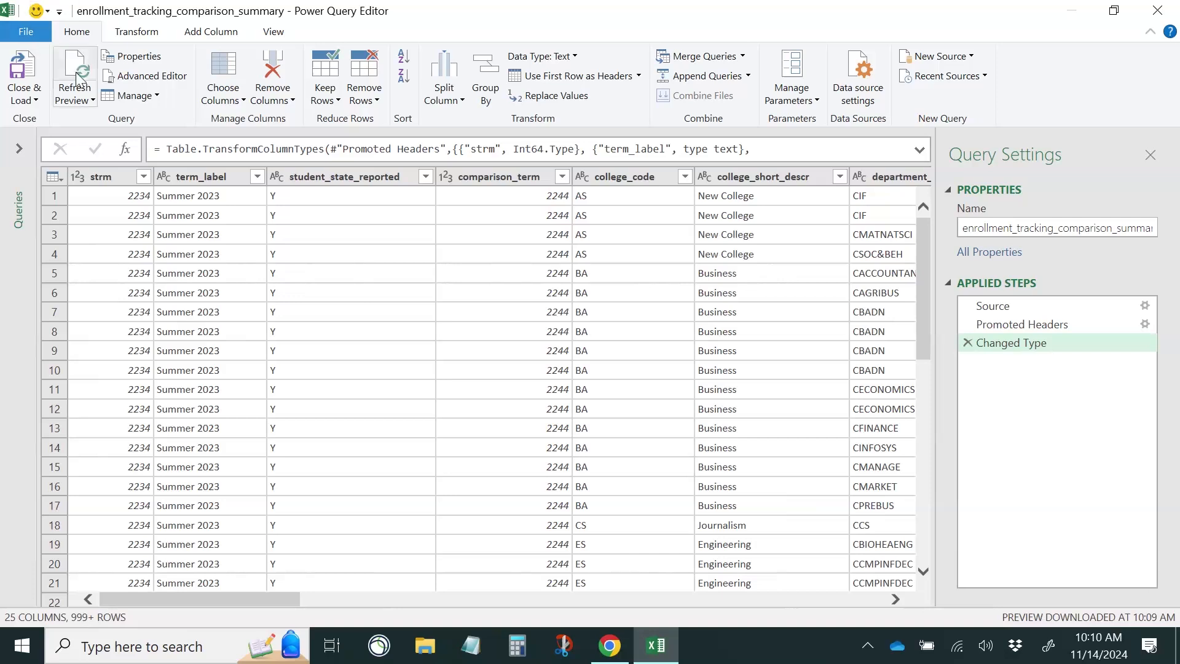
pyautogui.click(143, 177)
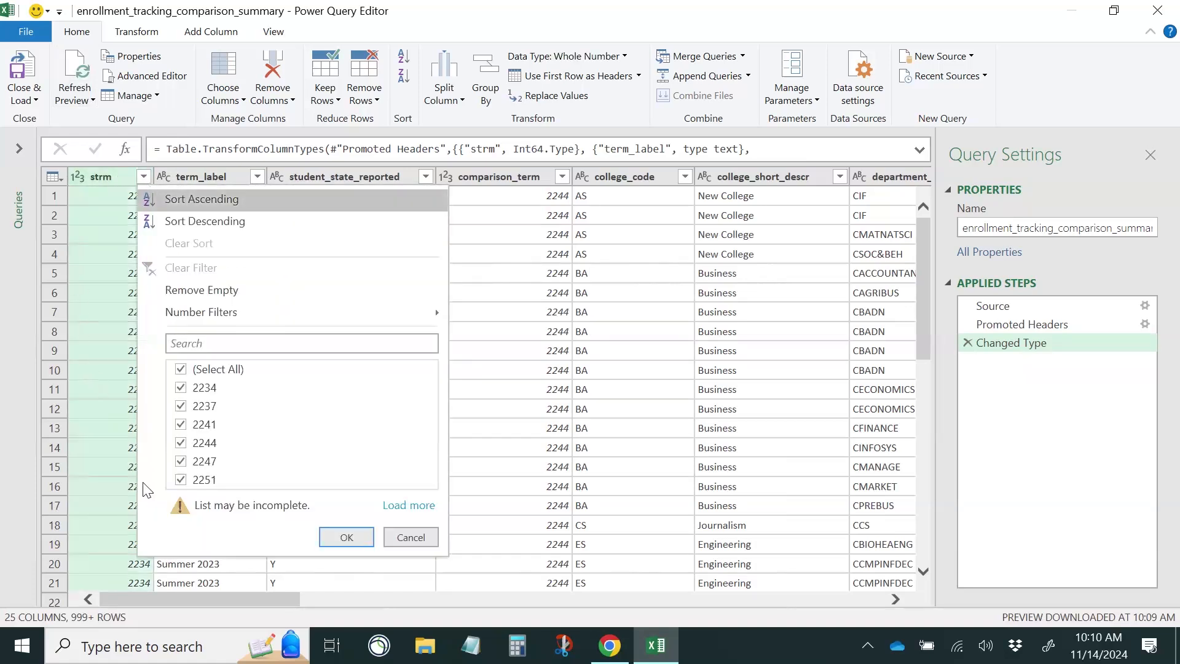
pyautogui.click(182, 370)
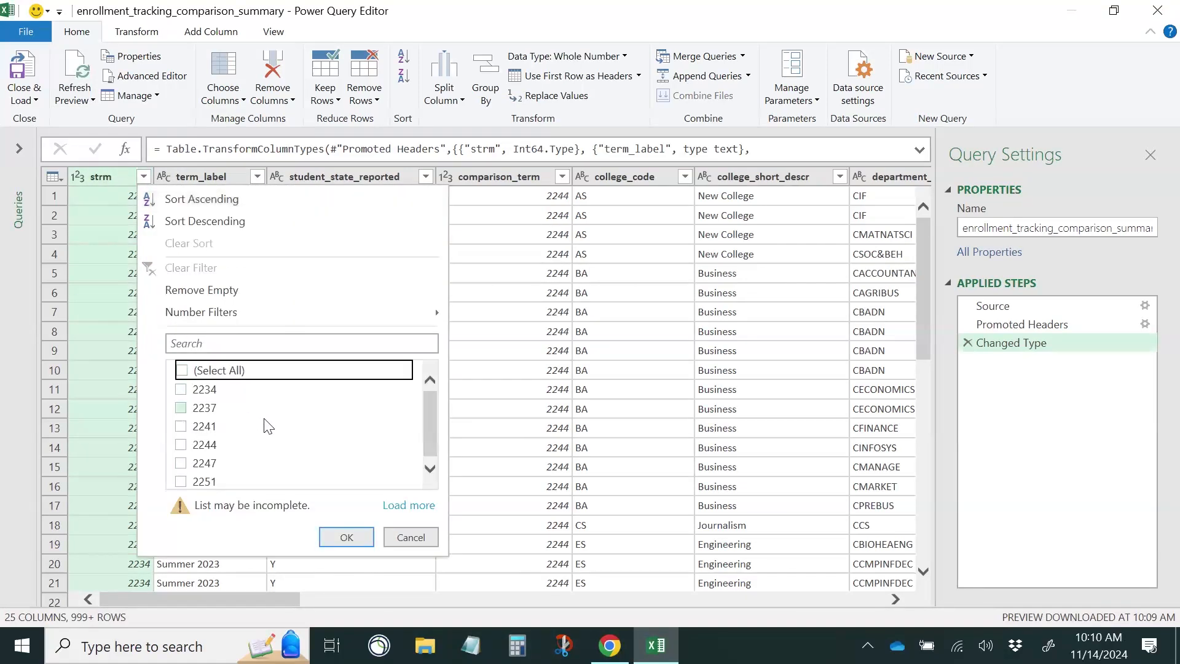
pyautogui.click(181, 479)
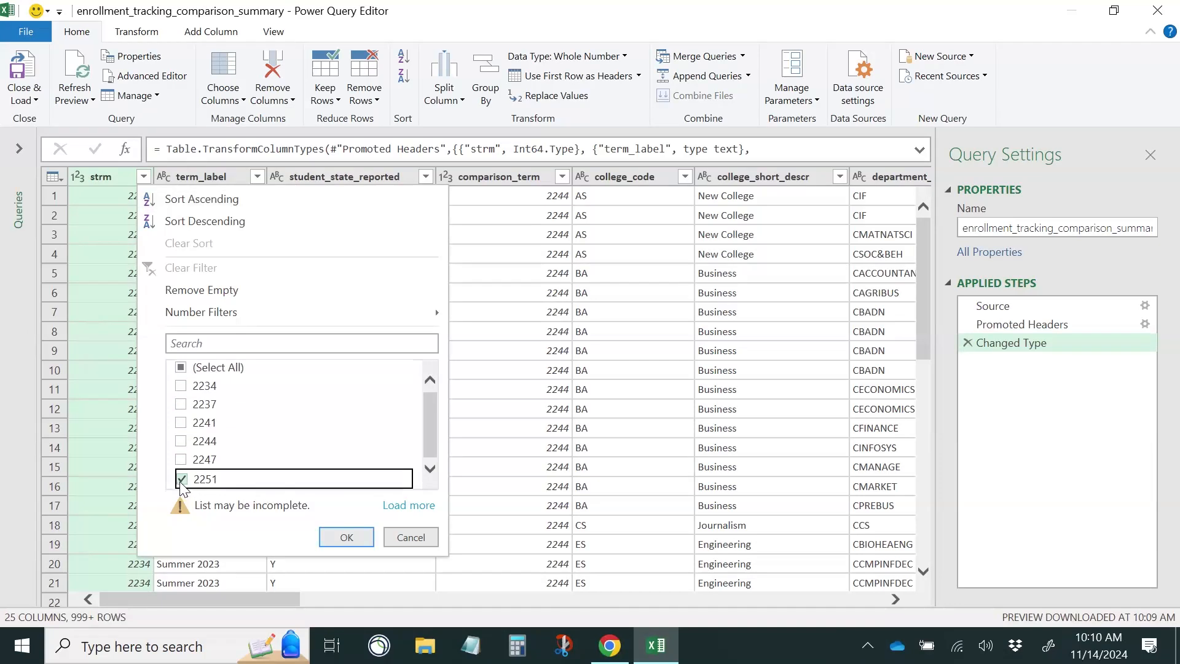
pyautogui.click(181, 423)
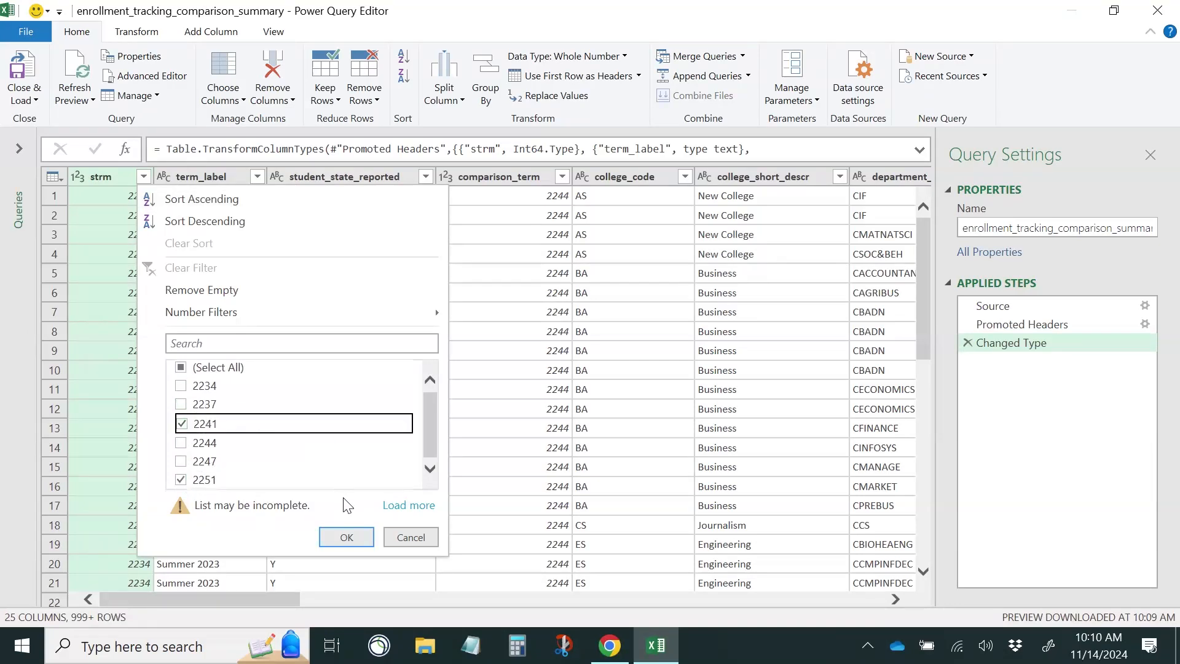
pyautogui.click(344, 537)
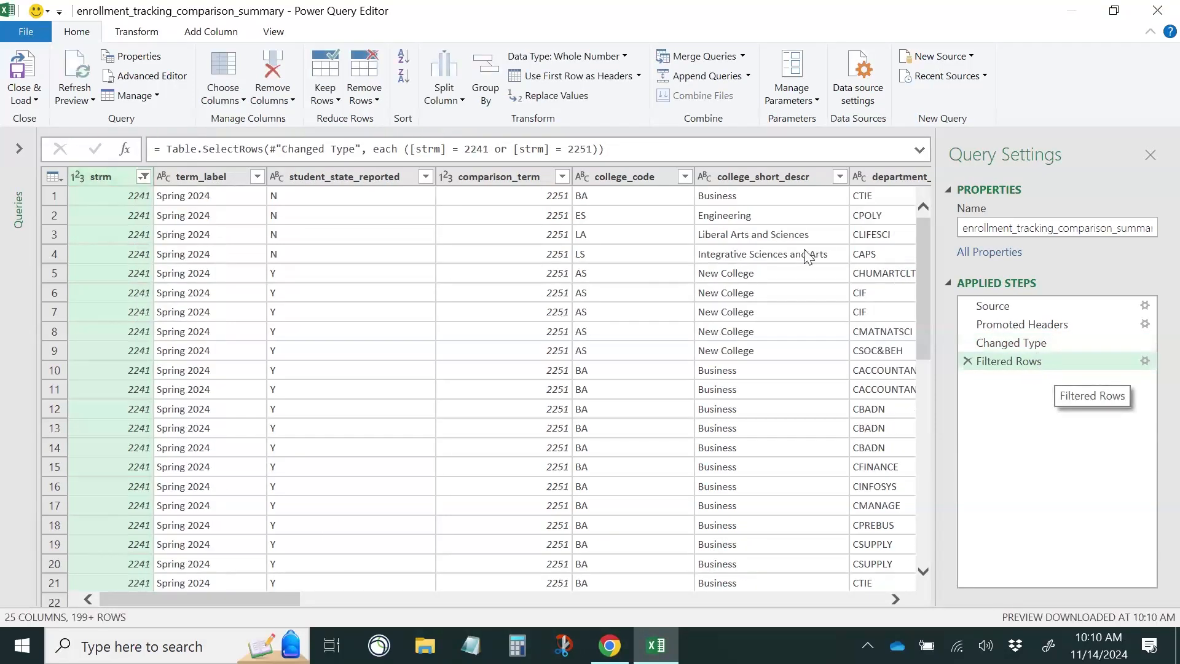
# Step: Filter the student_state_reported column to keep only Y and select the Filtered Rows step
pyautogui.click(426, 177)
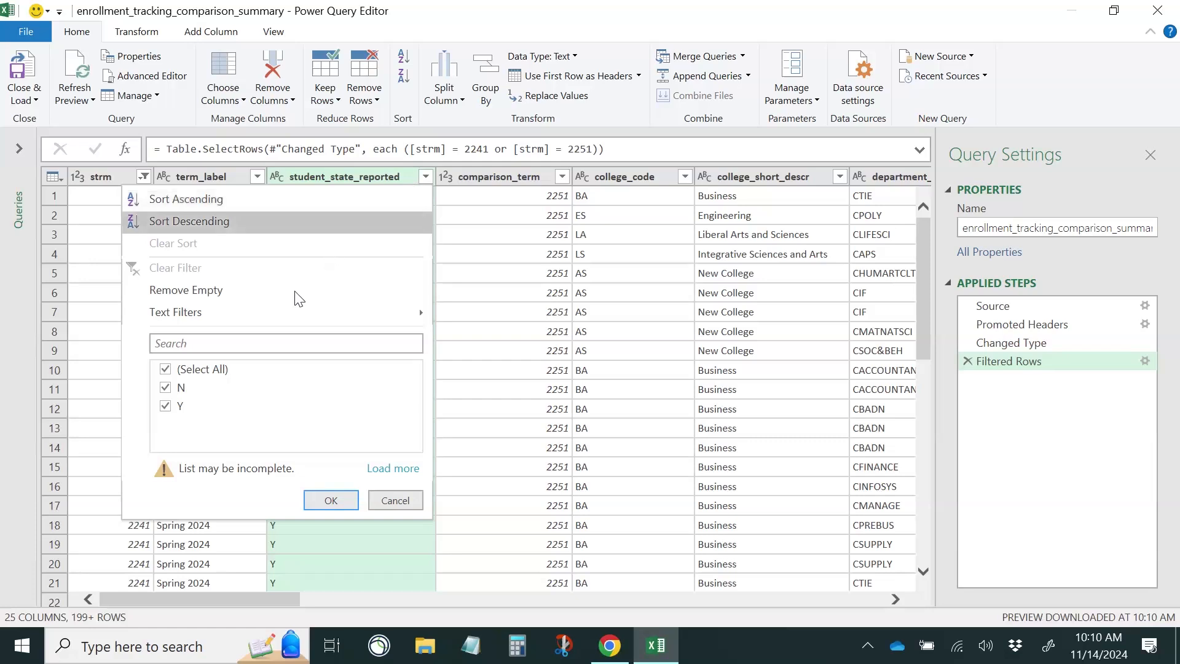
pyautogui.click(166, 388)
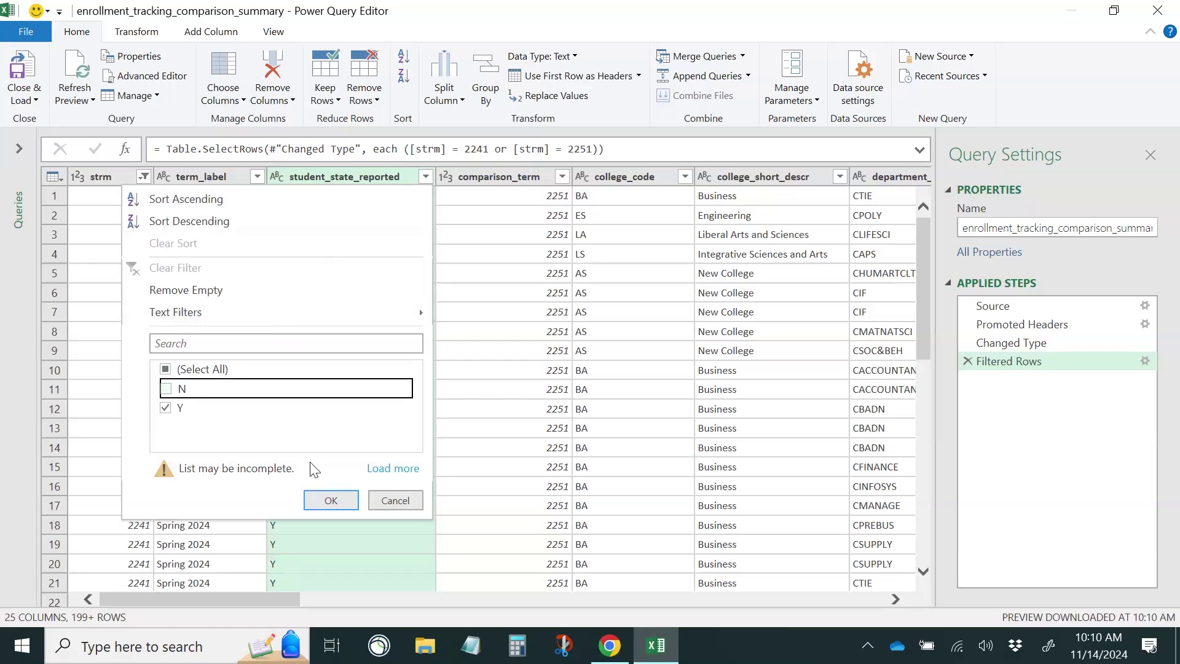
pyautogui.click(330, 499)
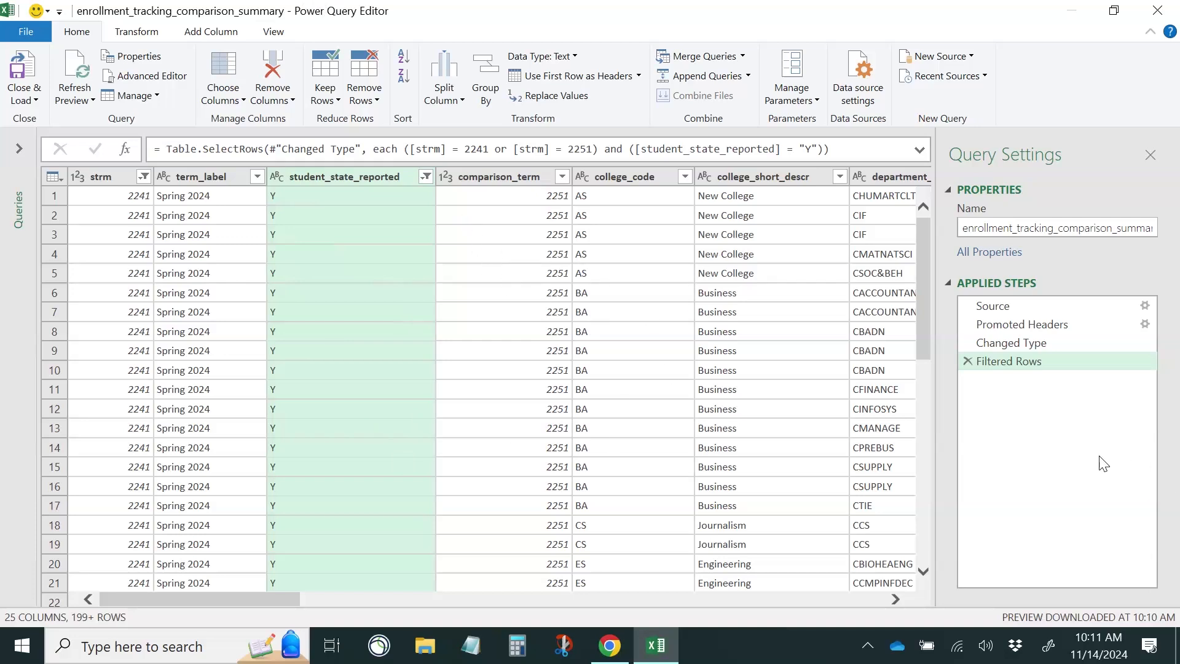
pyautogui.click(1056, 363)
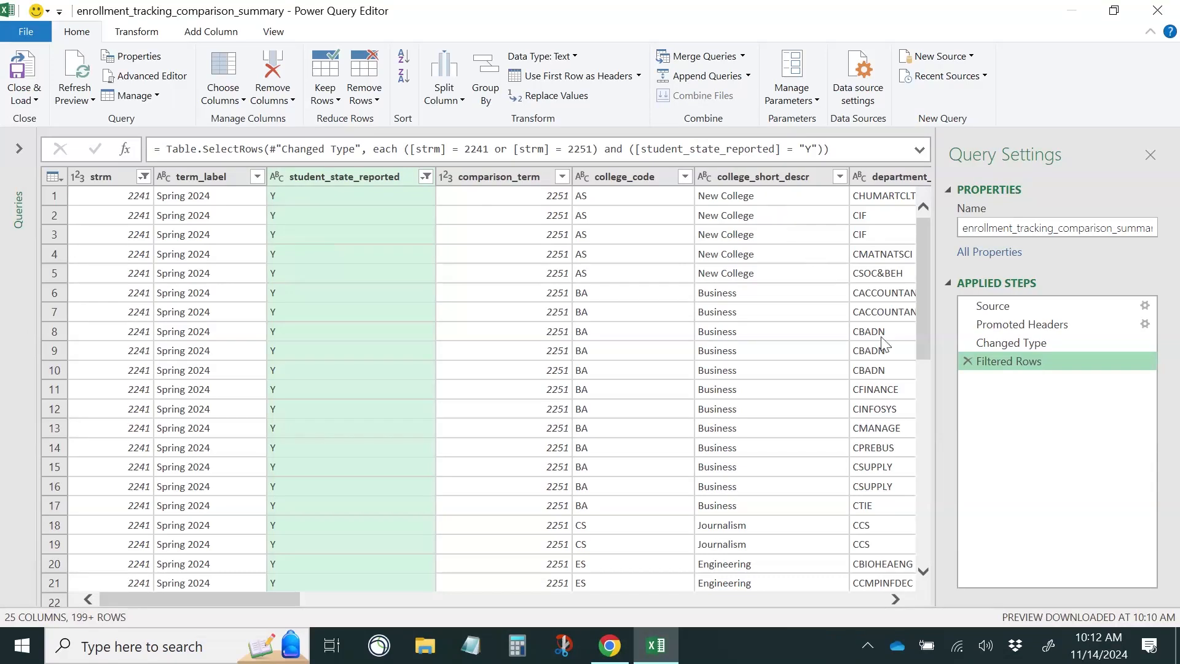
# Step: Examine the list of filter values for the department_adj_descr column without applying a filter
pyautogui.moveTo(287, 603); pyautogui.dragTo(397, 617)
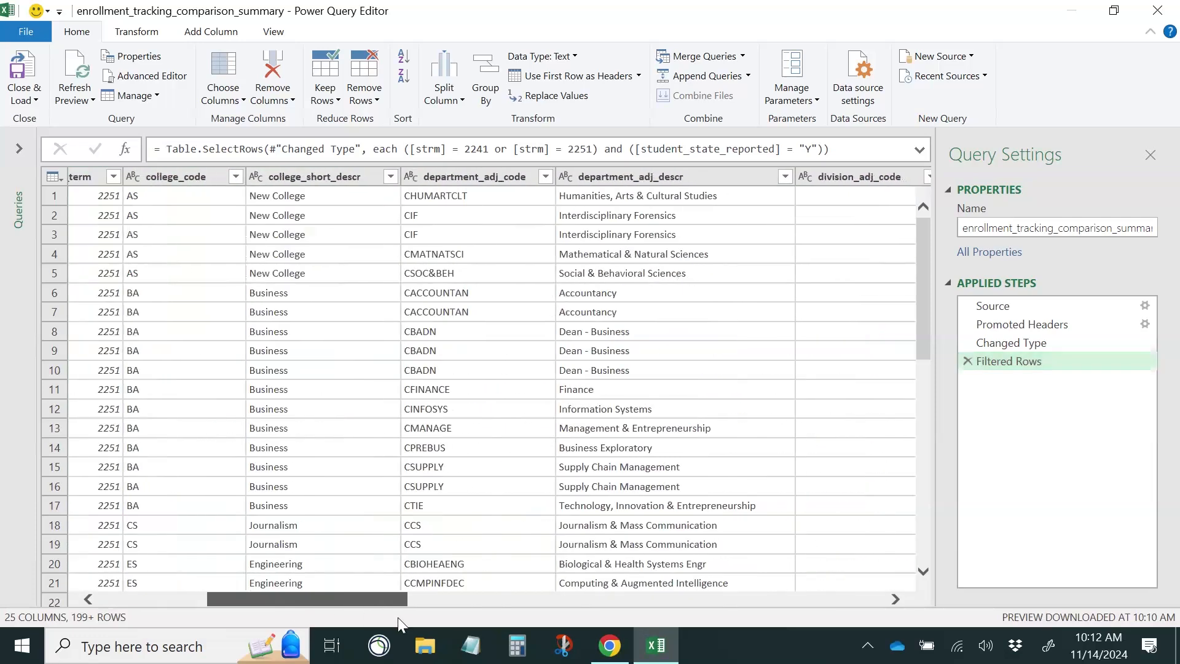
pyautogui.click(785, 179)
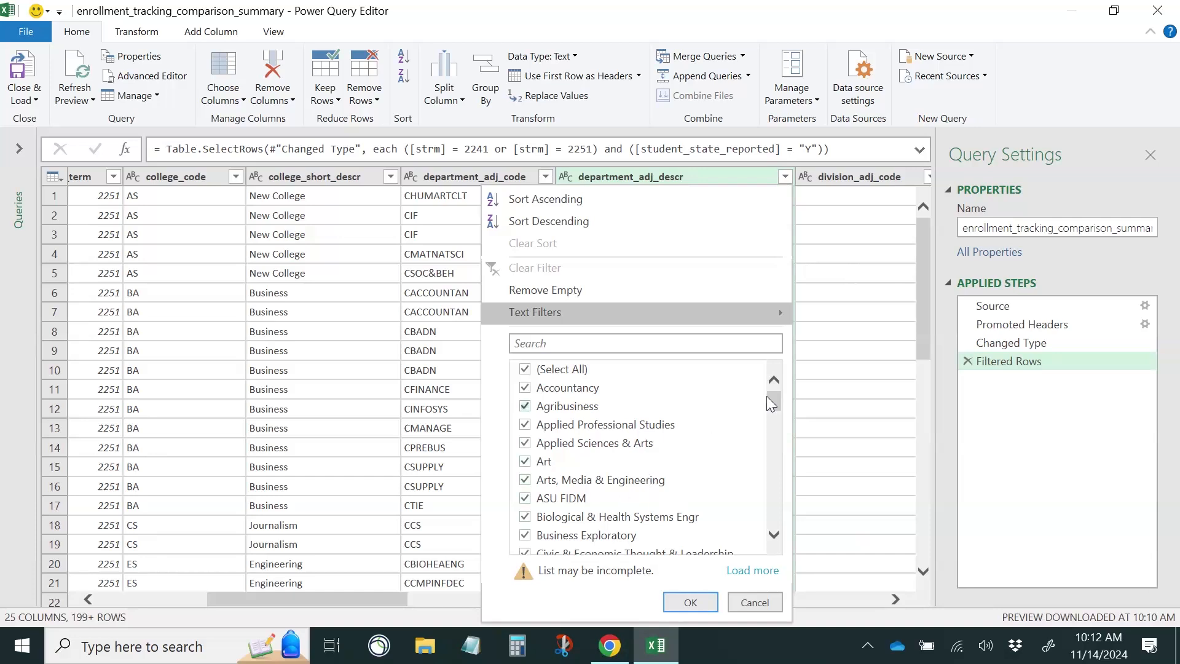
pyautogui.moveTo(776, 401)
pyautogui.mouseDown()
pyautogui.moveTo(780, 533)
pyautogui.moveTo(780, 393)
pyautogui.mouseUp()
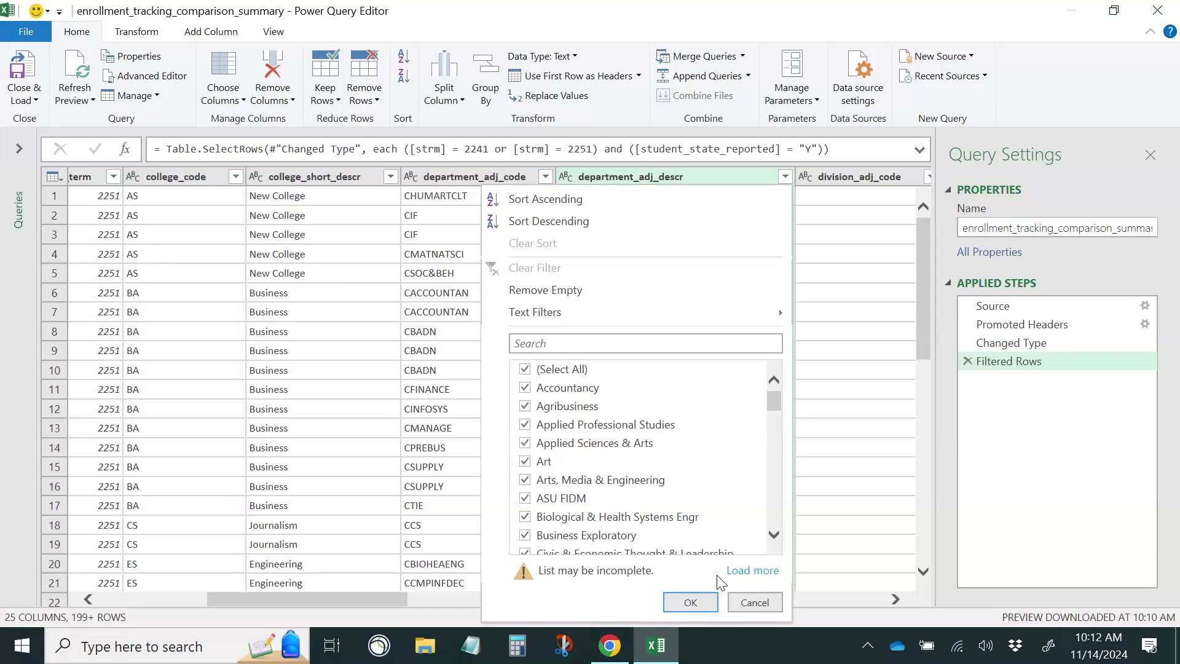
pyautogui.click(746, 602)
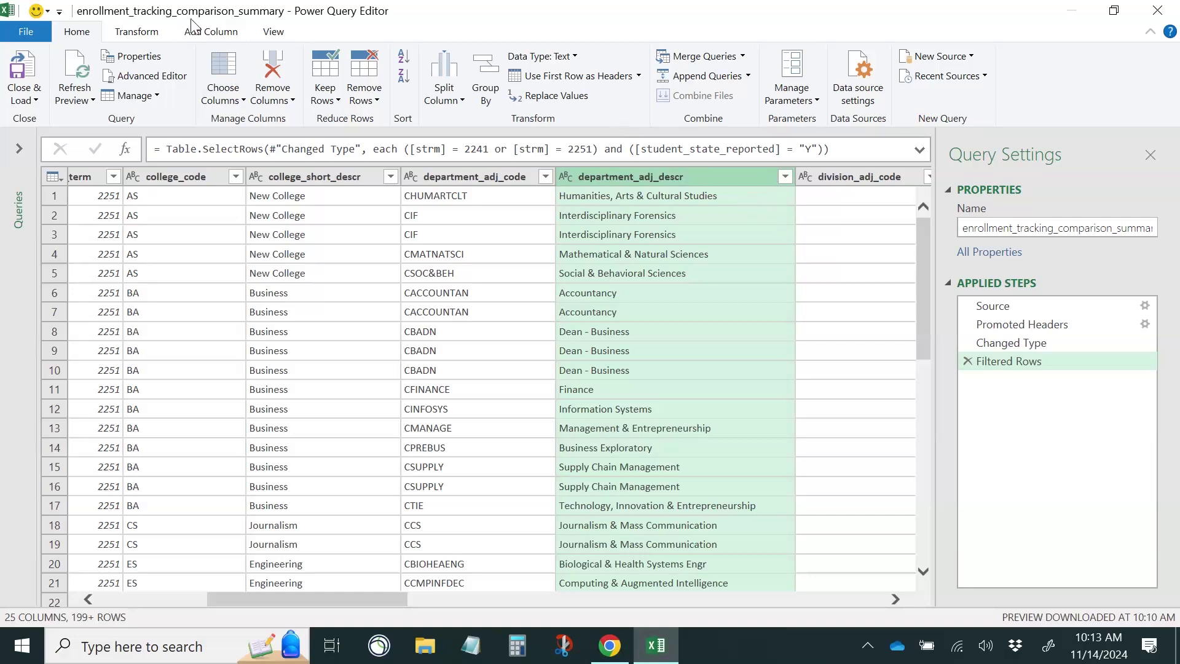
# Step: Add a new column that extracts the last 4 characters of the term_label column
pyautogui.click(211, 32)
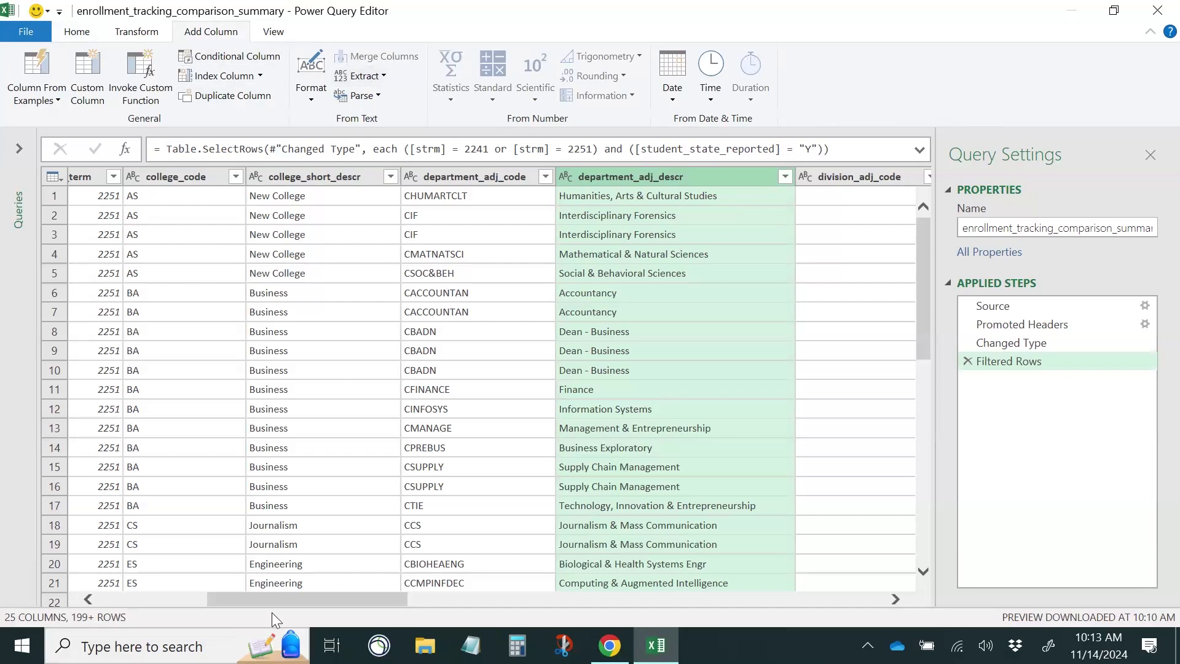
pyautogui.moveTo(260, 600); pyautogui.dragTo(105, 624)
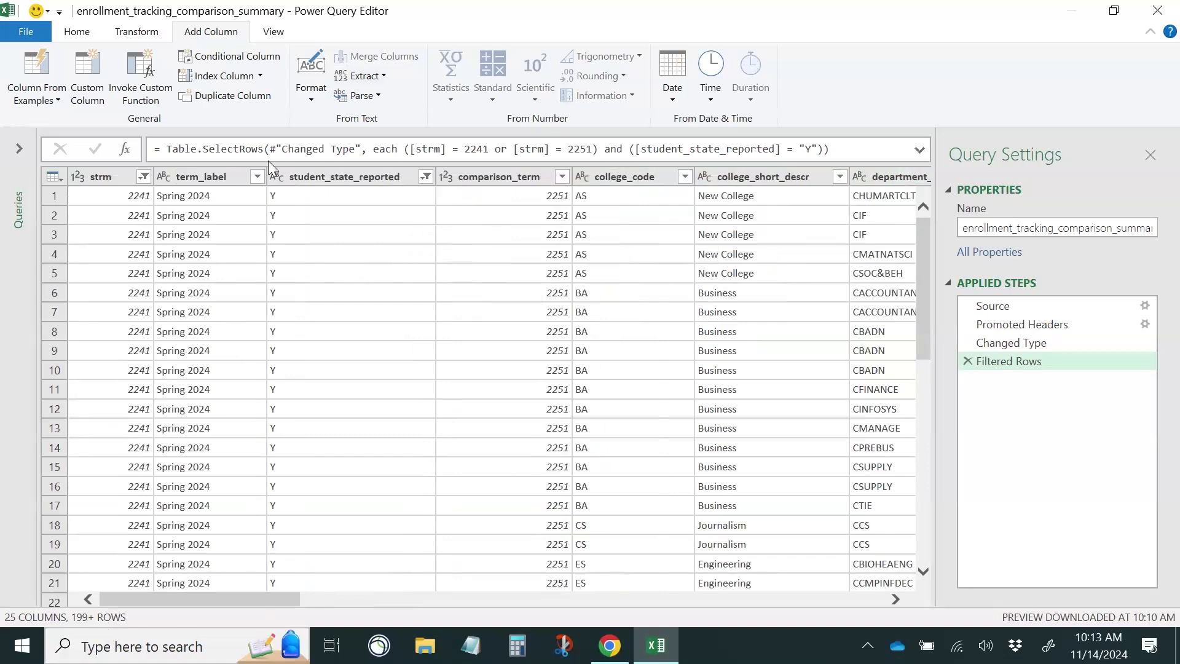
pyautogui.click(220, 177)
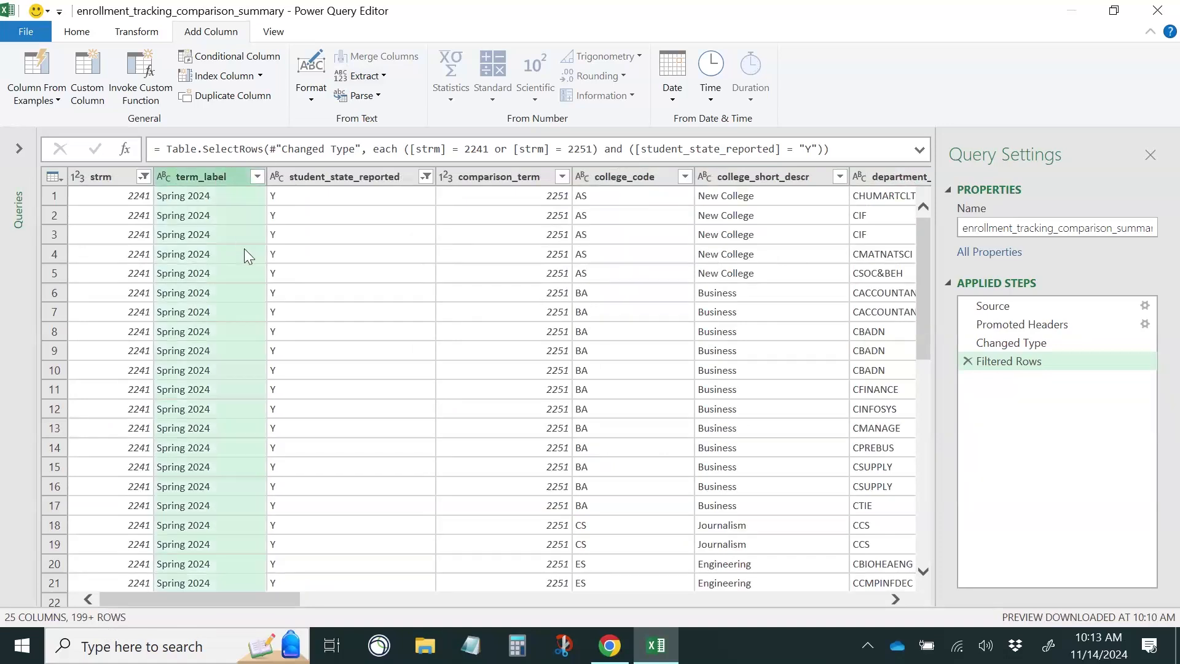
pyautogui.click(385, 72)
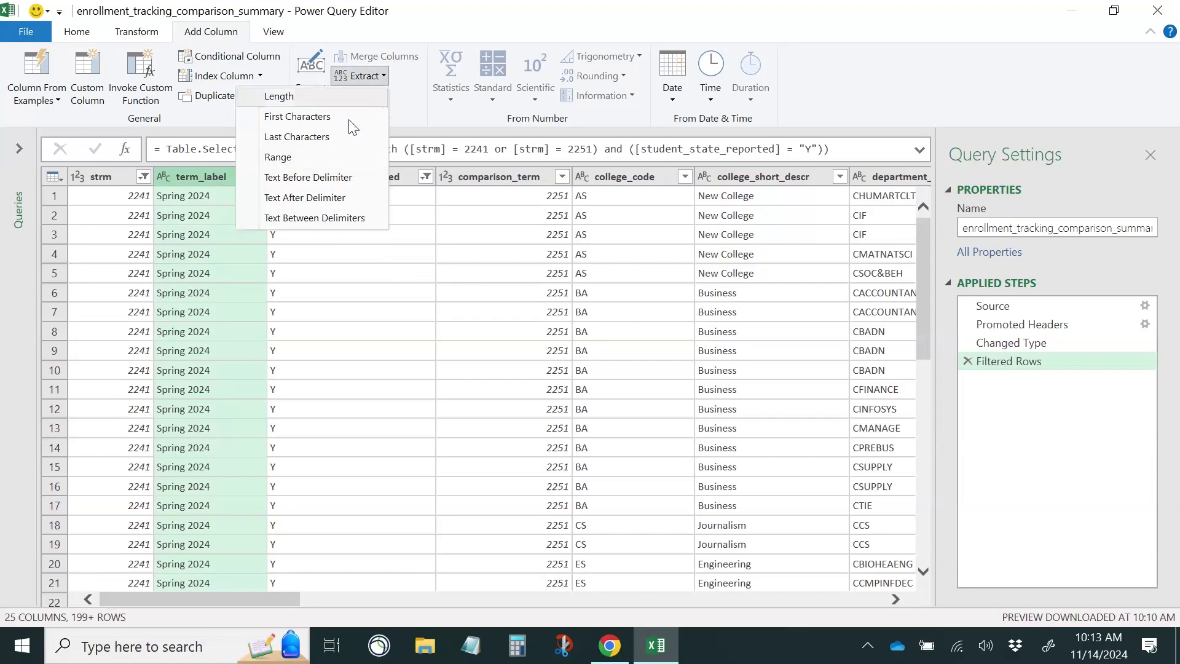
pyautogui.click(340, 138)
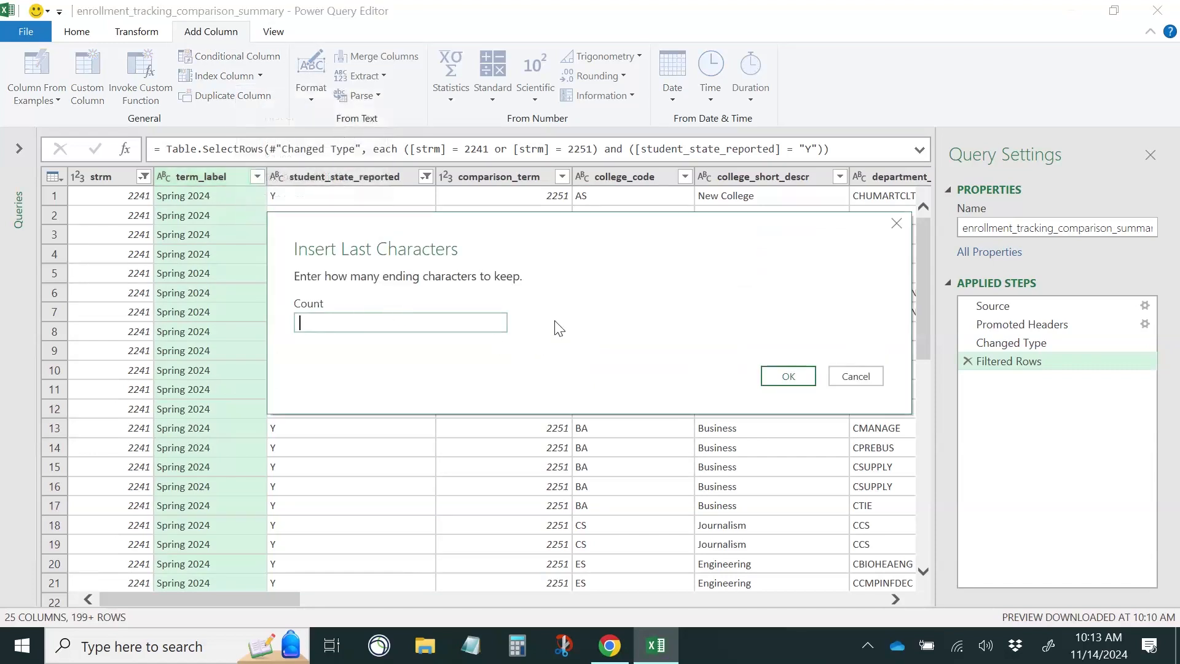
pyautogui.write('4')
pyautogui.click(790, 385)
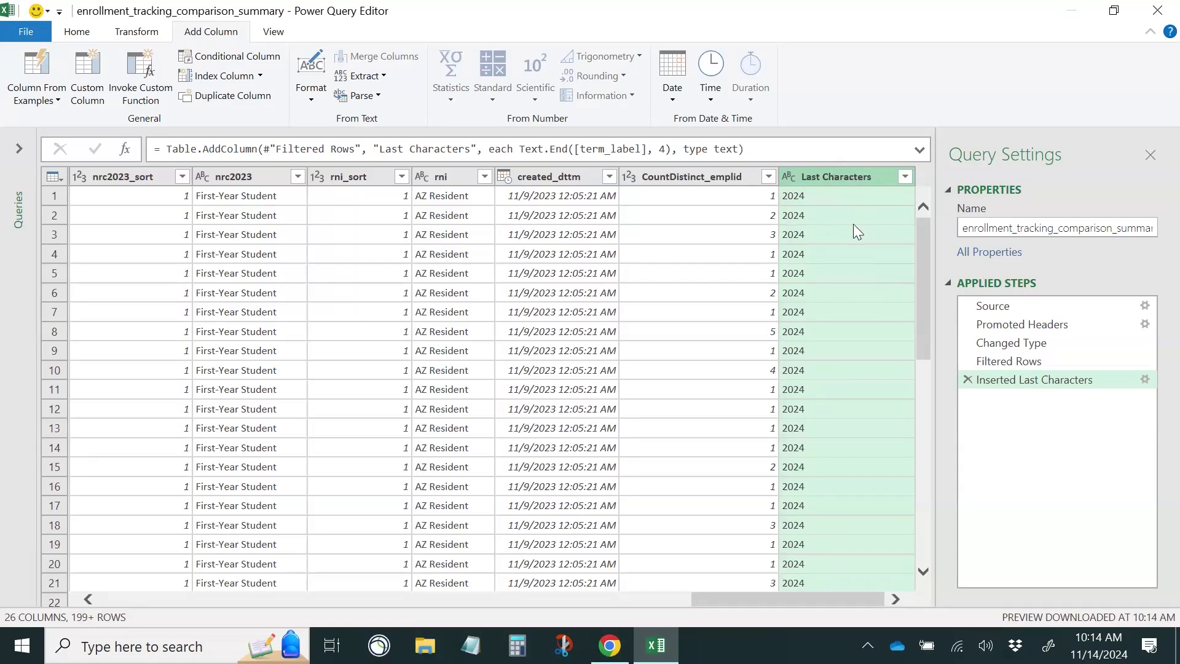
# Step: Rename the Last Characters column to Year
pyautogui.doubleClick(843, 172)
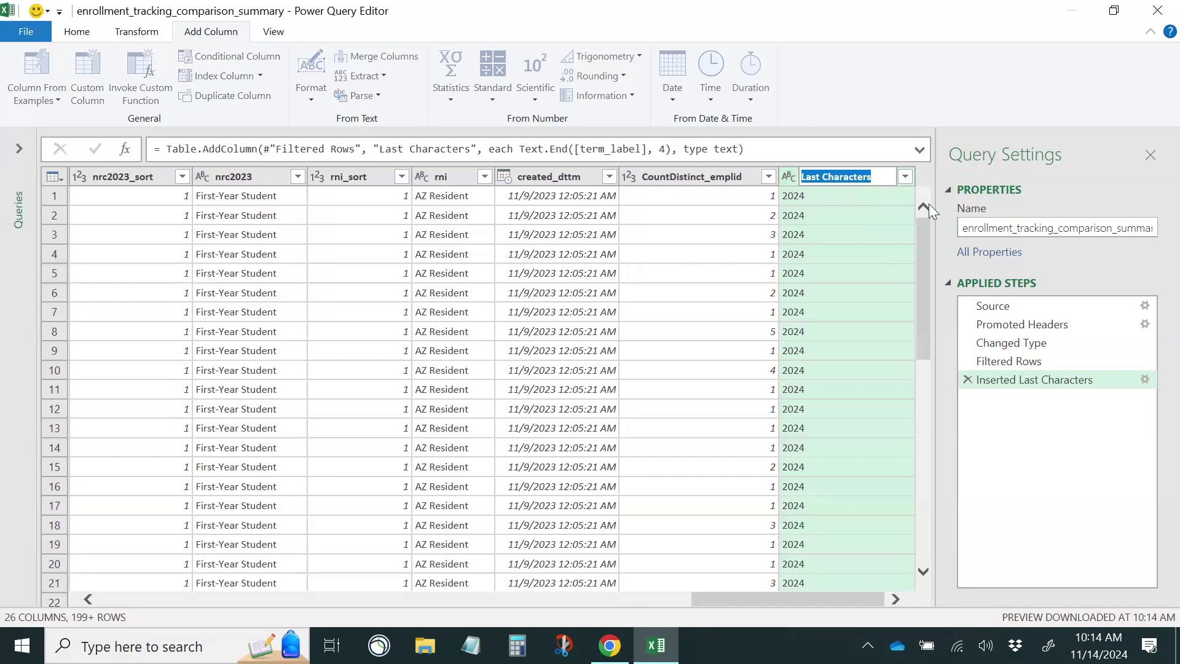
pyautogui.write('Year')
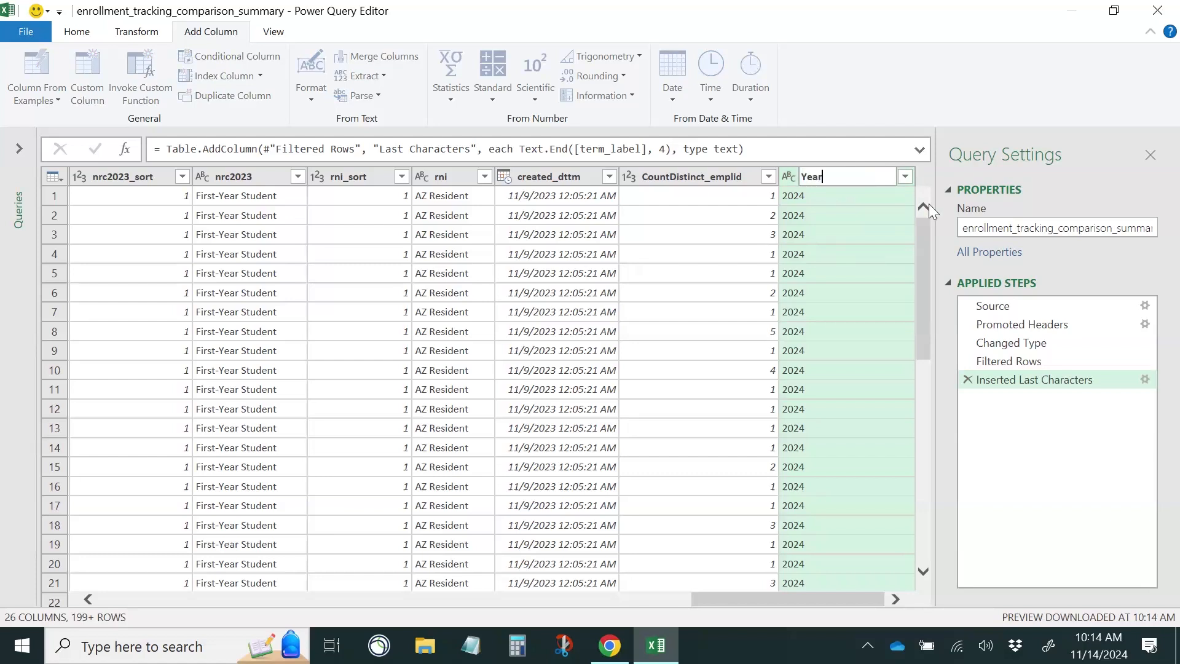
pyautogui.press('Return')
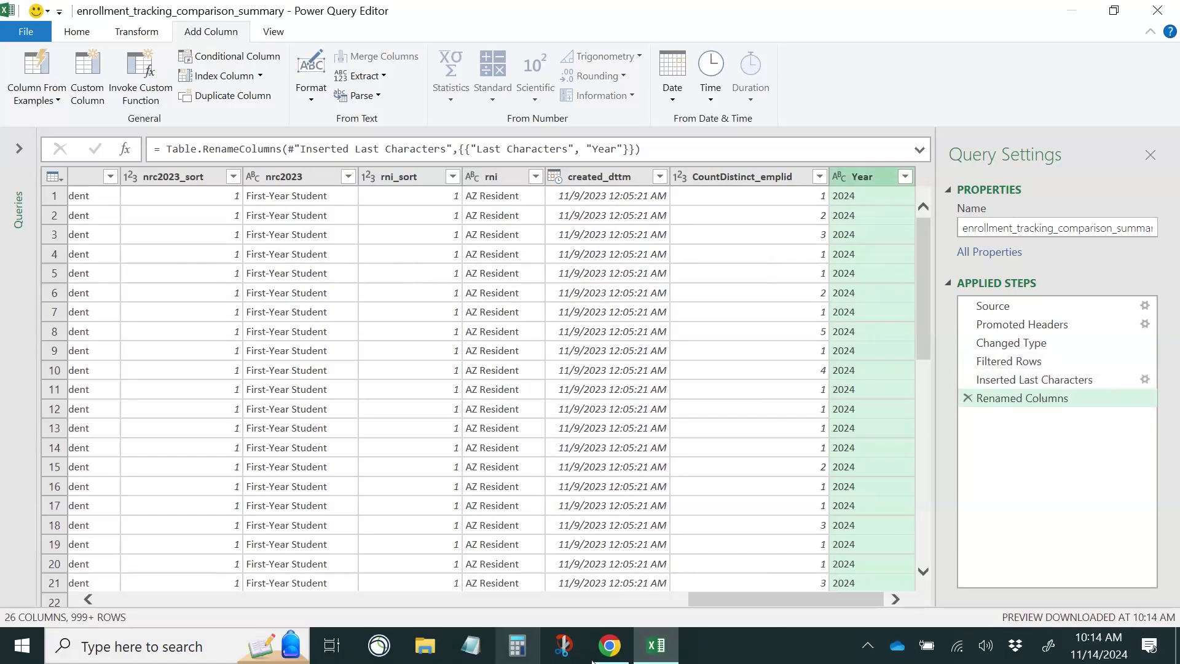
# Step: Start a conditional column whose first clause outputs Tempe if campus_descr equals Tempe
pyautogui.moveTo(711, 595); pyautogui.dragTo(501, 588)
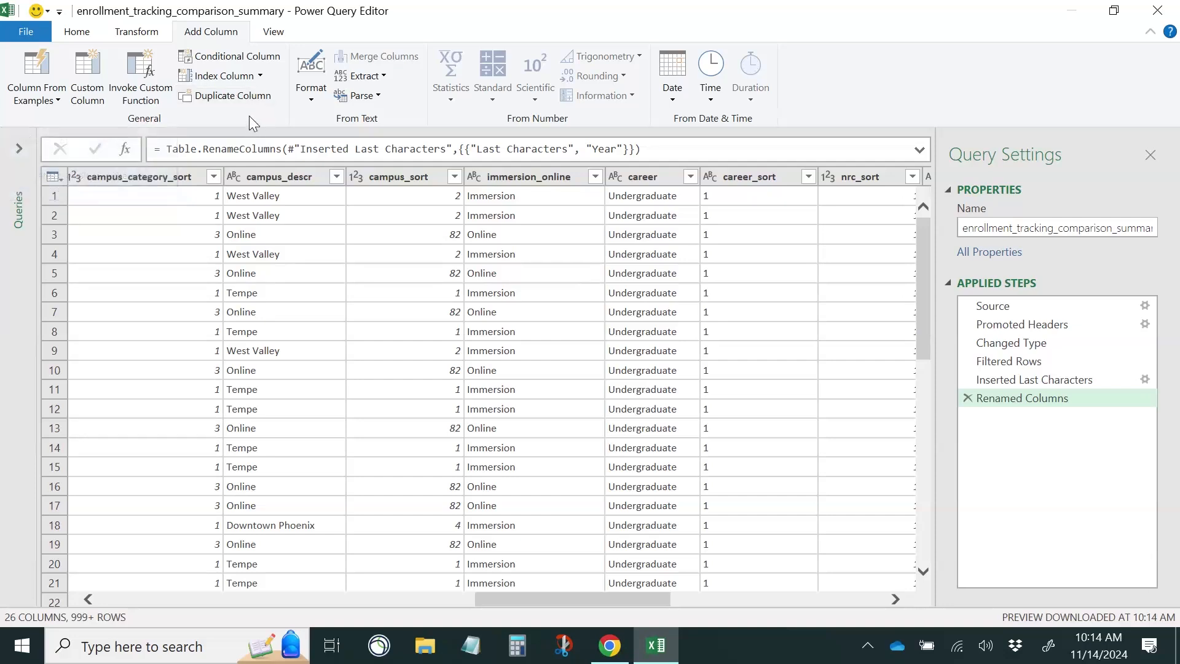
pyautogui.click(258, 54)
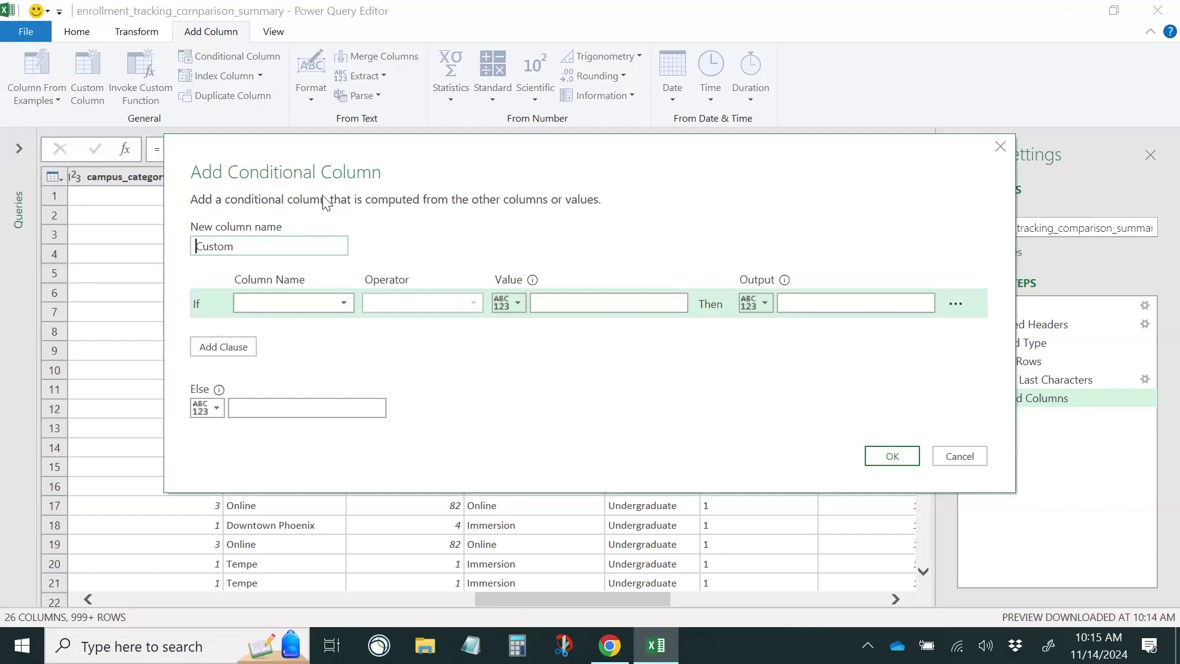
pyautogui.click(344, 304)
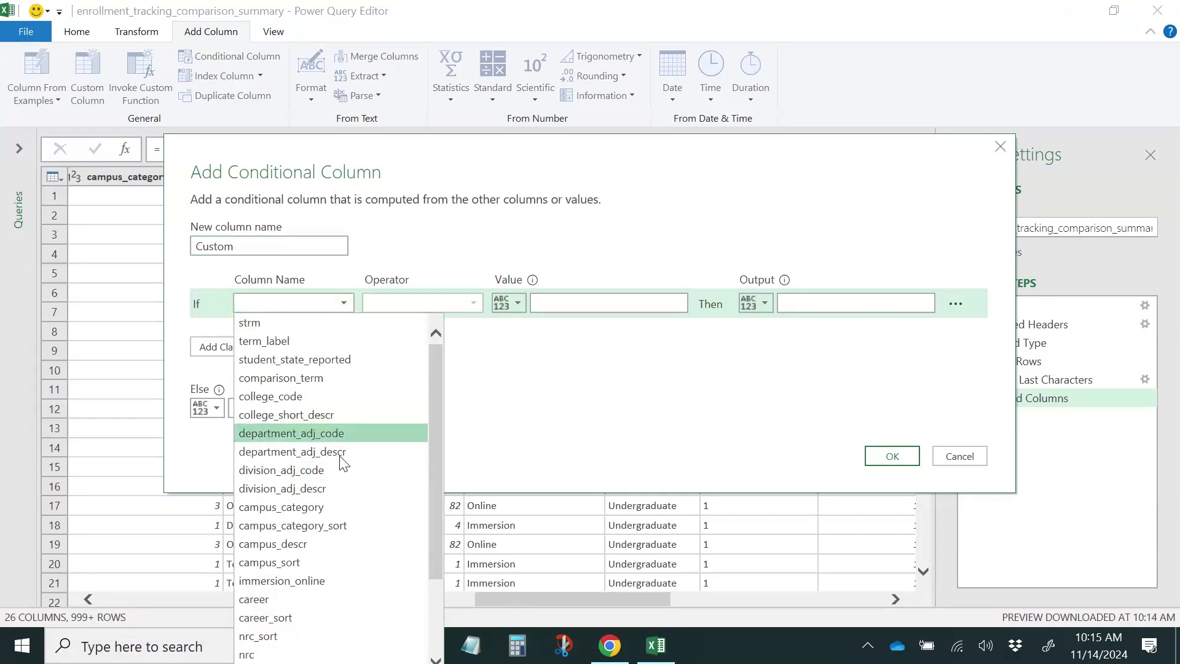
pyautogui.click(338, 545)
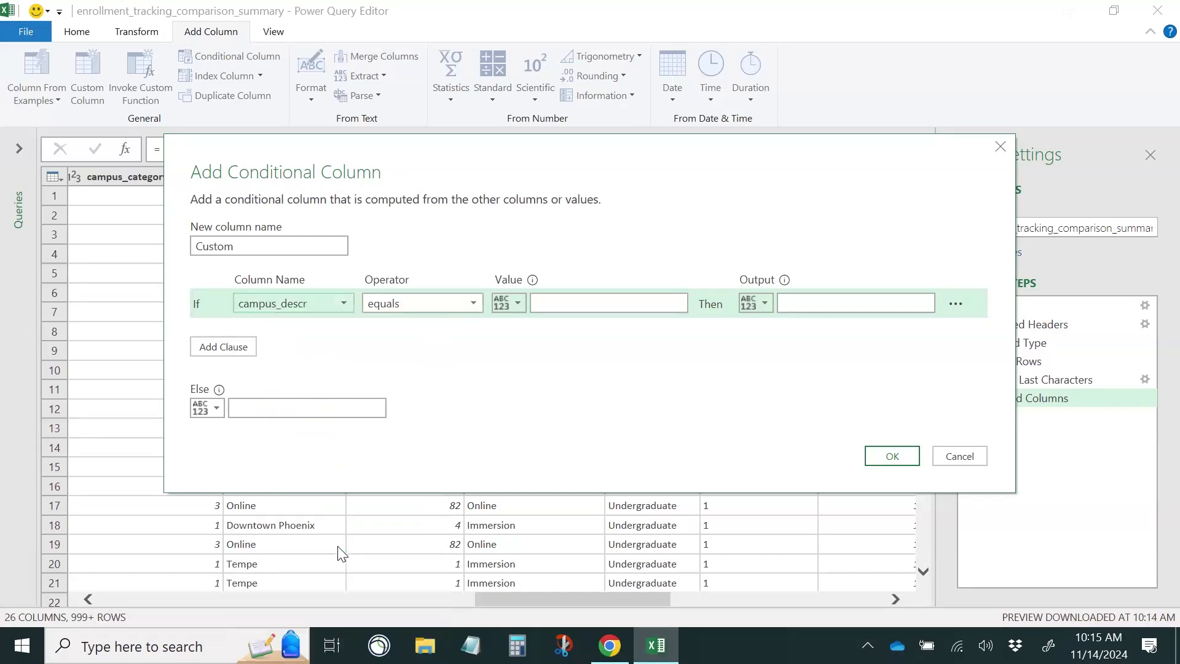
pyautogui.click(472, 303)
pyautogui.click(472, 304)
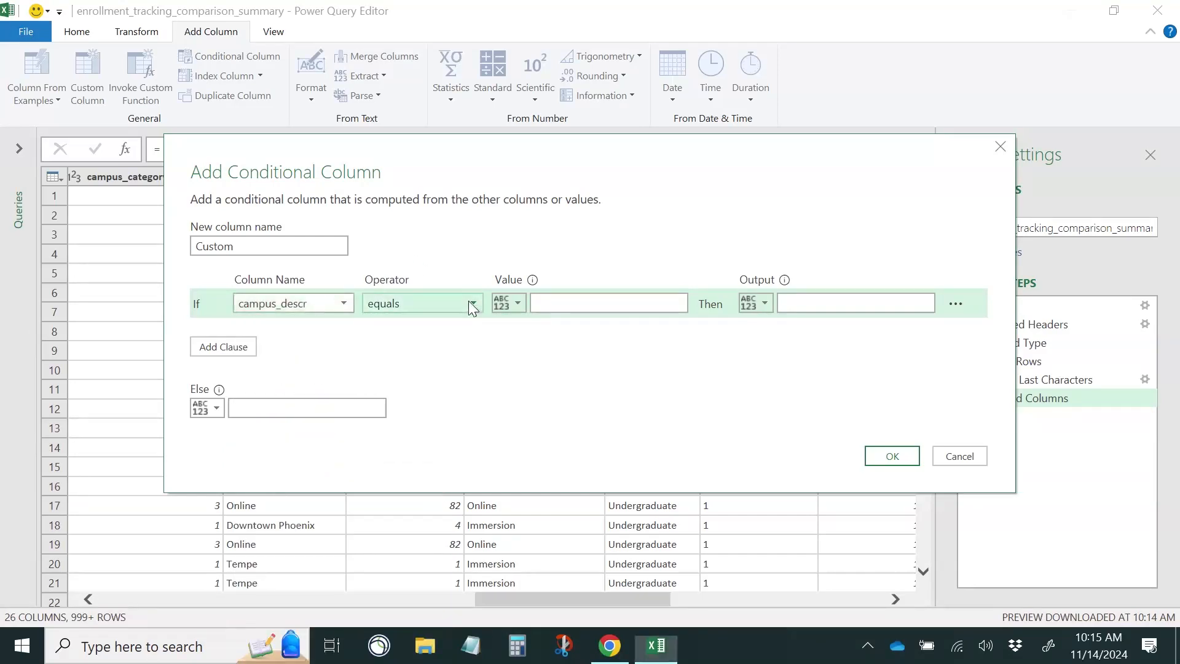
pyautogui.click(573, 304)
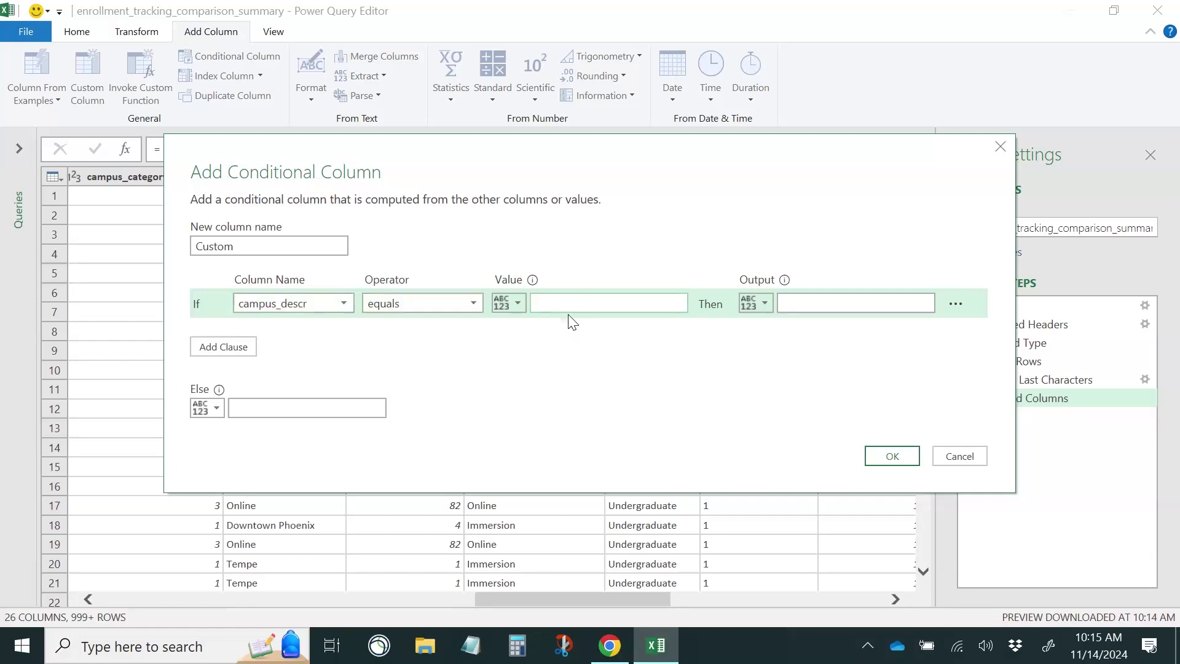
pyautogui.write('Tempe')
pyautogui.moveTo(574, 305); pyautogui.dragTo(519, 313)
pyautogui.hotkey('ctrl', 'c')
pyautogui.click(833, 305)
pyautogui.hotkey('ctrl', 'v')
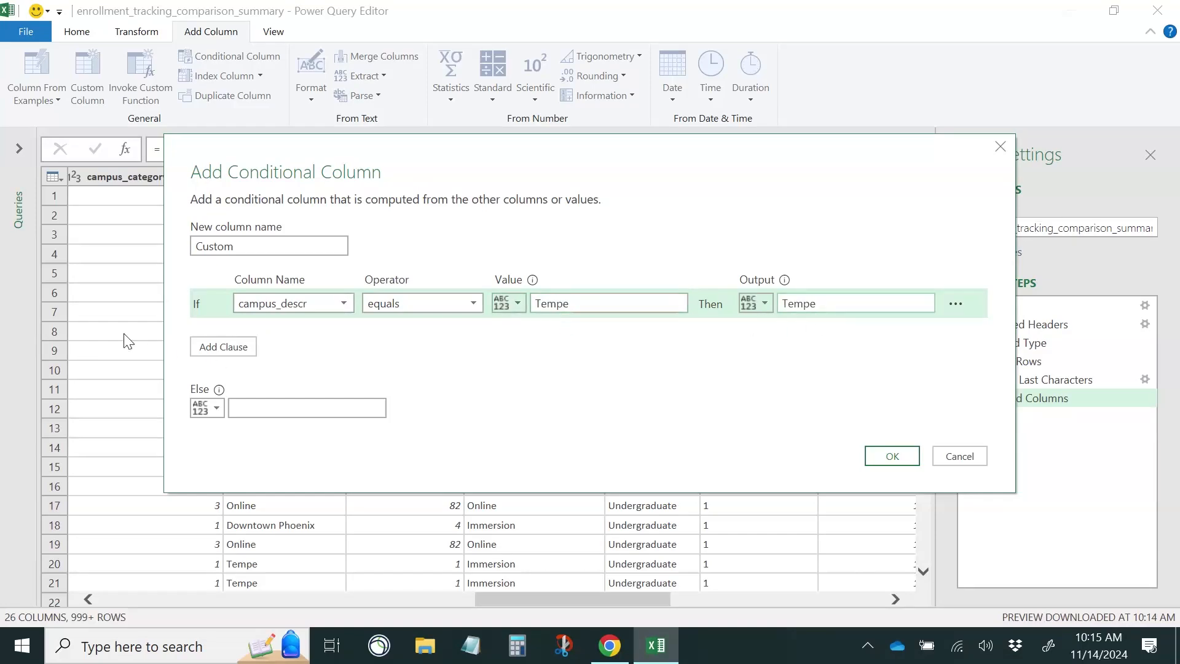
# Step: Add an else-if clause to the conditional column that outputs West Valley if campus_descr equals West Valley
pyautogui.click(230, 346)
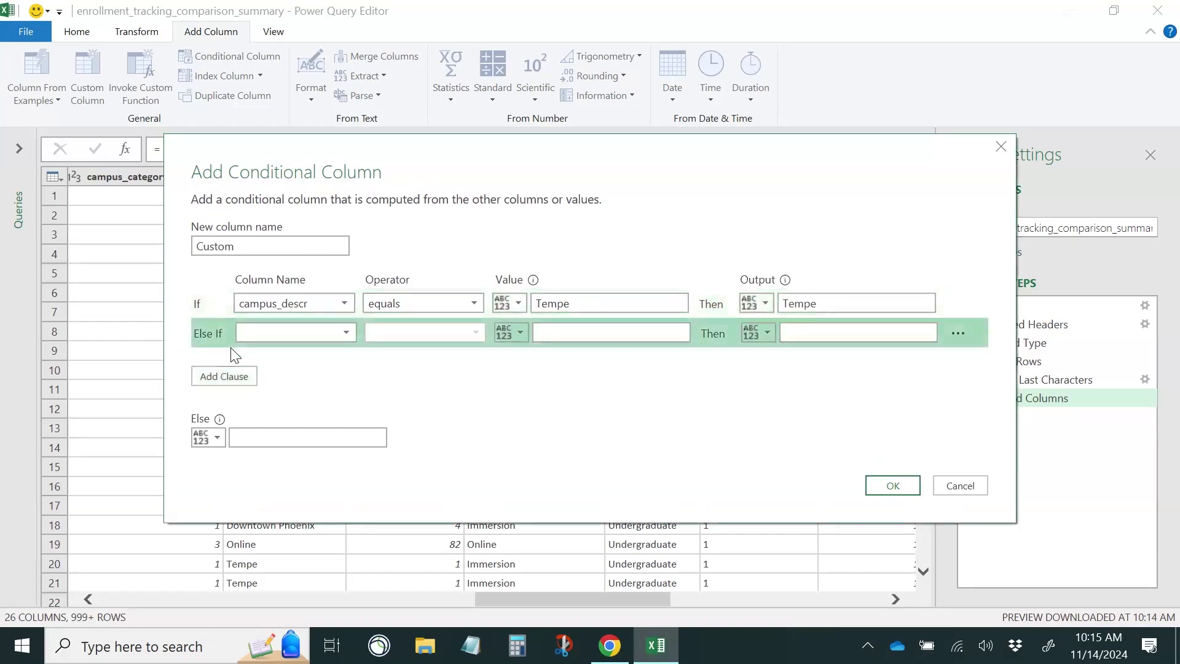
pyautogui.click(345, 337)
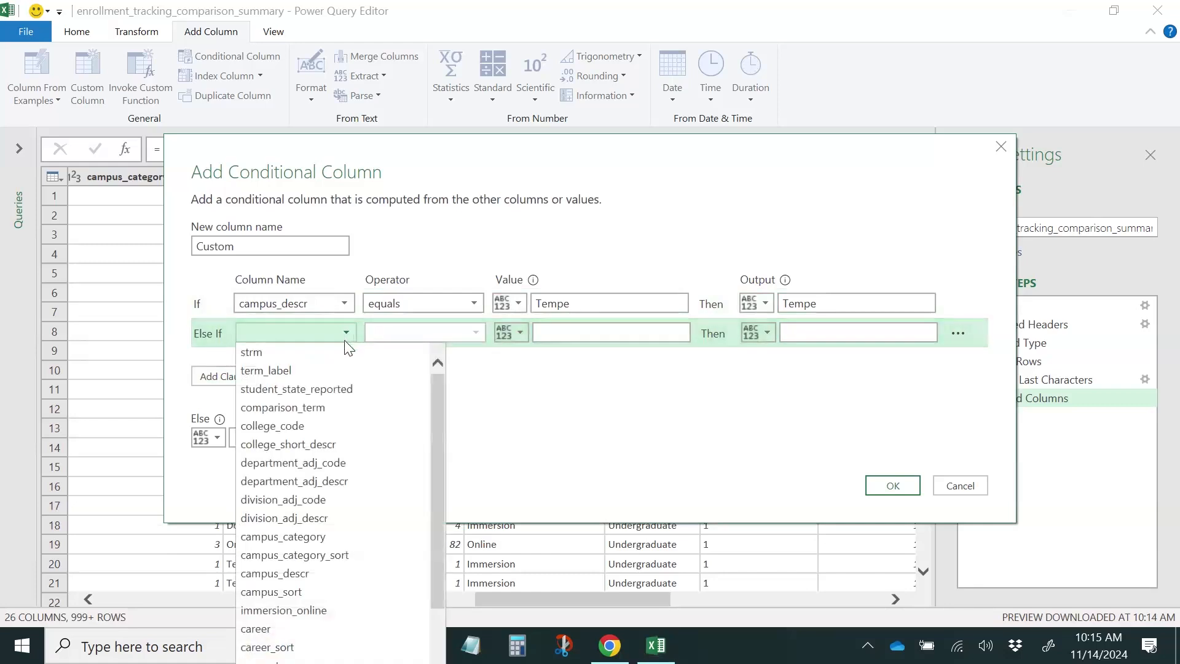
pyautogui.click(323, 573)
pyautogui.click(608, 327)
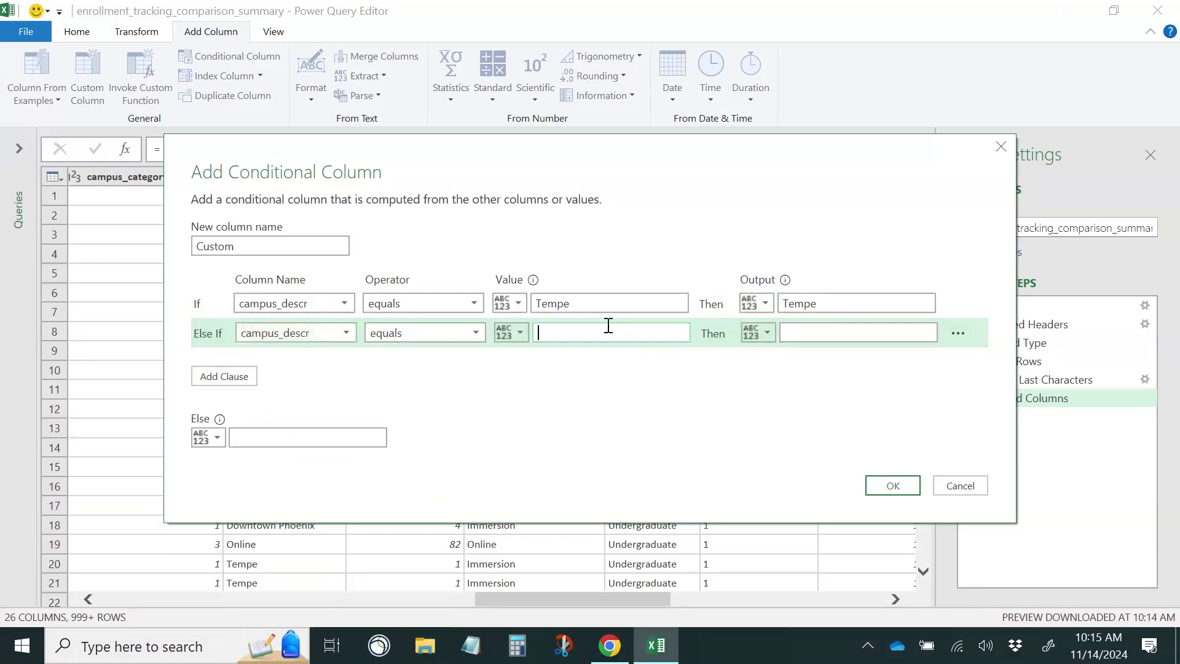
pyautogui.write('West Valley')
pyautogui.moveTo(601, 333); pyautogui.dragTo(544, 336)
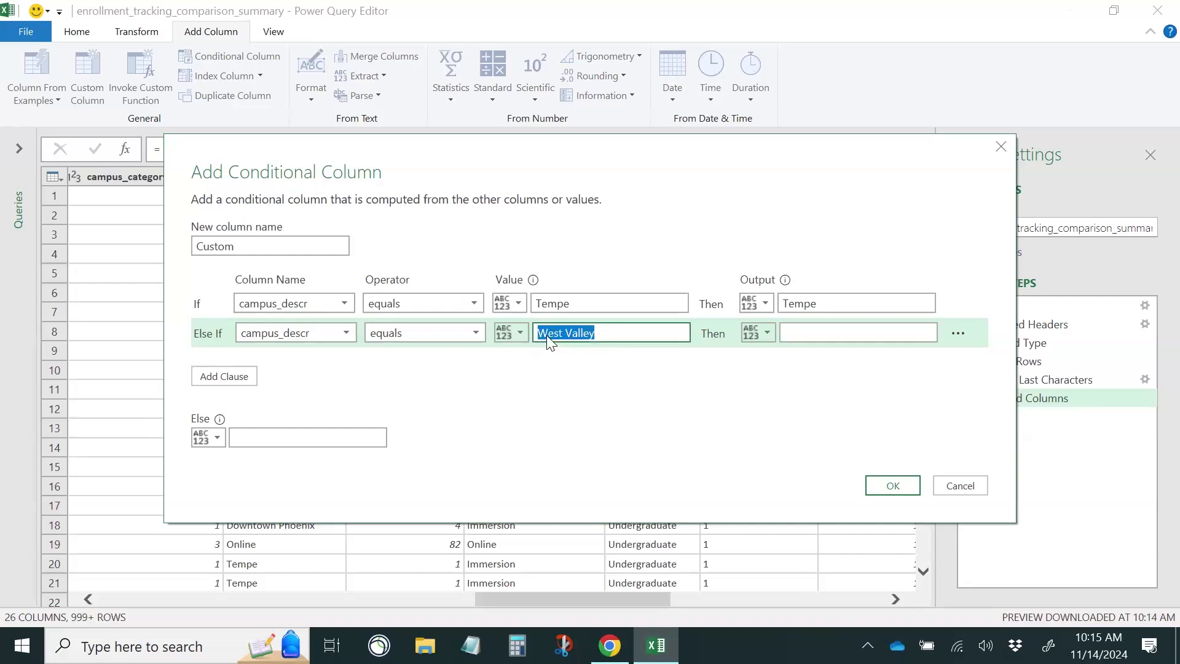
pyautogui.hotkey('ctrl', 'c')
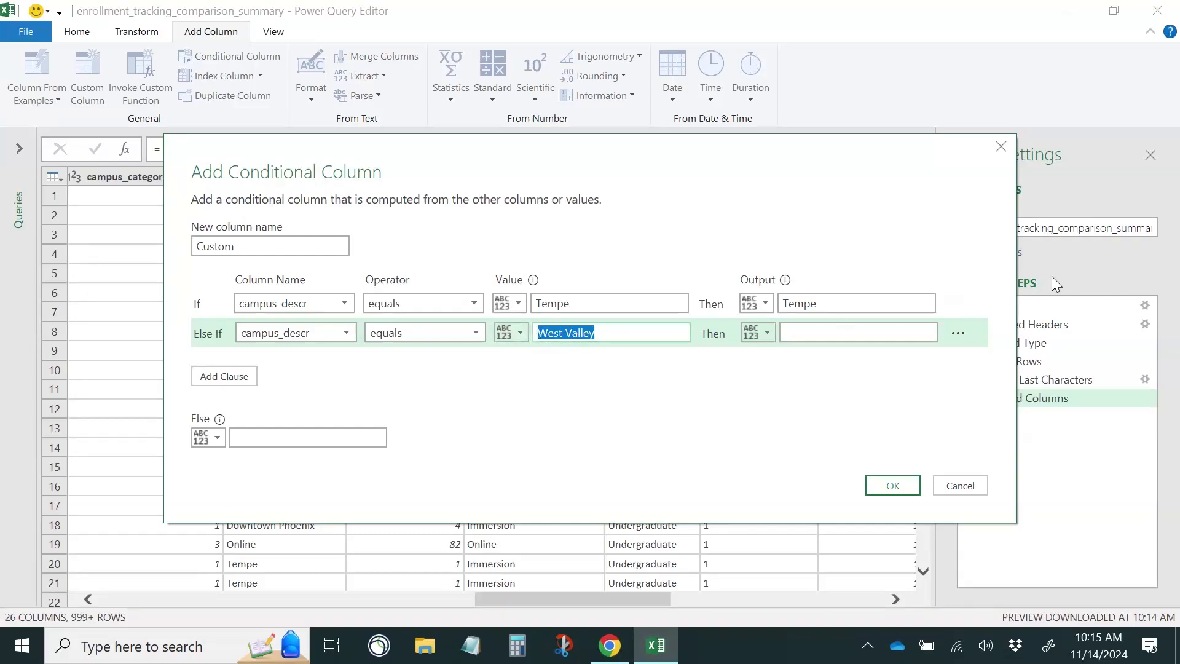
pyautogui.click(880, 327)
pyautogui.hotkey('ctrl', 'v')
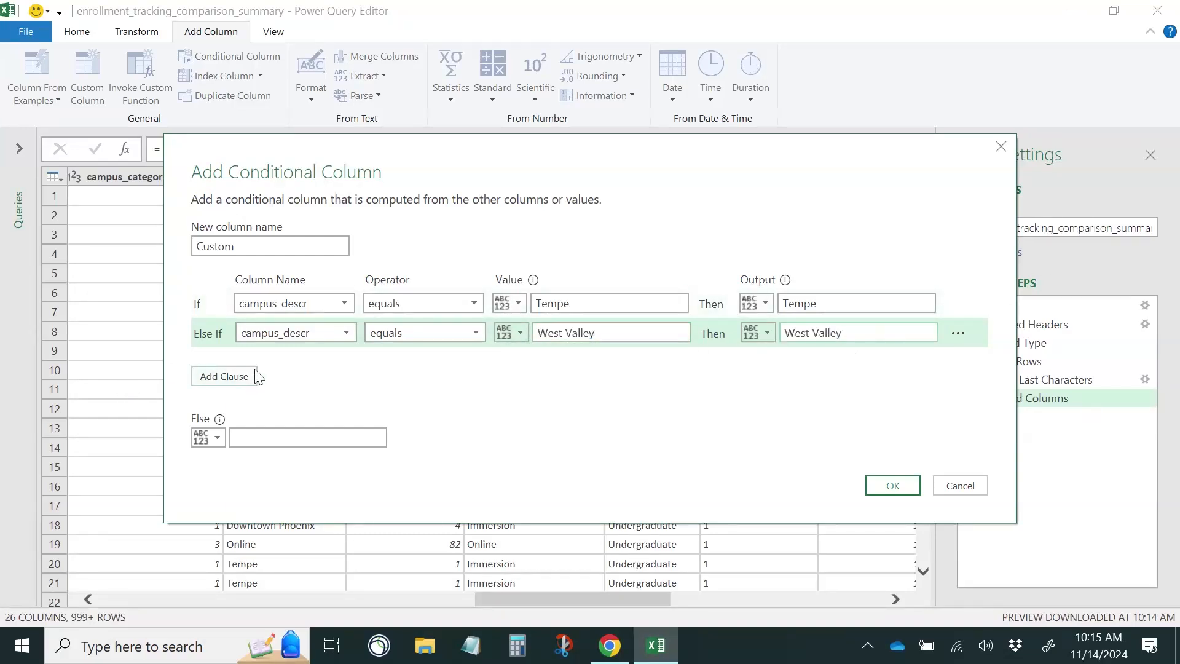
# Step: Add an else-if clause to the conditional column that outputs Polytechnic if campus_descr equals Polytechnic
pyautogui.click(229, 376)
pyautogui.click(342, 361)
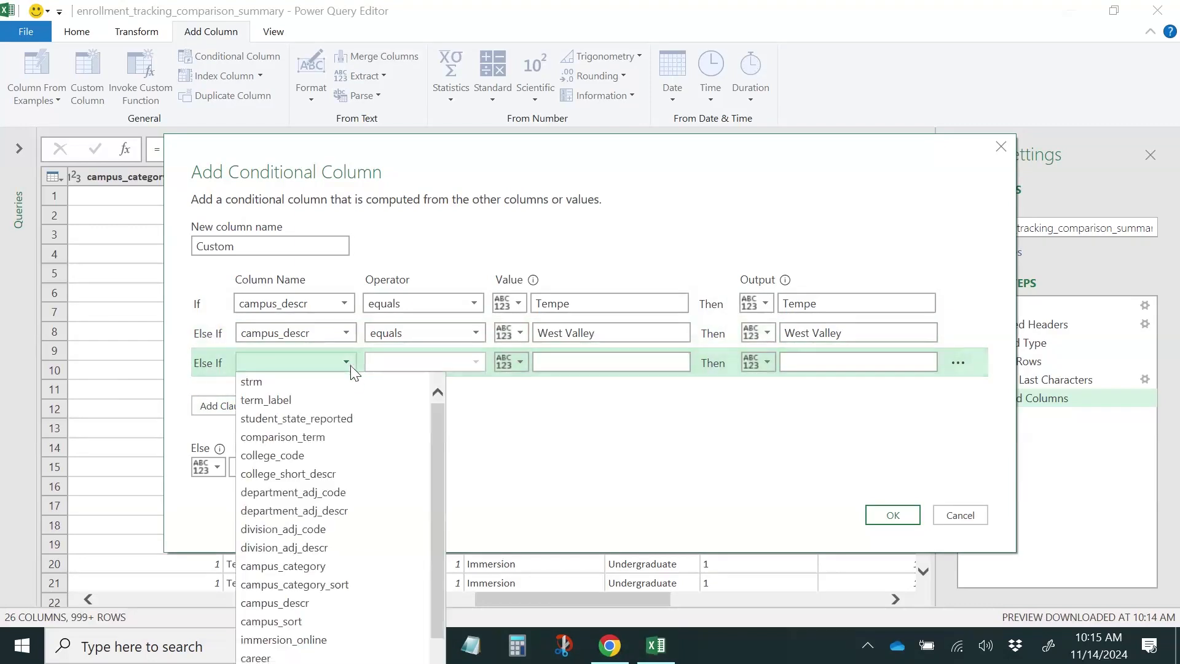
pyautogui.click(336, 602)
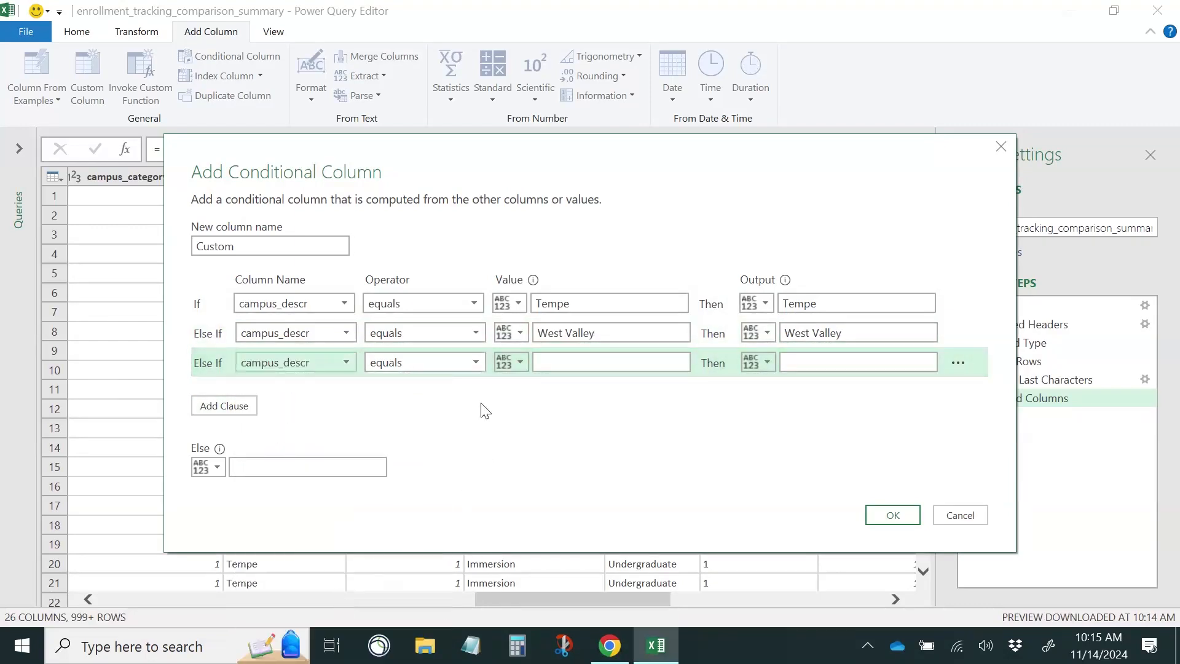
pyautogui.click(557, 362)
pyautogui.write('Polytechnic')
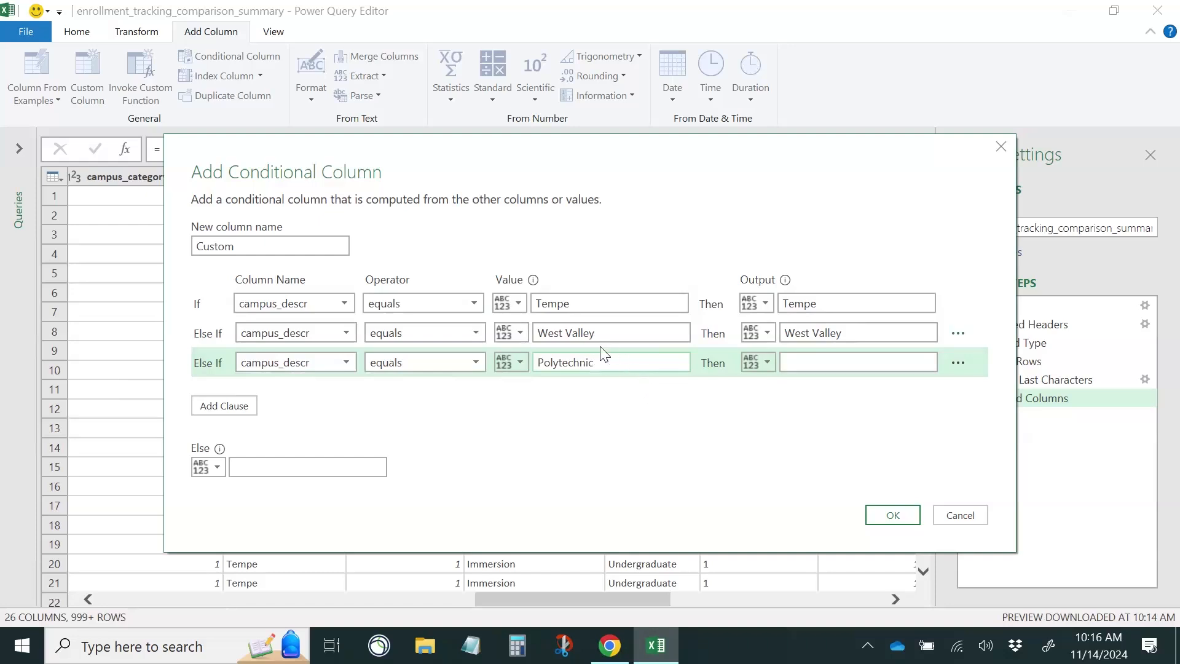
pyautogui.moveTo(602, 364); pyautogui.dragTo(498, 372)
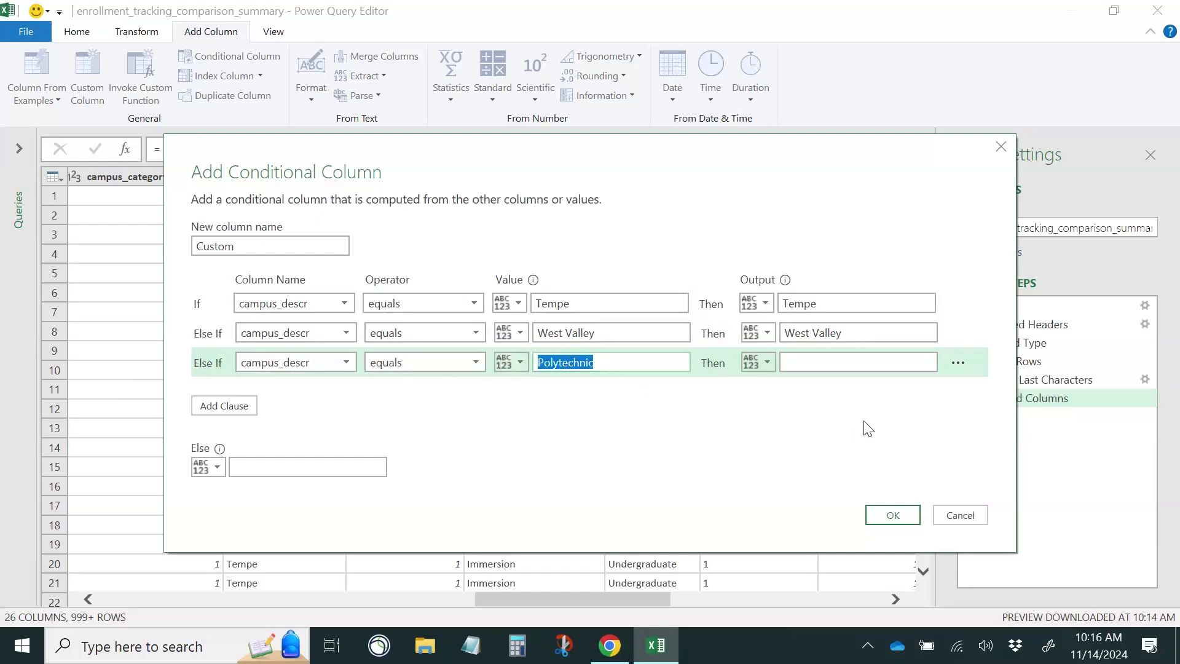
pyautogui.click(824, 370)
pyautogui.hotkey('ctrl', 'v')
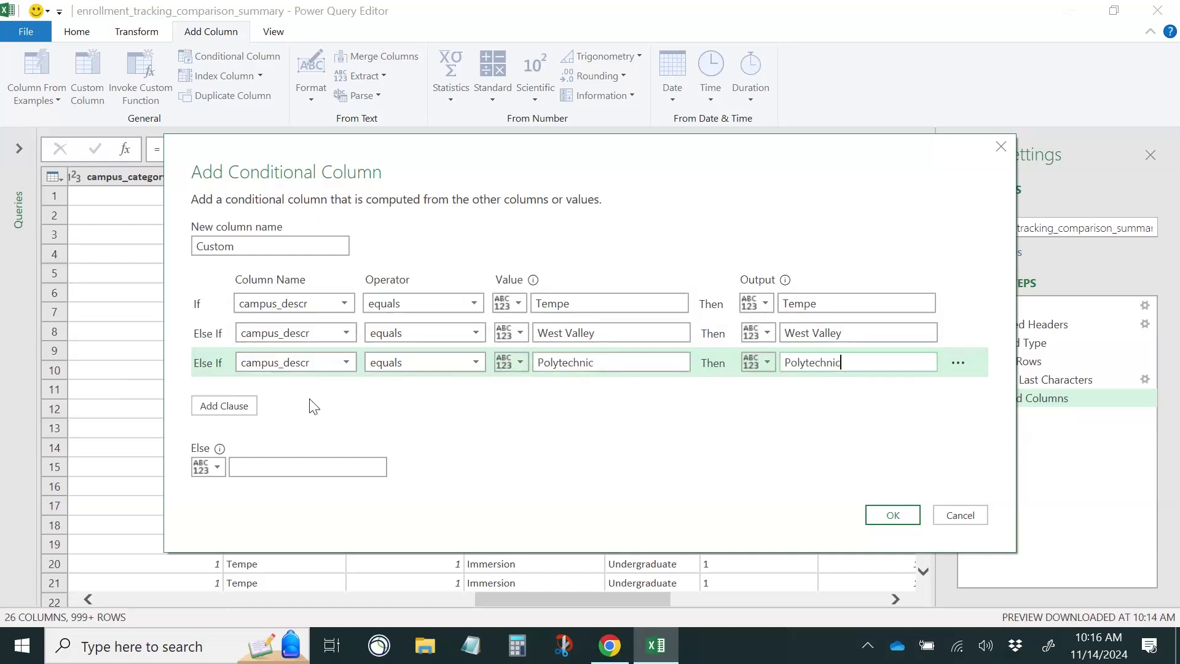
# Step: Add an else-if clause to the conditional column that outputs Downtown Phoenix if campus_descr equals Downtown Phoenix
pyautogui.click(203, 407)
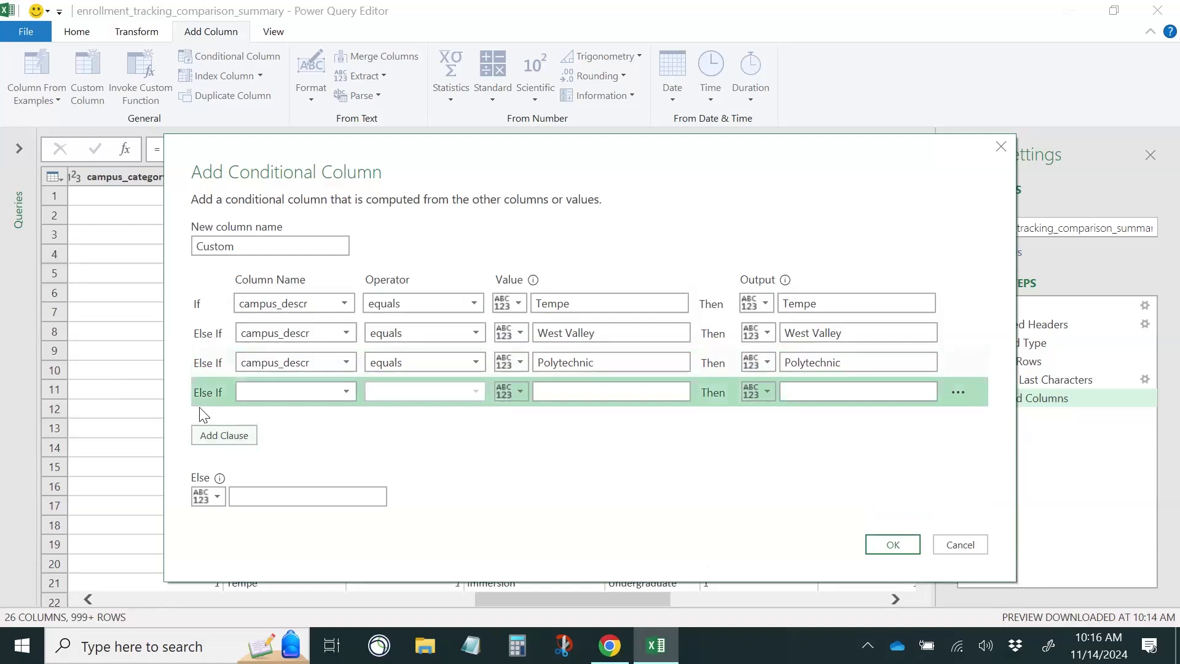
pyautogui.click(342, 394)
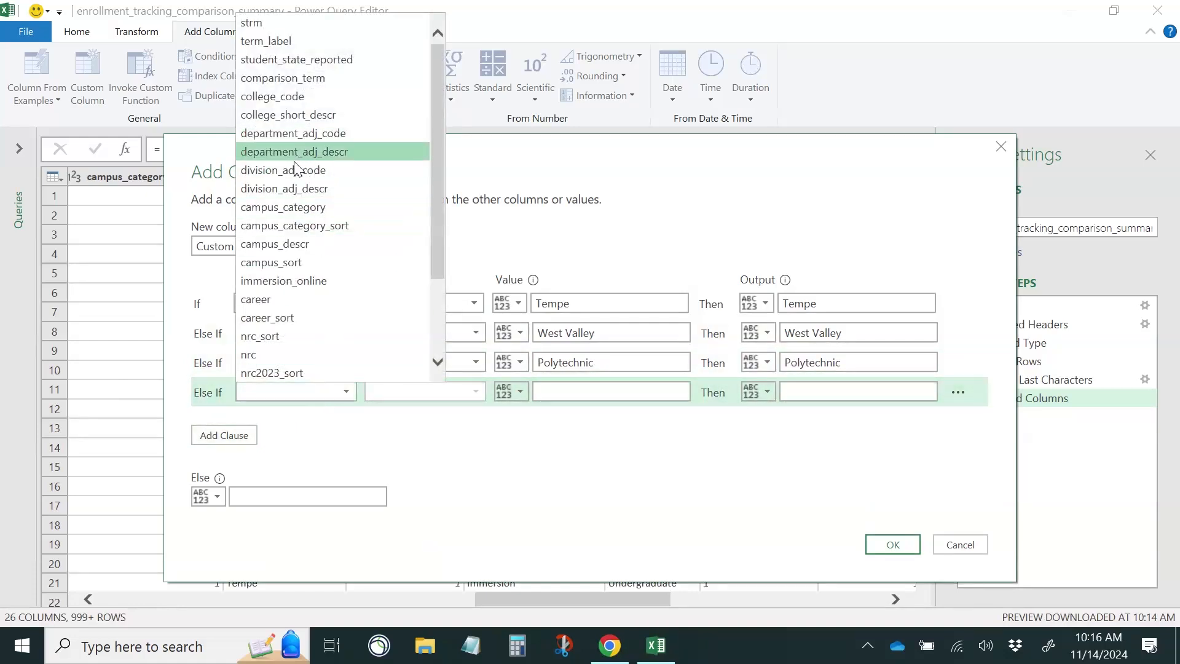
pyautogui.click(319, 245)
pyautogui.click(569, 393)
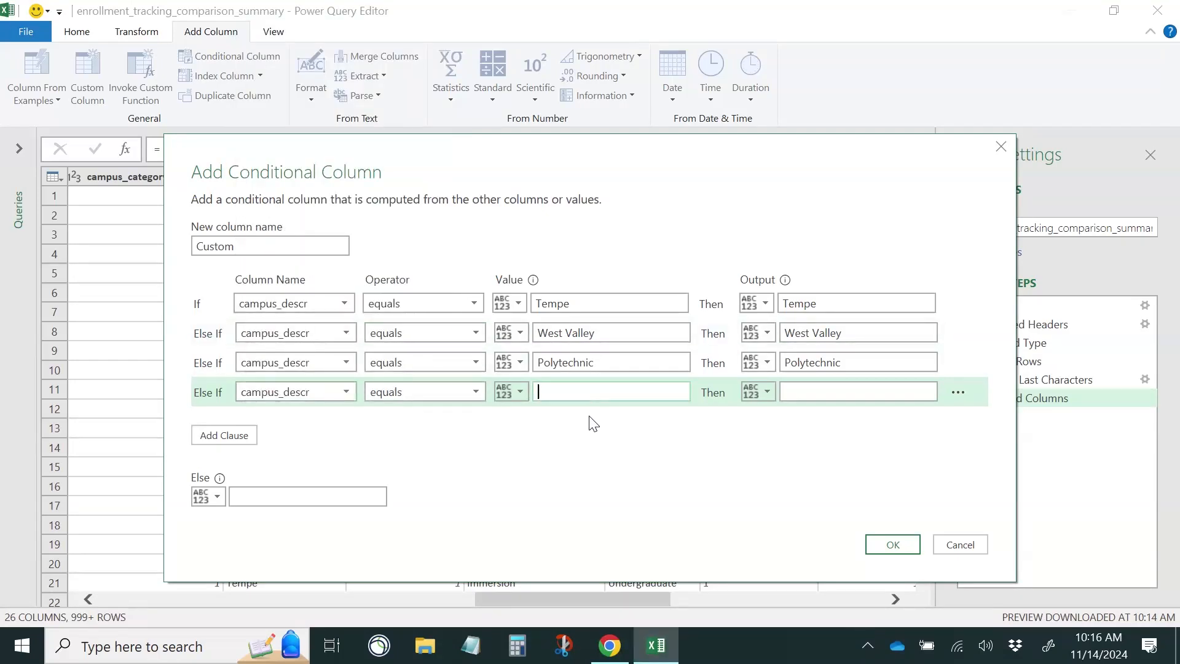
pyautogui.write('Downtown Phoenix')
pyautogui.moveTo(656, 393); pyautogui.dragTo(494, 393)
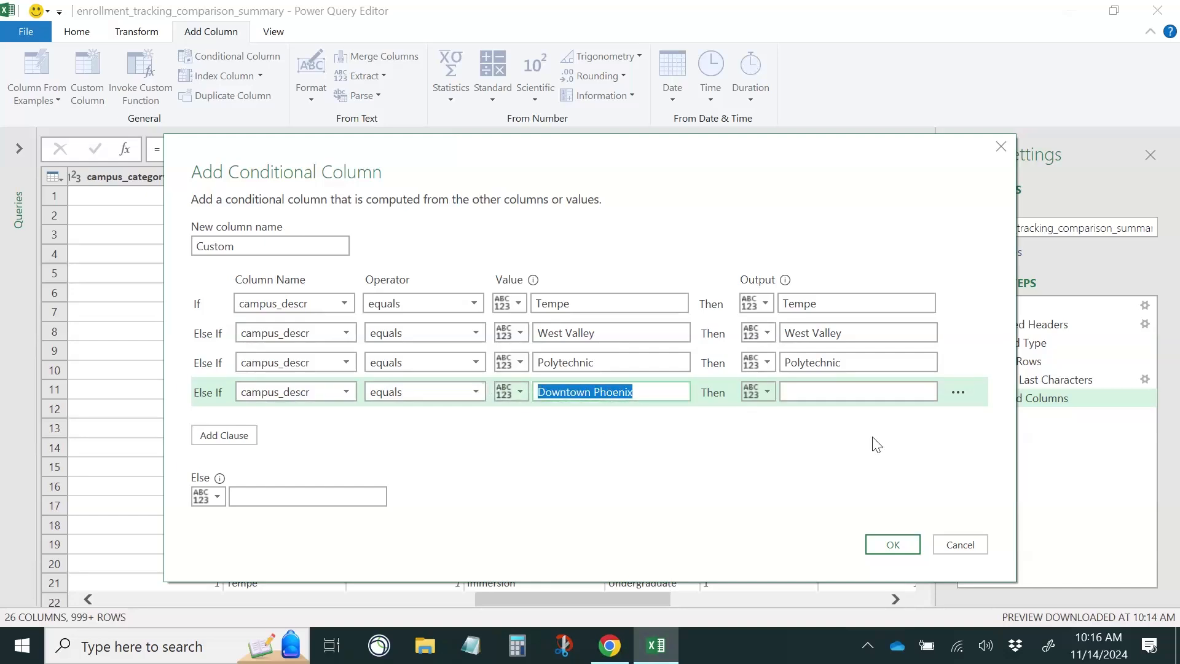
pyautogui.click(802, 395)
pyautogui.hotkey('ctrl', 'v')
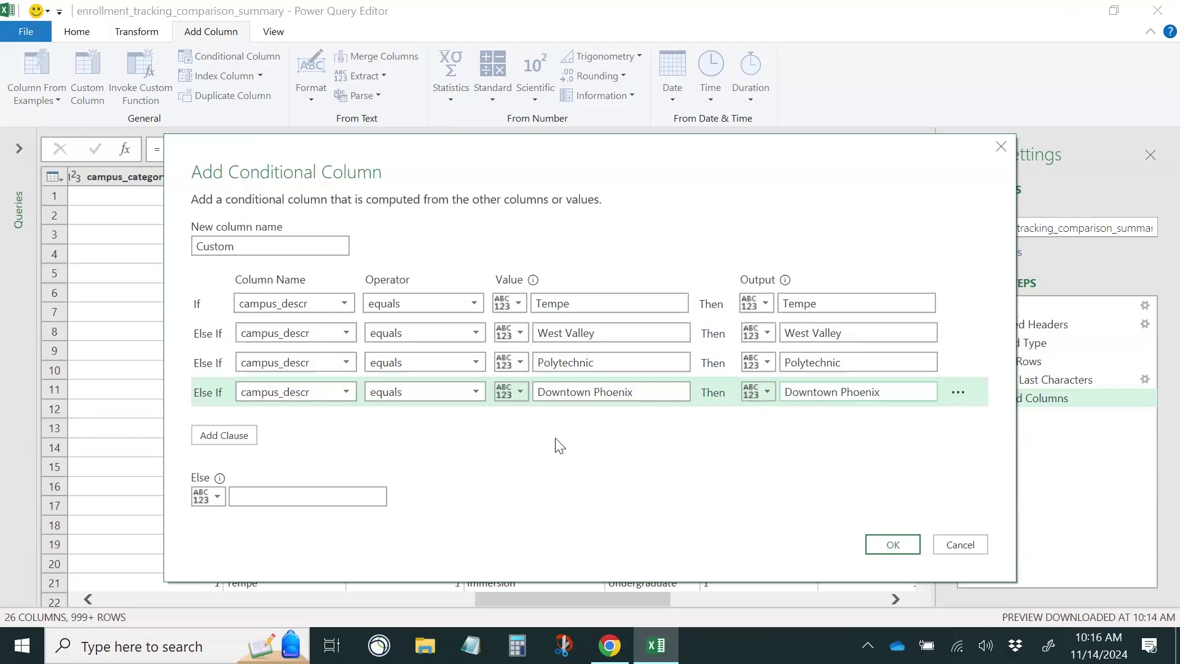
# Step: Add an else-if clause to the conditional column that outputs Digital Immersion if campus_descr equals Online
pyautogui.click(248, 437)
pyautogui.click(348, 420)
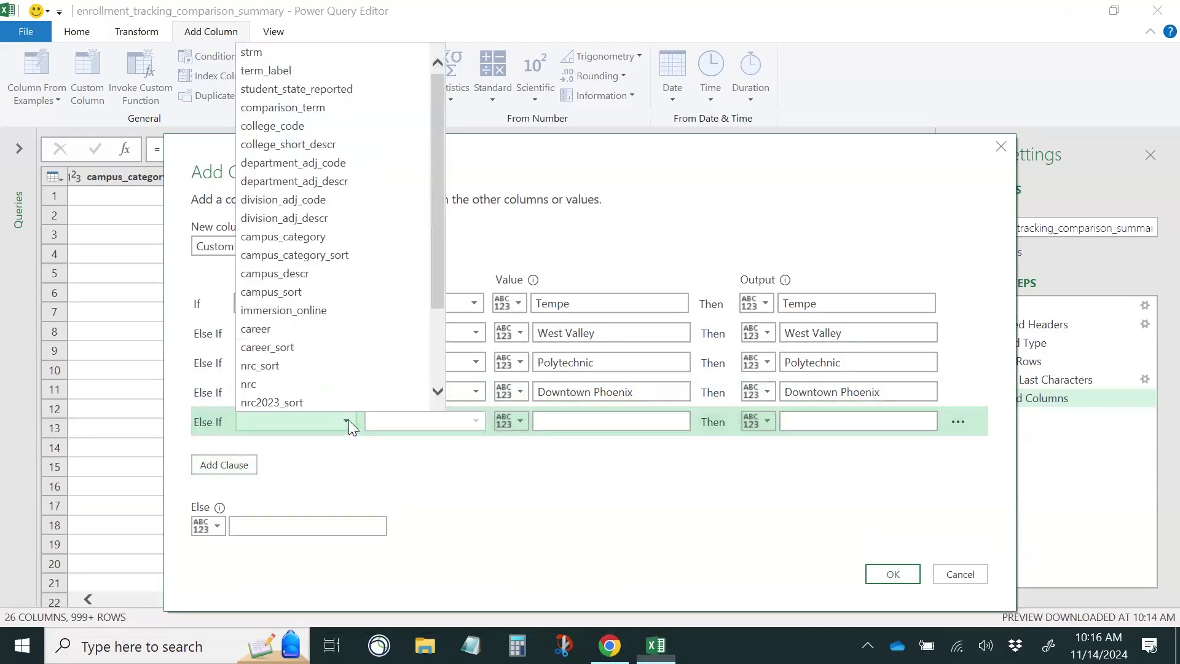
pyautogui.click(349, 270)
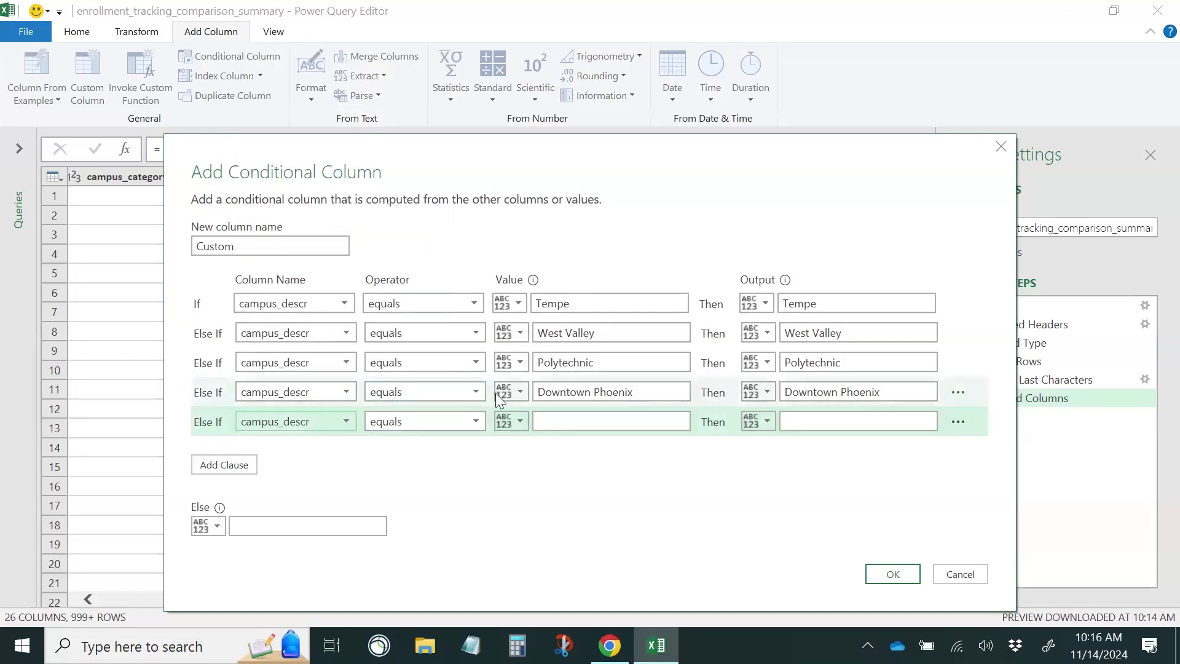
pyautogui.click(545, 421)
pyautogui.write('Online')
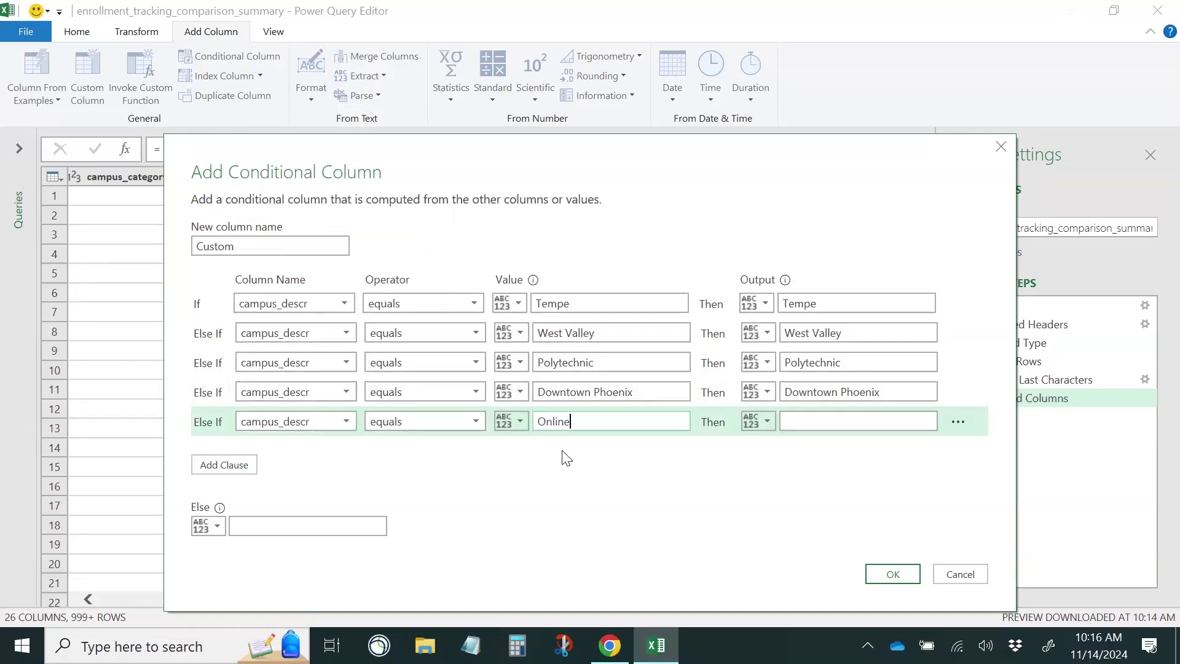
pyautogui.click(821, 422)
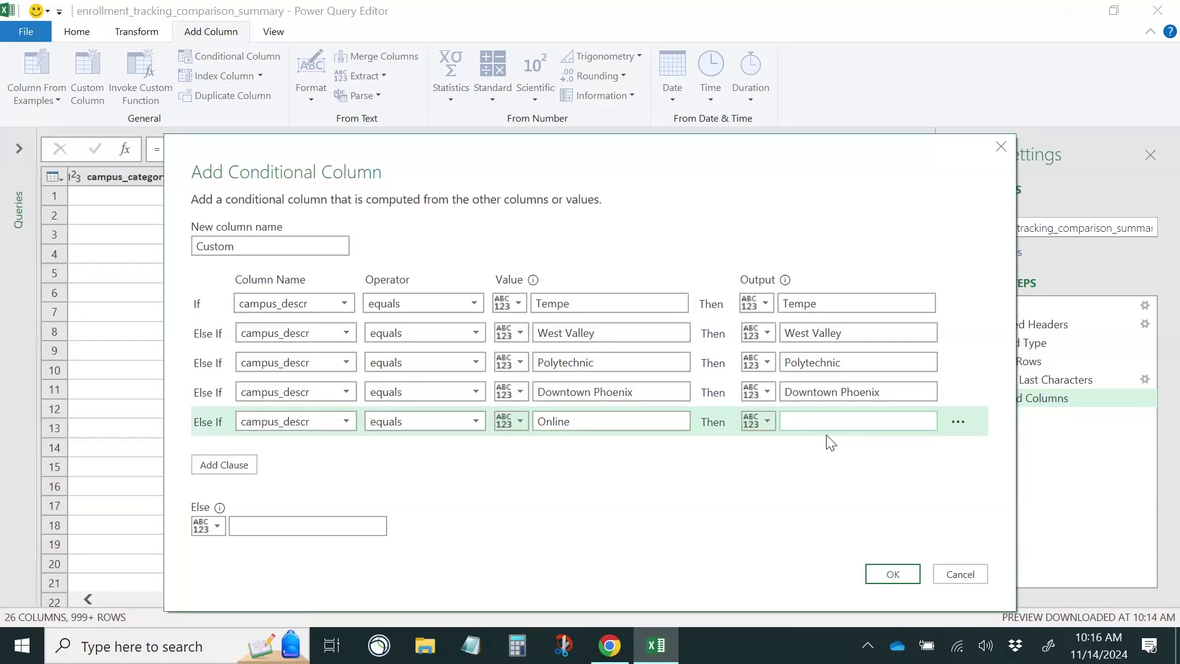
pyautogui.write('Digital Immers')
pyautogui.write('on')
pyautogui.press('BackSpace')
pyautogui.press('BackSpace')
pyautogui.press('BackSpace')
pyautogui.press('BackSpace')
pyautogui.press('BackSpace')
pyautogui.write('rsion')
# Step: Set the conditional column's else output to "Other Loactions" and name the new column CampusGroup
pyautogui.click(279, 526)
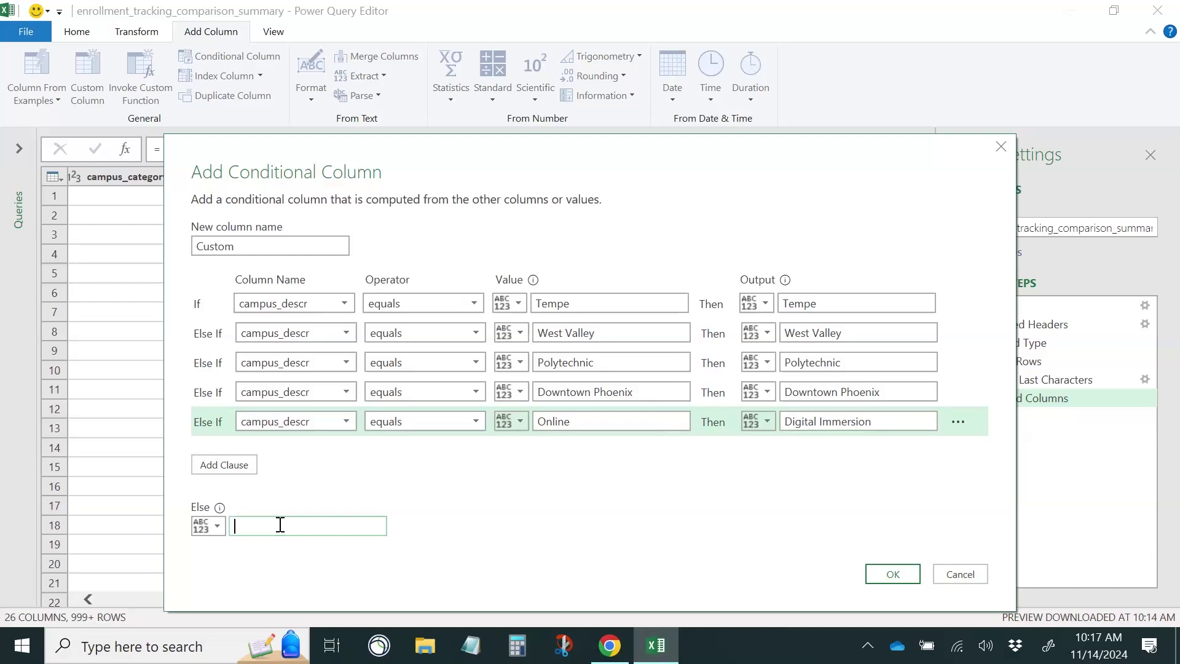
pyautogui.write('Other Loactions')
pyautogui.moveTo(292, 246); pyautogui.dragTo(117, 251)
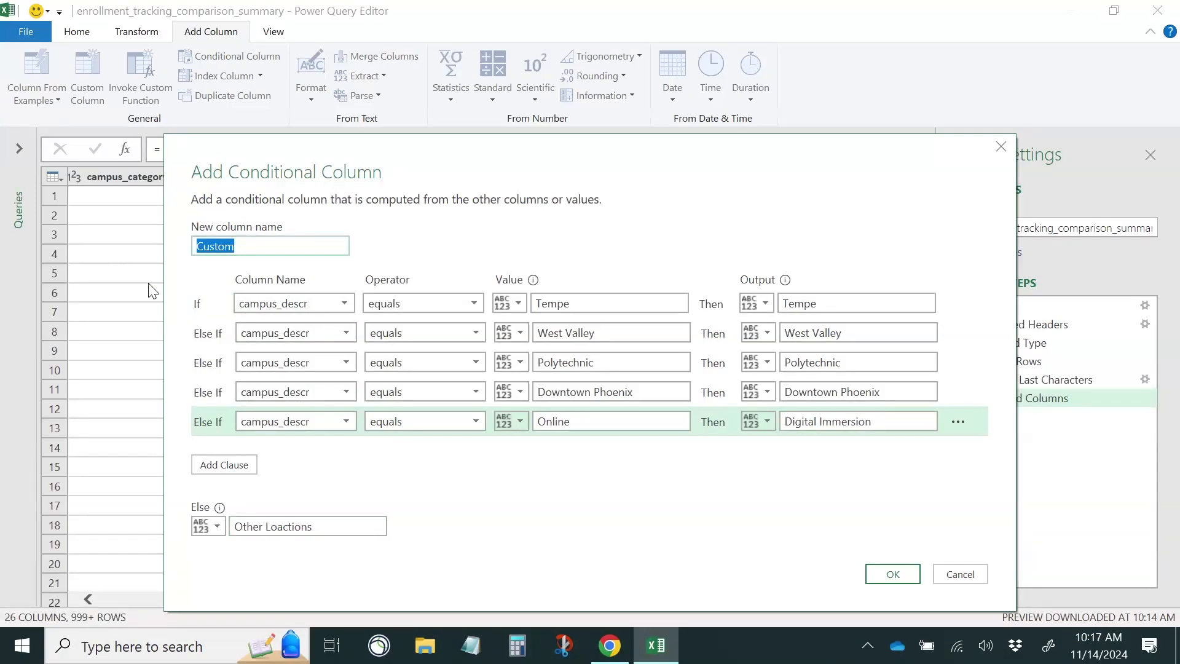
pyautogui.write('Camp')
pyautogui.write('us Group')
pyautogui.press('BackSpace')
pyautogui.press('BackSpace')
pyautogui.press('BackSpace')
pyautogui.press('BackSpace')
pyautogui.press('BackSpace')
pyautogui.press('BackSpace')
pyautogui.write('Group')
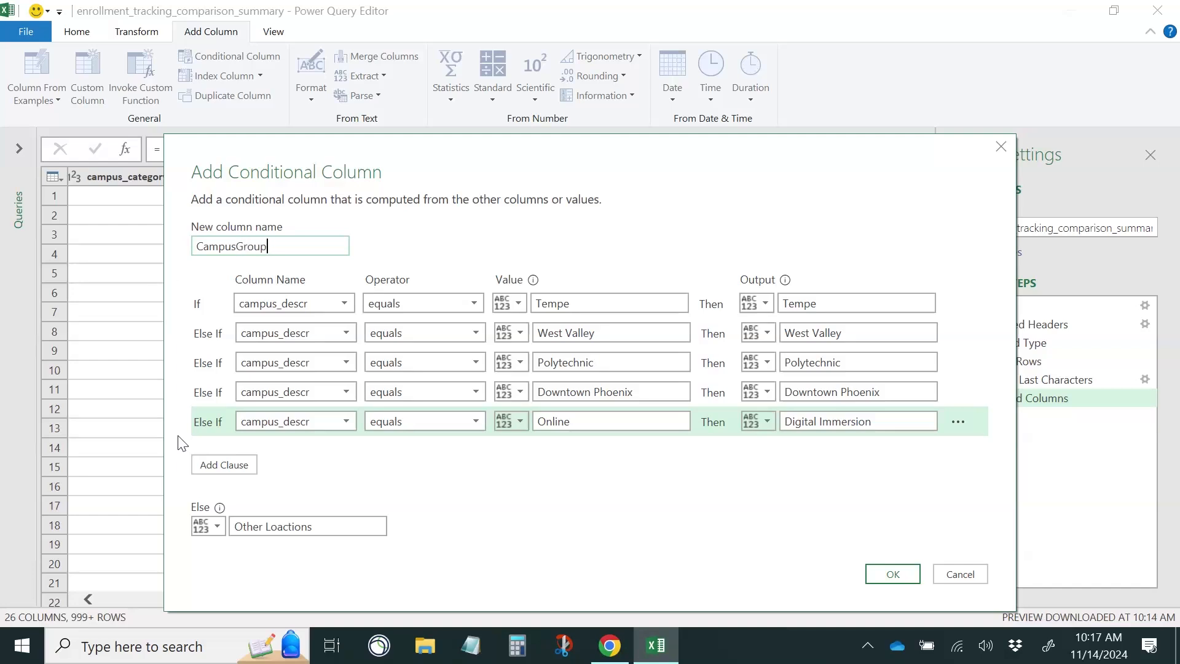
# Step: Correct the else output to "Other Locations" and create the conditional column
pyautogui.click(332, 529)
pyautogui.press('BackSpace')
pyautogui.press('BackSpace')
pyautogui.press('BackSpace')
pyautogui.press('BackSpace')
pyautogui.press('BackSpace')
pyautogui.press('BackSpace')
pyautogui.press('BackSpace')
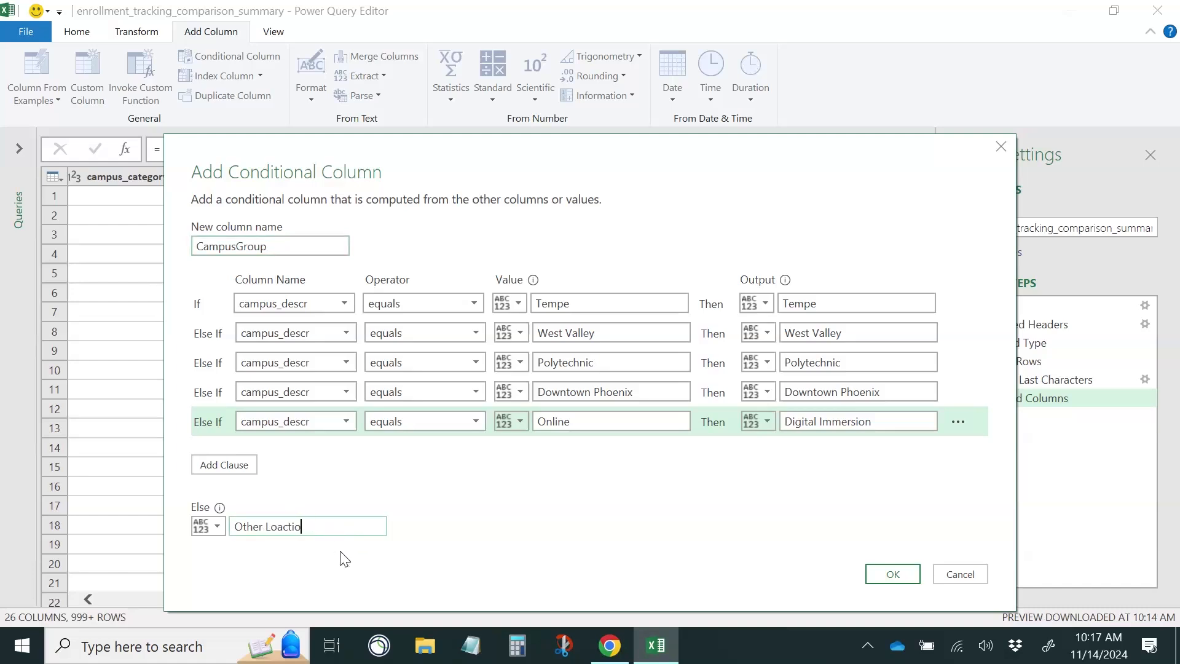
pyautogui.write('cations')
pyautogui.click(898, 574)
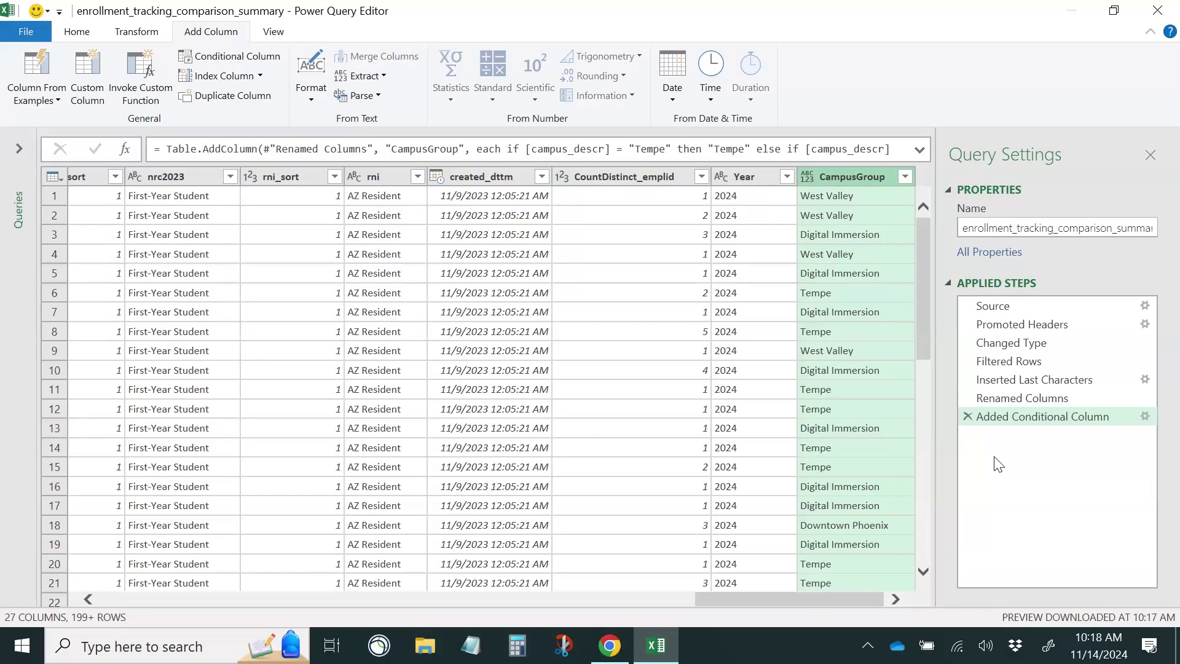
# Step: Start a custom column named VLookup and insert the Year column as the first part of its formula
pyautogui.click(87, 83)
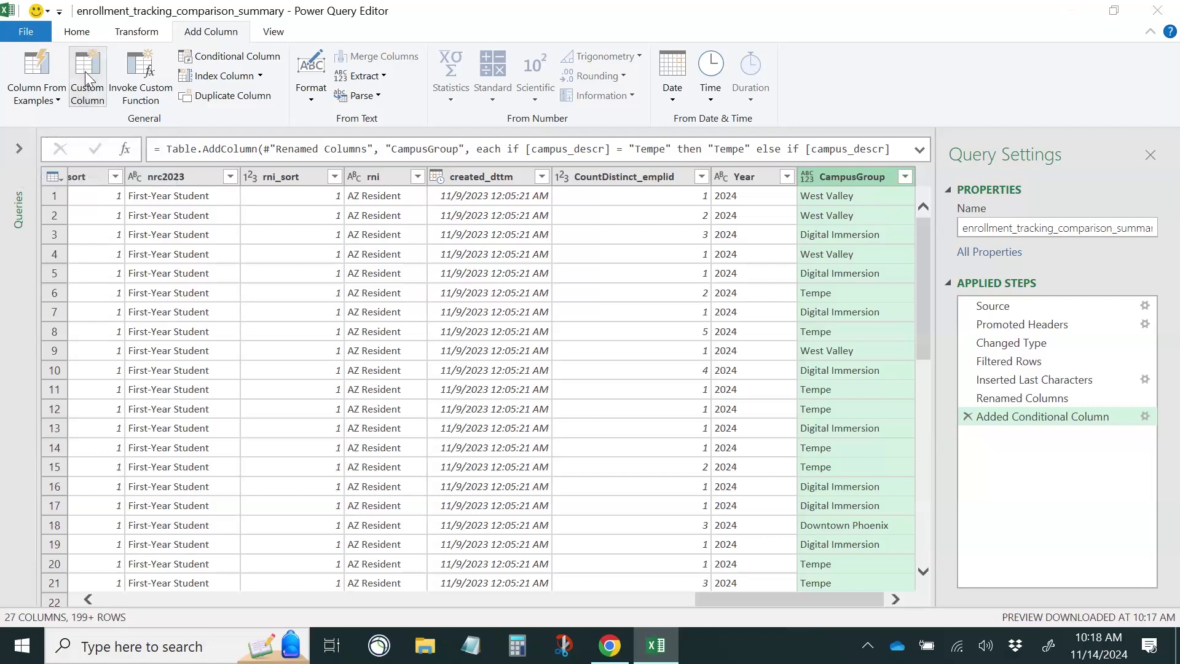
pyautogui.doubleClick(374, 222)
pyautogui.write('V')
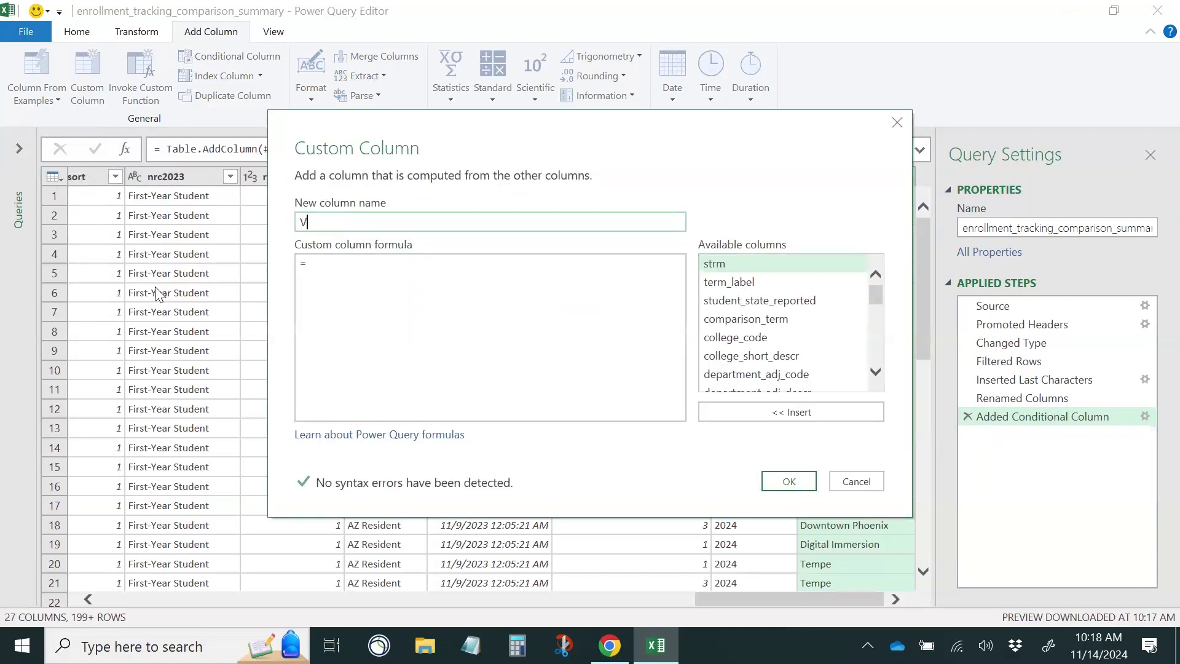
pyautogui.write('Lookup')
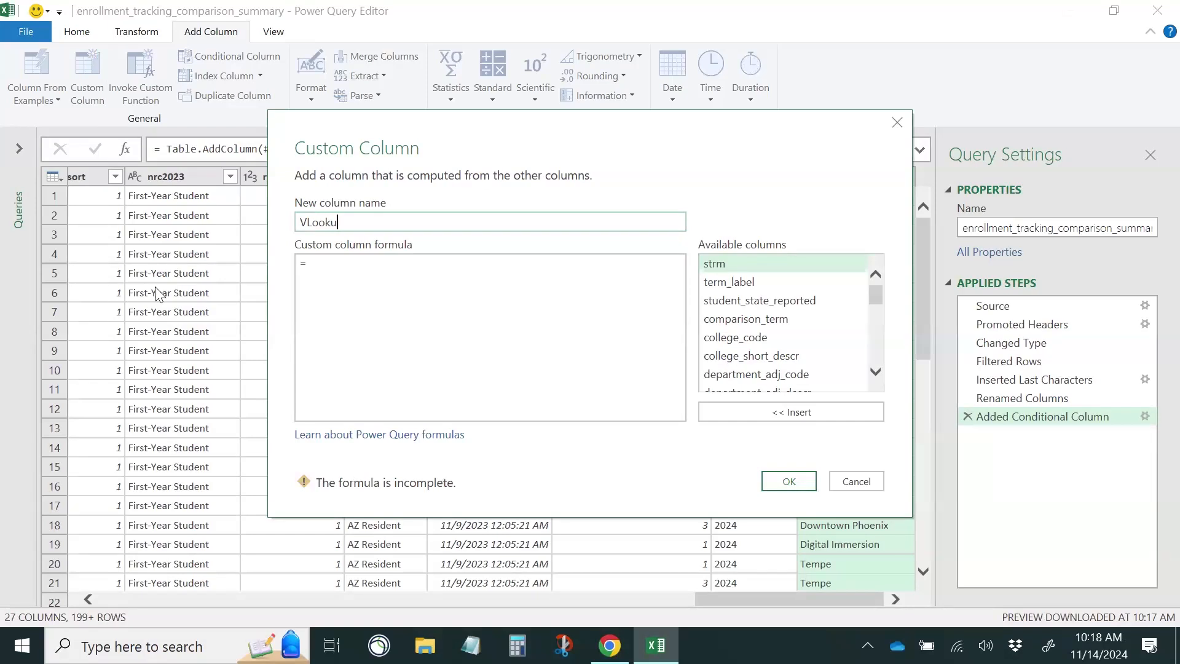
pyautogui.click(331, 267)
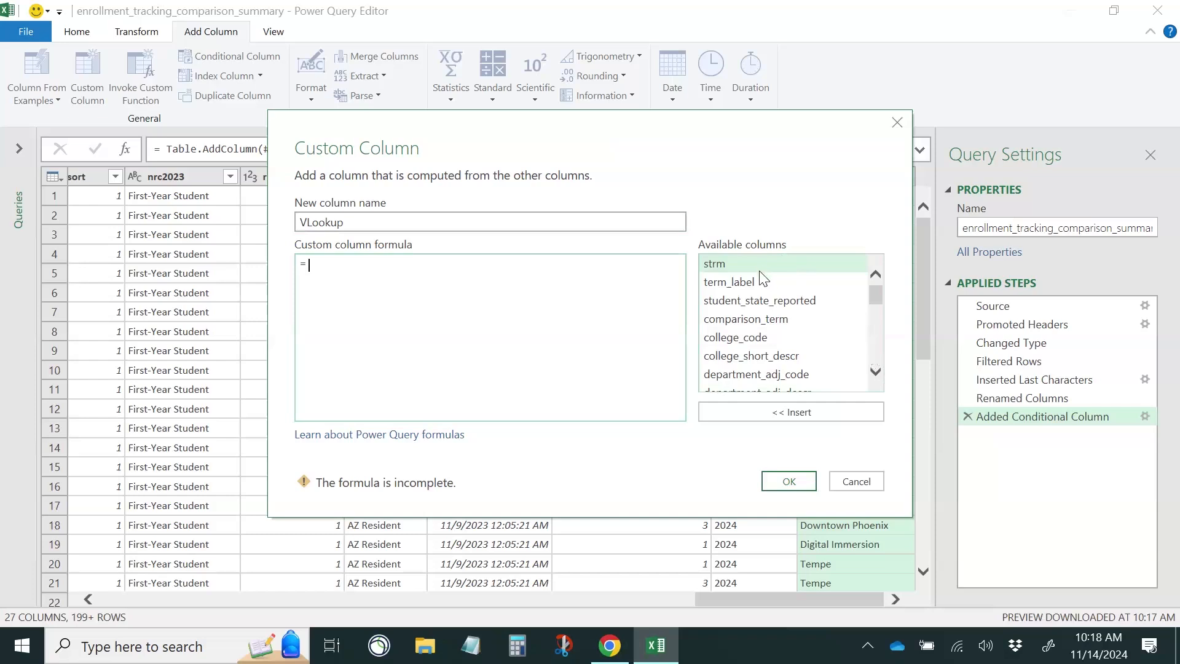
pyautogui.moveTo(879, 297); pyautogui.dragTo(876, 352)
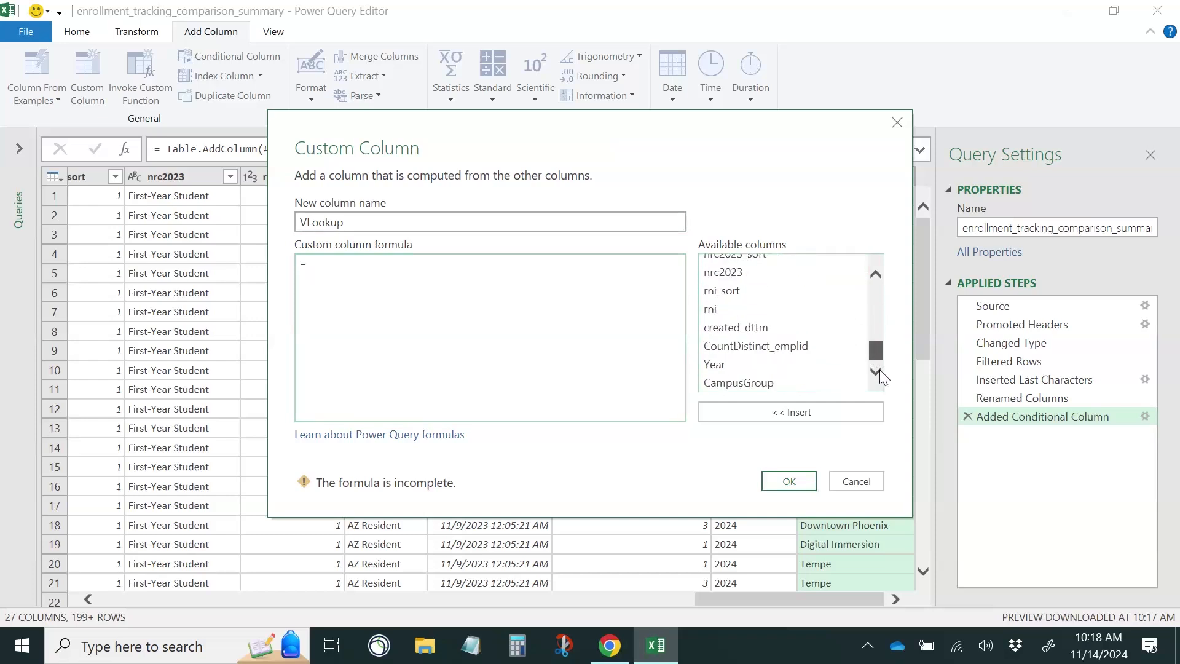
pyautogui.click(798, 418)
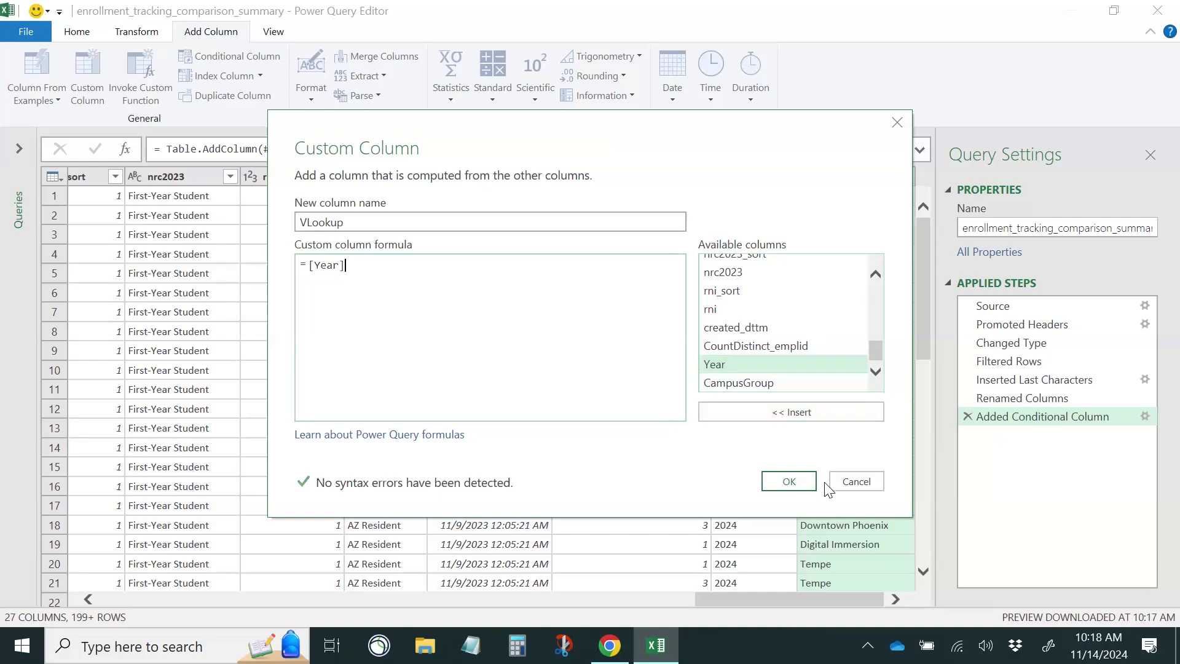
# Step: Concatenate the CampusGroup column to the VLookup formula with an ampersand
pyautogui.write('&')
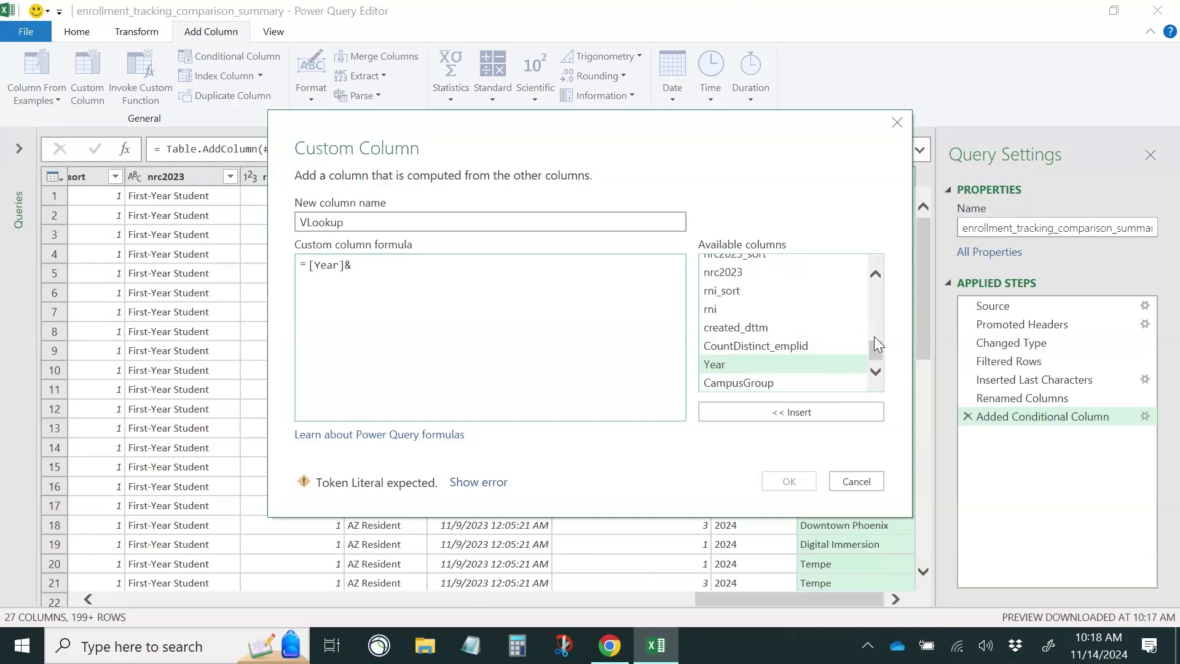
pyautogui.moveTo(876, 348); pyautogui.dragTo(872, 330)
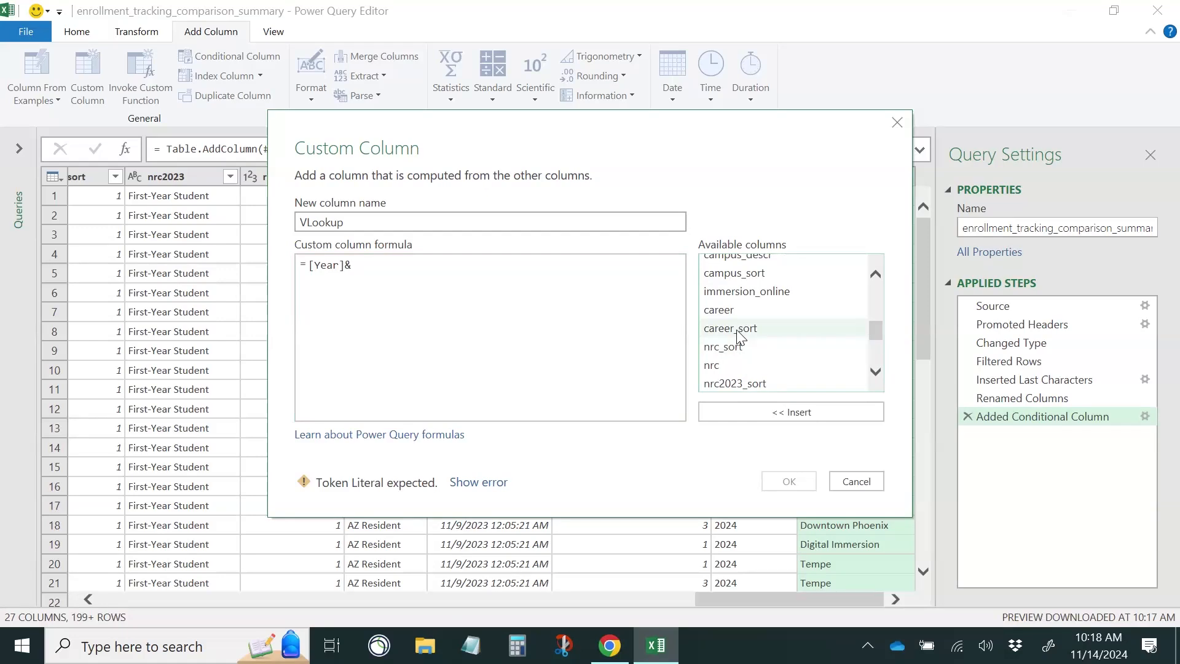
pyautogui.moveTo(866, 332); pyautogui.dragTo(873, 392)
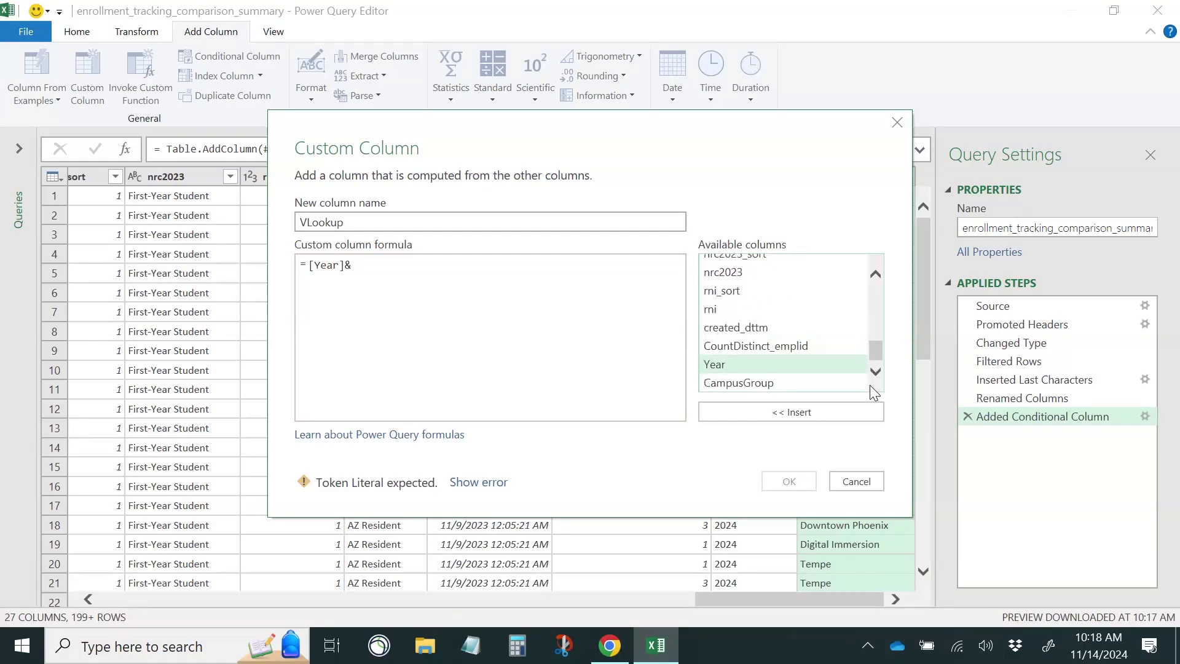
pyautogui.click(761, 382)
pyautogui.click(790, 409)
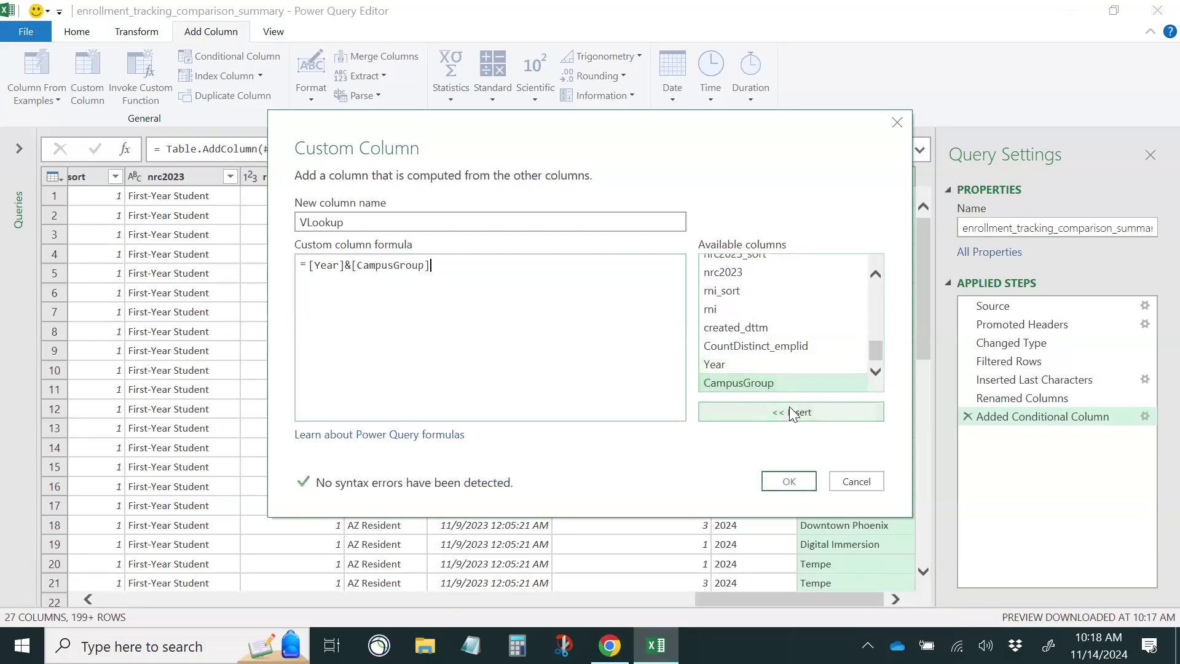
# Step: Concatenate the career_sort column to the end of the VLookup formula with an ampersand
pyautogui.write('&')
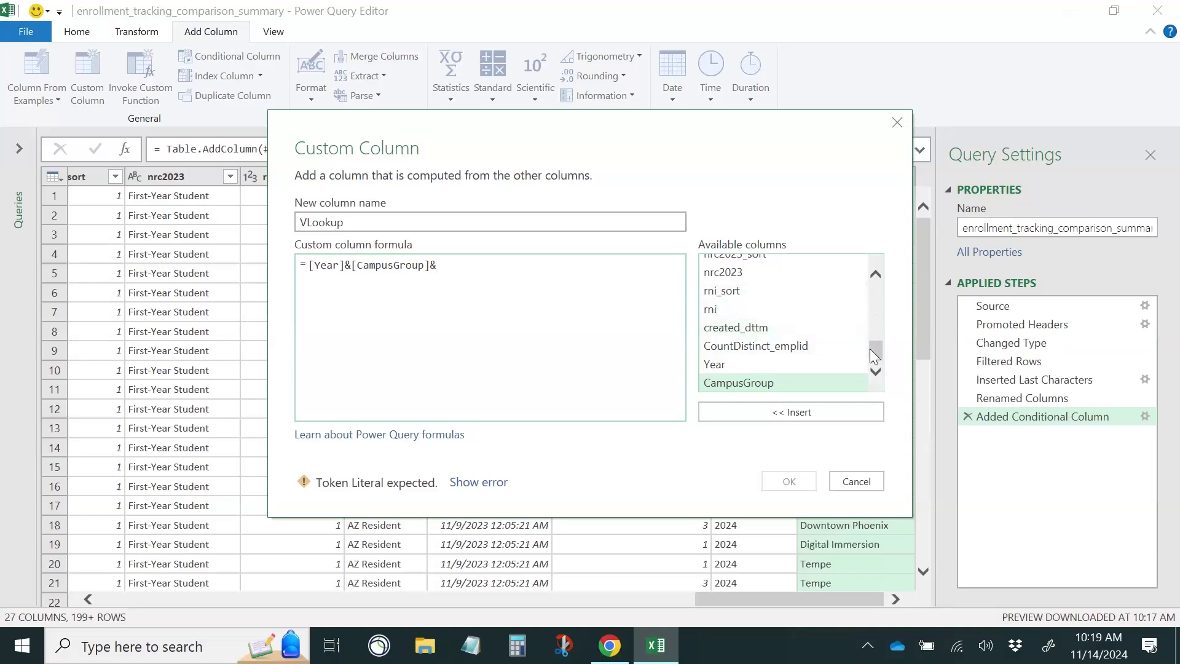
pyautogui.scroll(2, 842, 329)
pyautogui.scroll(4, 830, 320)
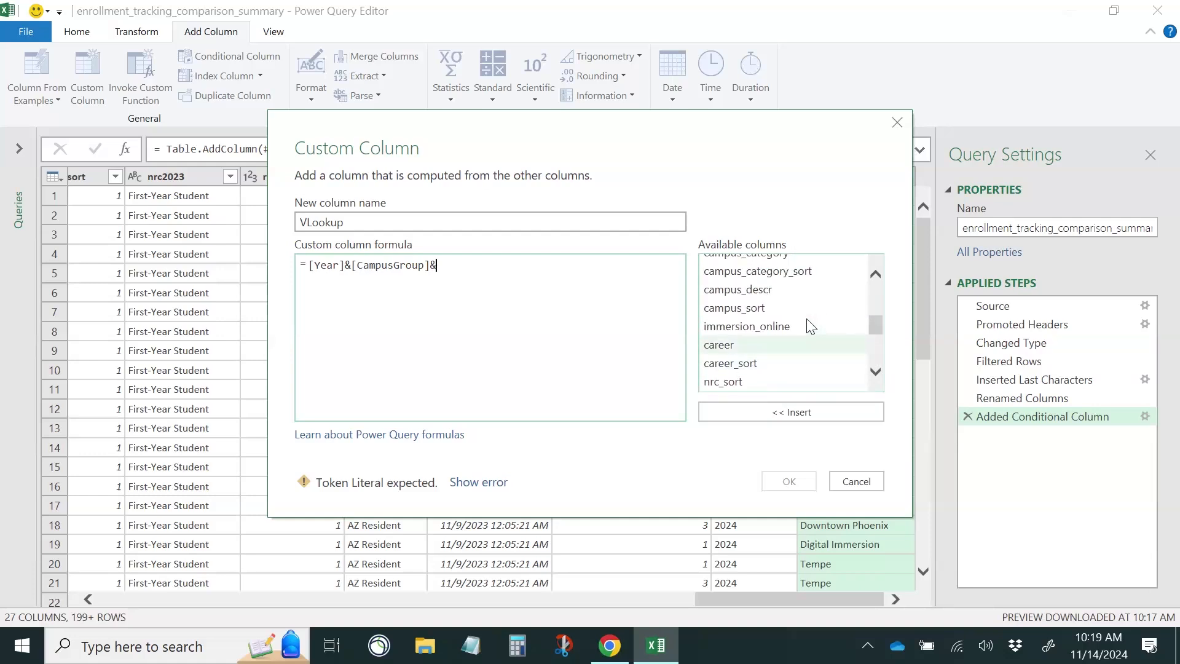
pyautogui.scroll(3, 811, 326)
pyautogui.scroll(-2, 810, 327)
pyautogui.scroll(-1, 810, 326)
pyautogui.click(750, 366)
pyautogui.click(769, 412)
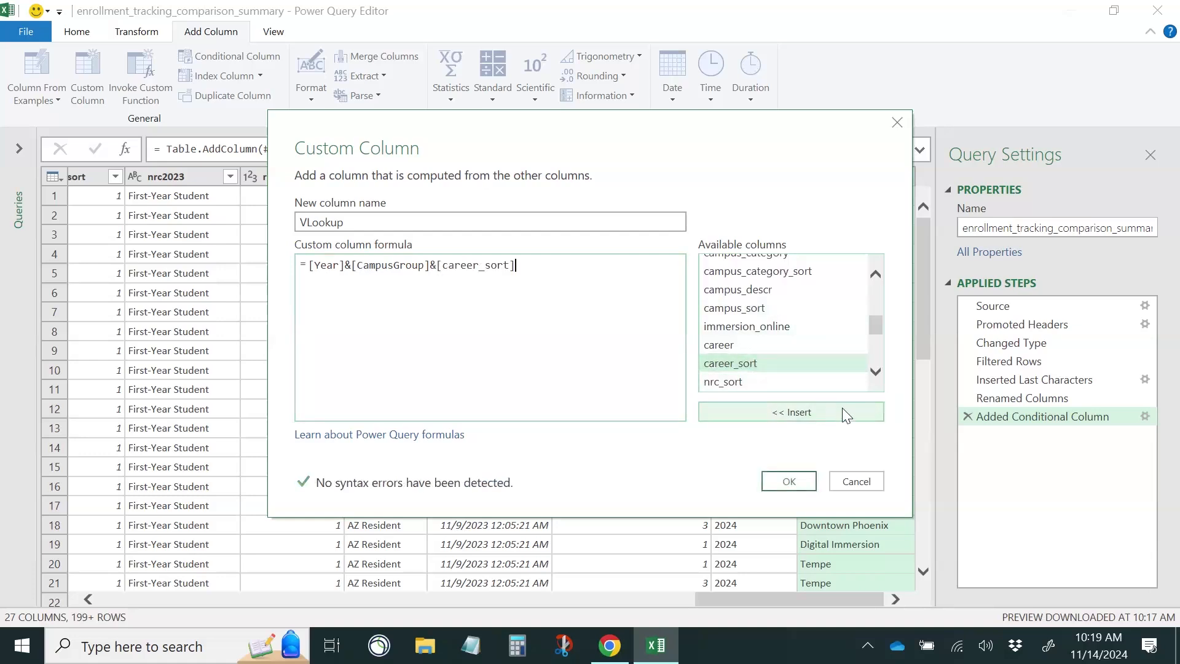
# Step: Concatenate the nrc2023 column to the end of the VLookup formula with an ampersand
pyautogui.write('&')
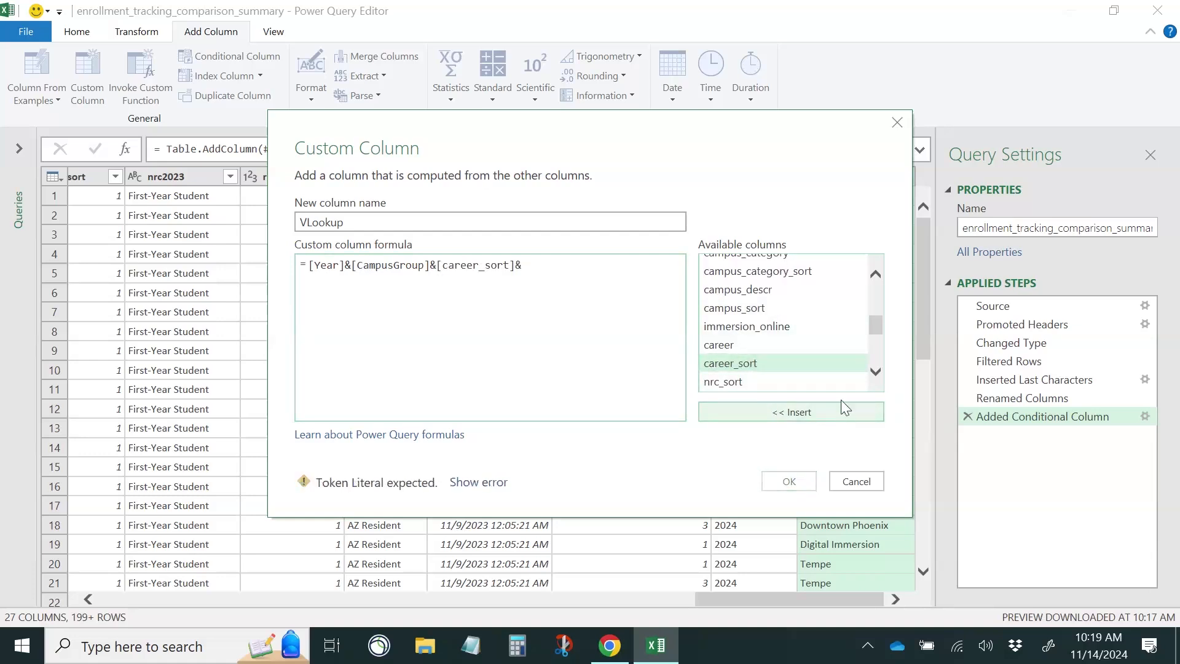
pyautogui.scroll(-5, 833, 325)
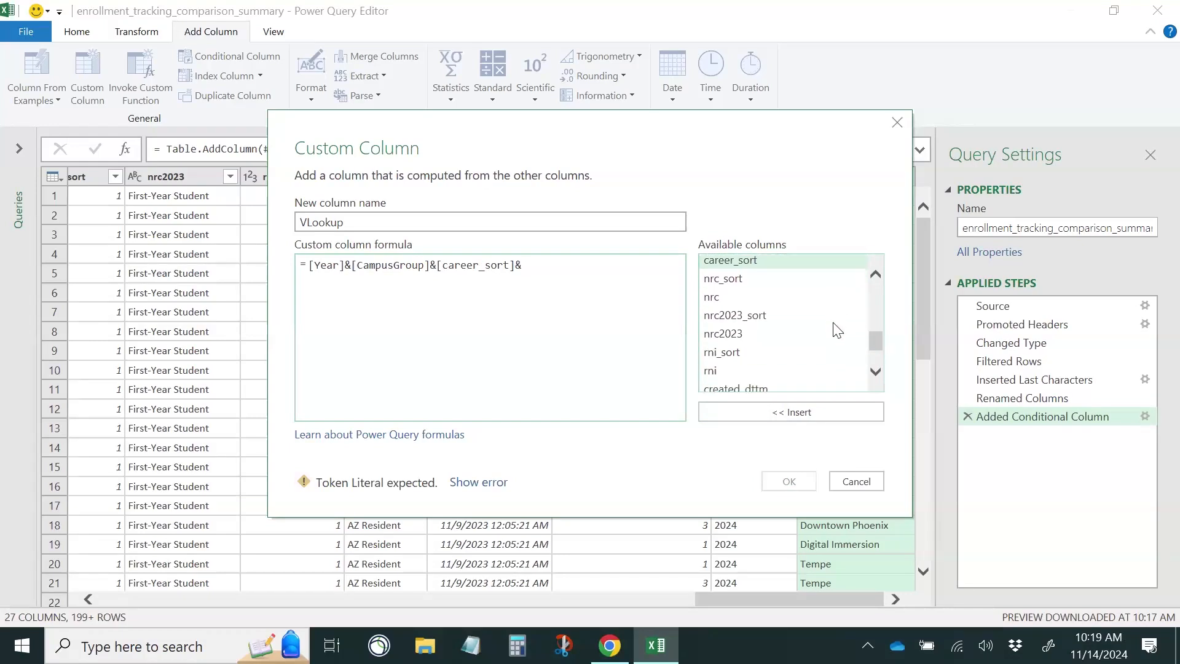
pyautogui.click(738, 337)
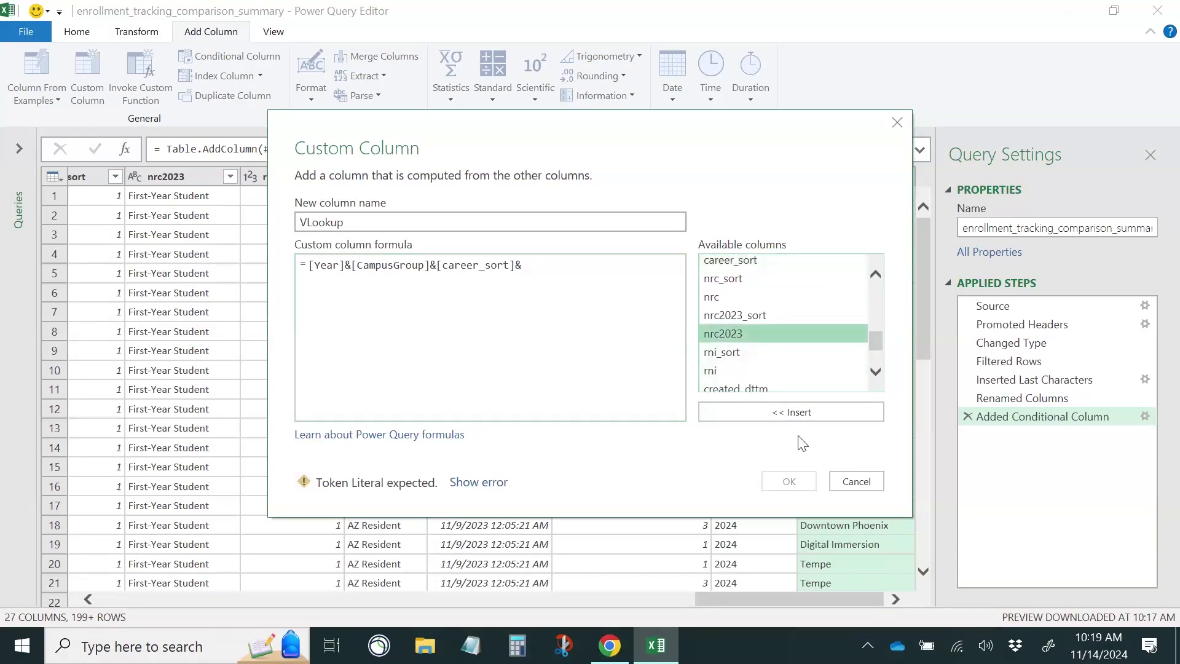
pyautogui.click(777, 413)
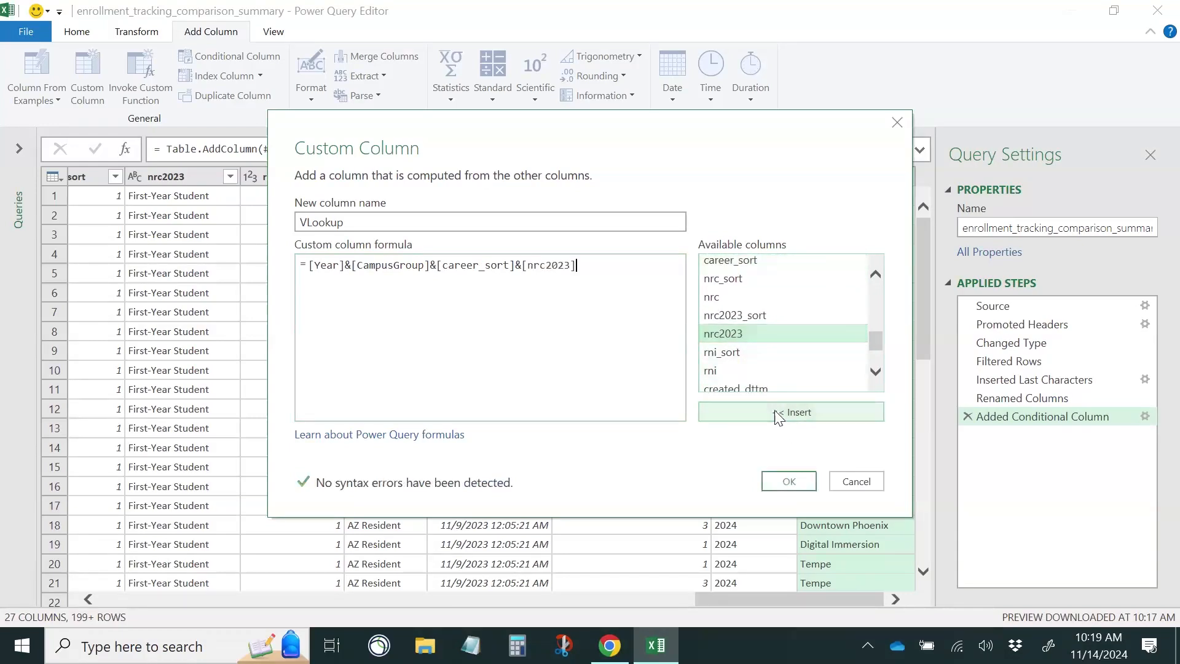
# Step: Concatenate the rni column to the end of the VLookup formula with an ampersand and create the custom column
pyautogui.write('&')
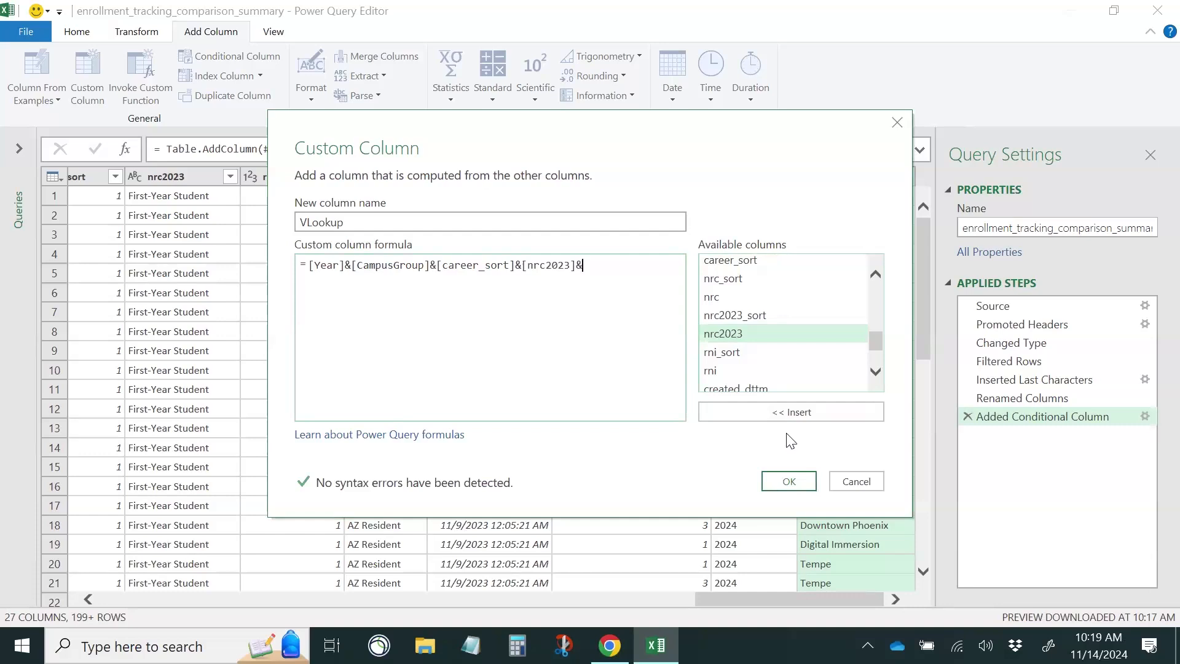
pyautogui.click(741, 371)
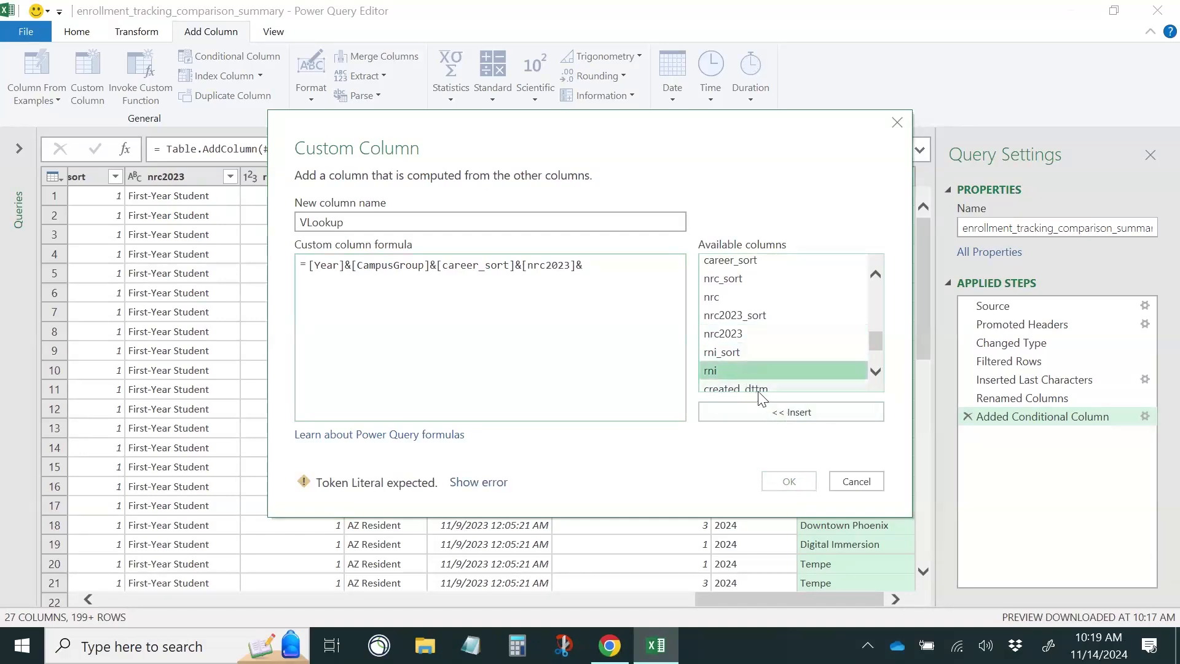
pyautogui.click(769, 413)
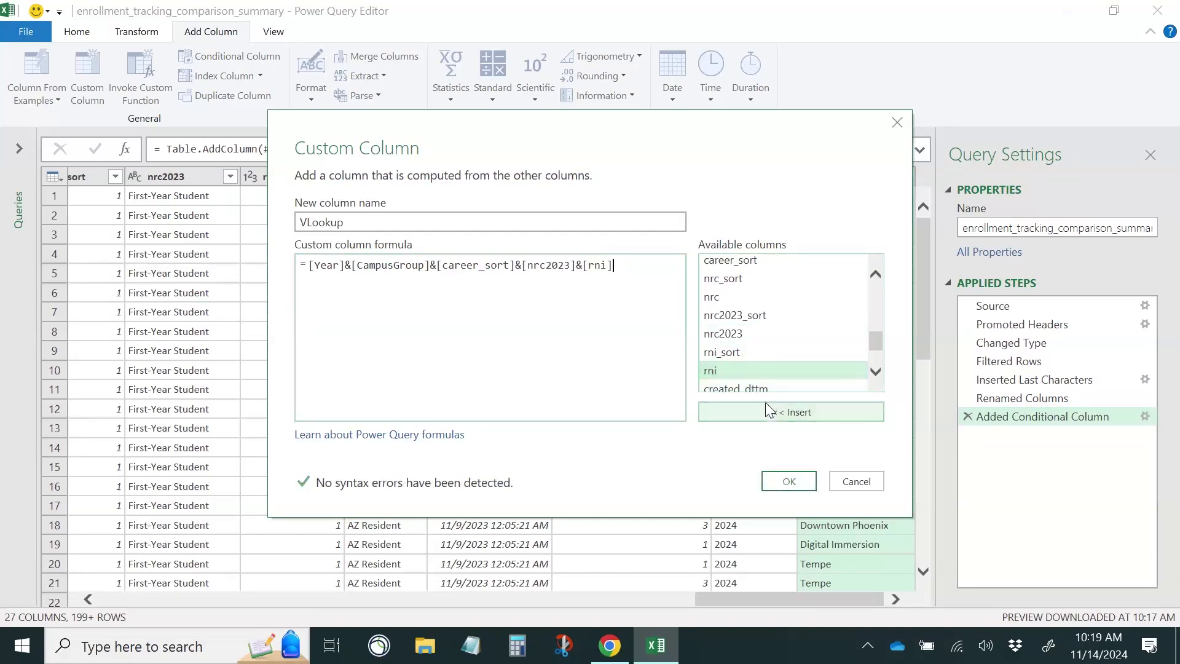
pyautogui.click(787, 484)
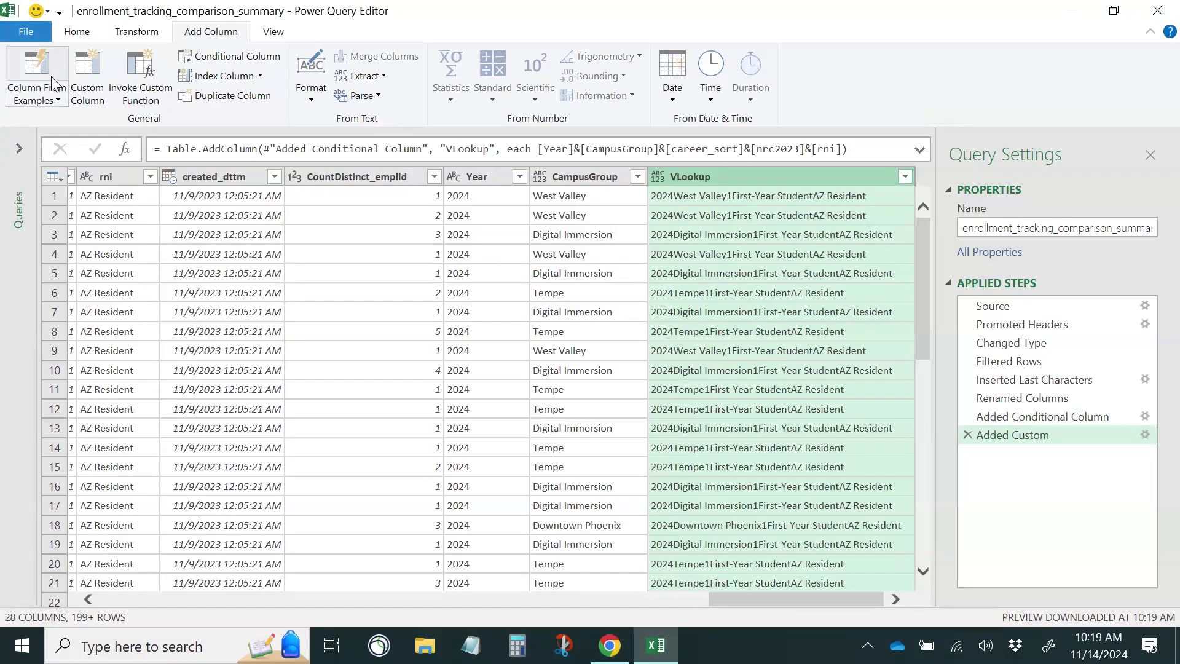
# Step: Load the query as a PivotTable Report on a new worksheet and add the data to the Data Model
pyautogui.click(85, 34)
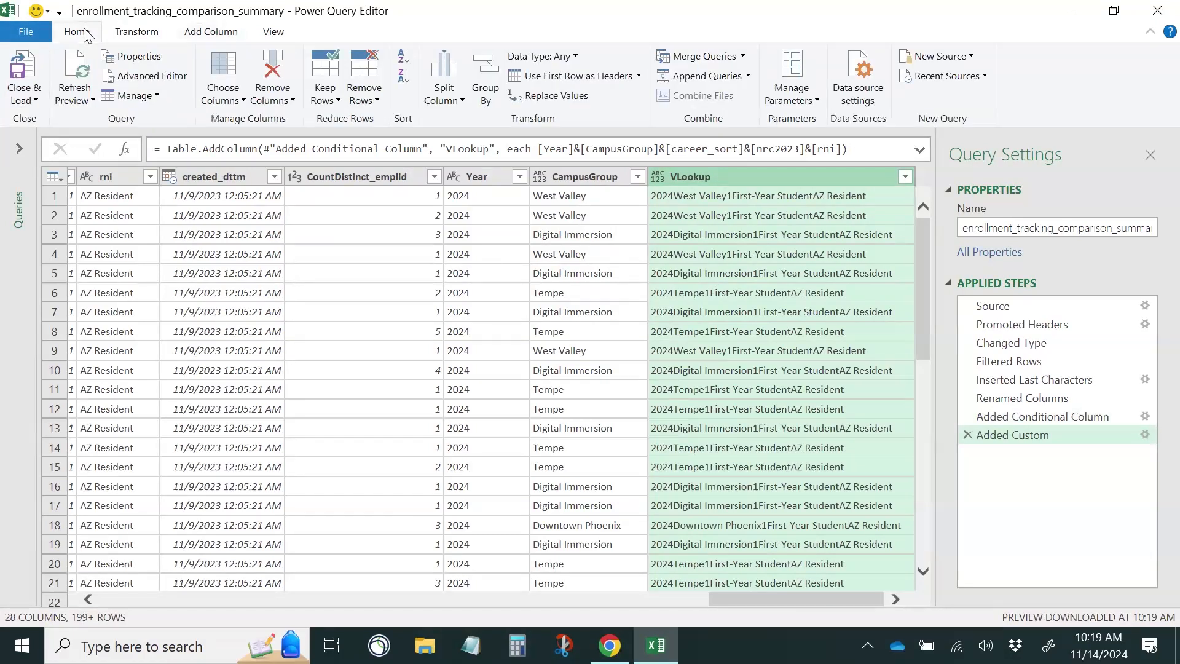
pyautogui.click(37, 101)
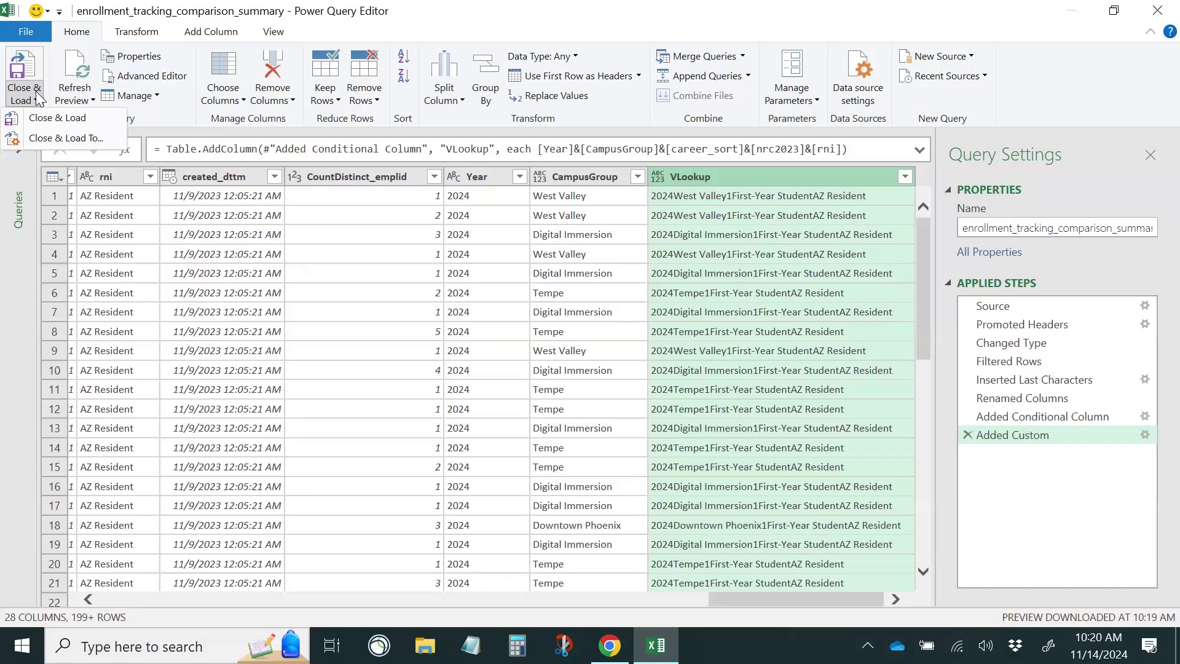
pyautogui.click(60, 139)
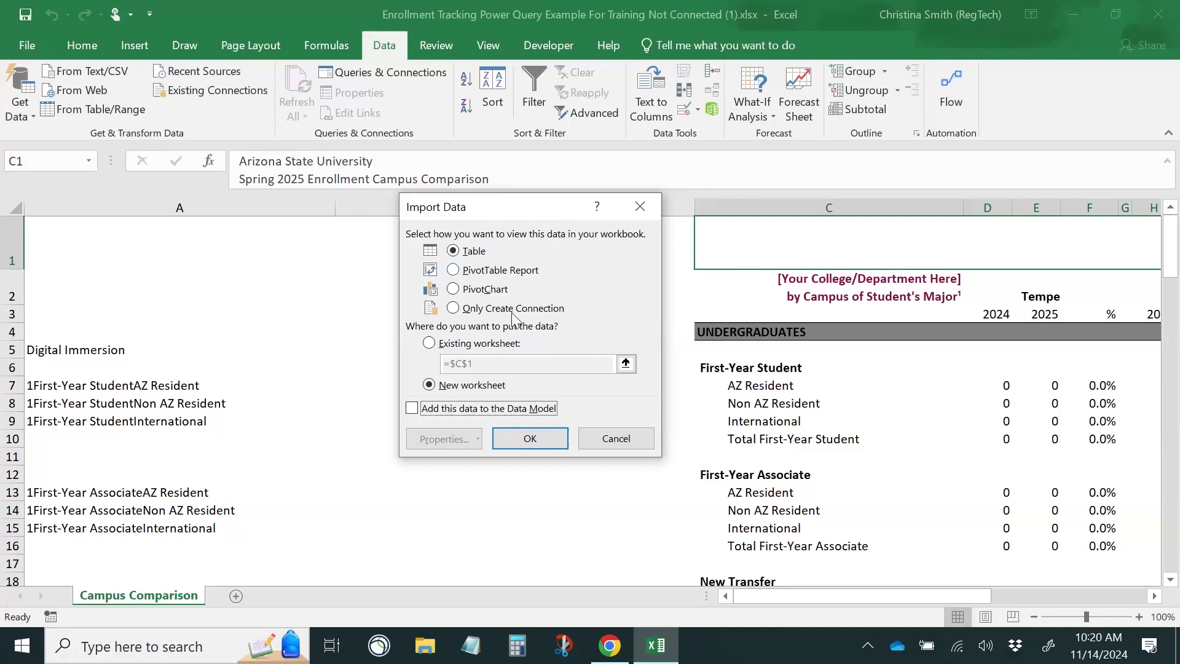
pyautogui.click(455, 271)
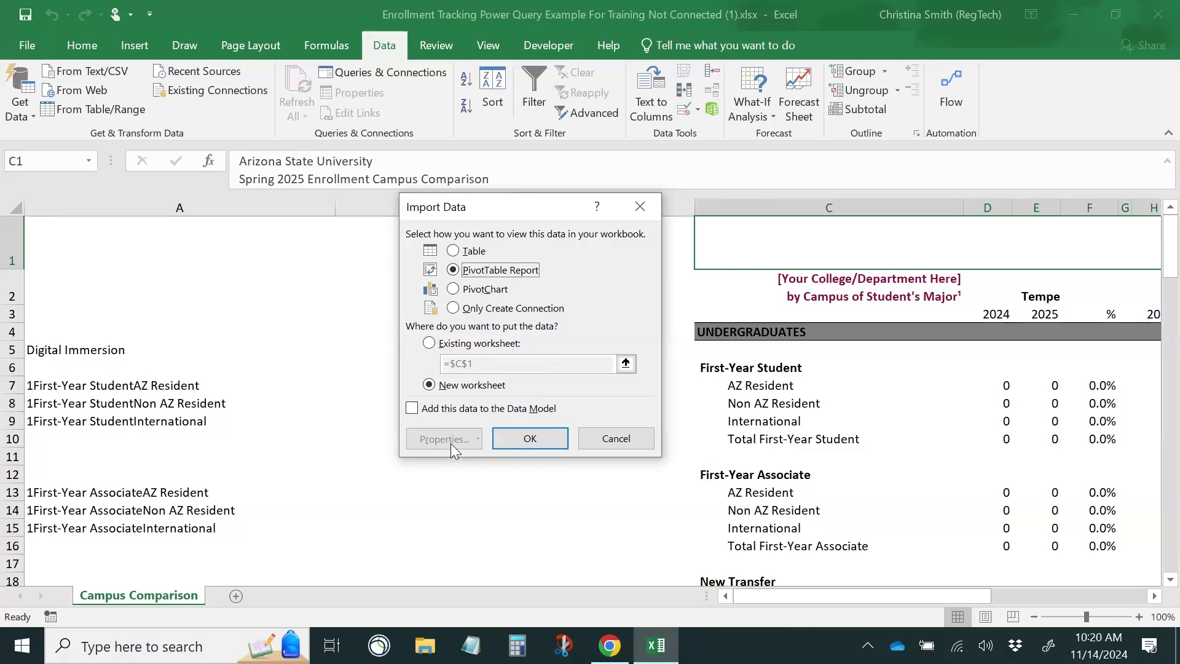
pyautogui.click(412, 409)
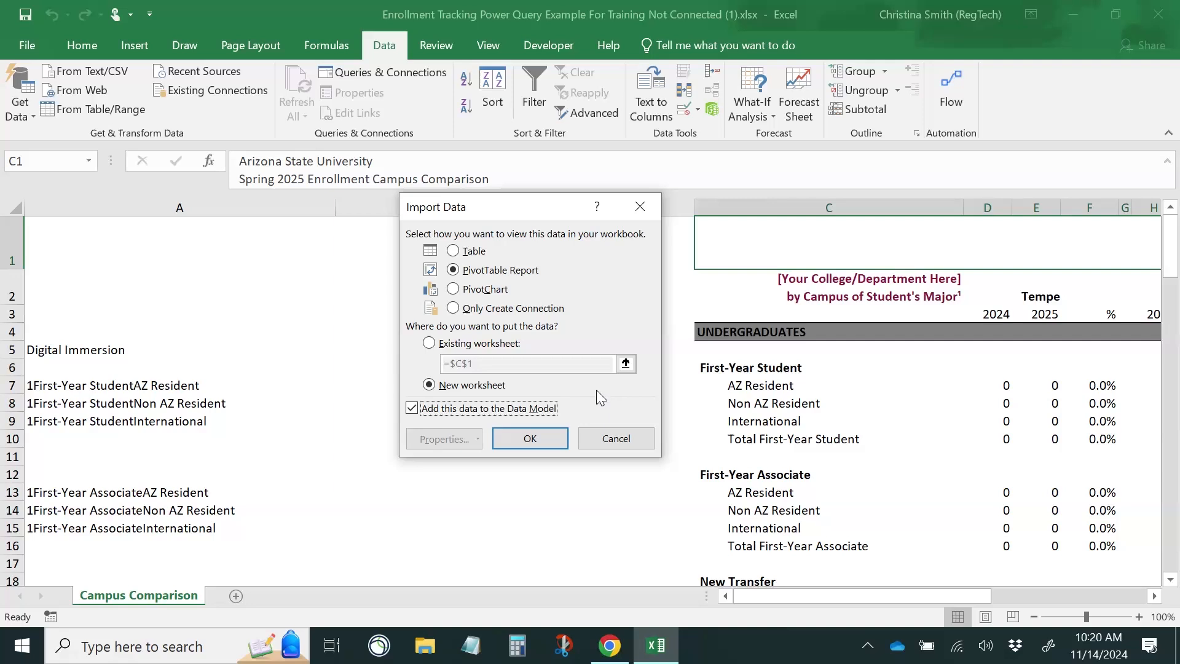
pyautogui.click(544, 438)
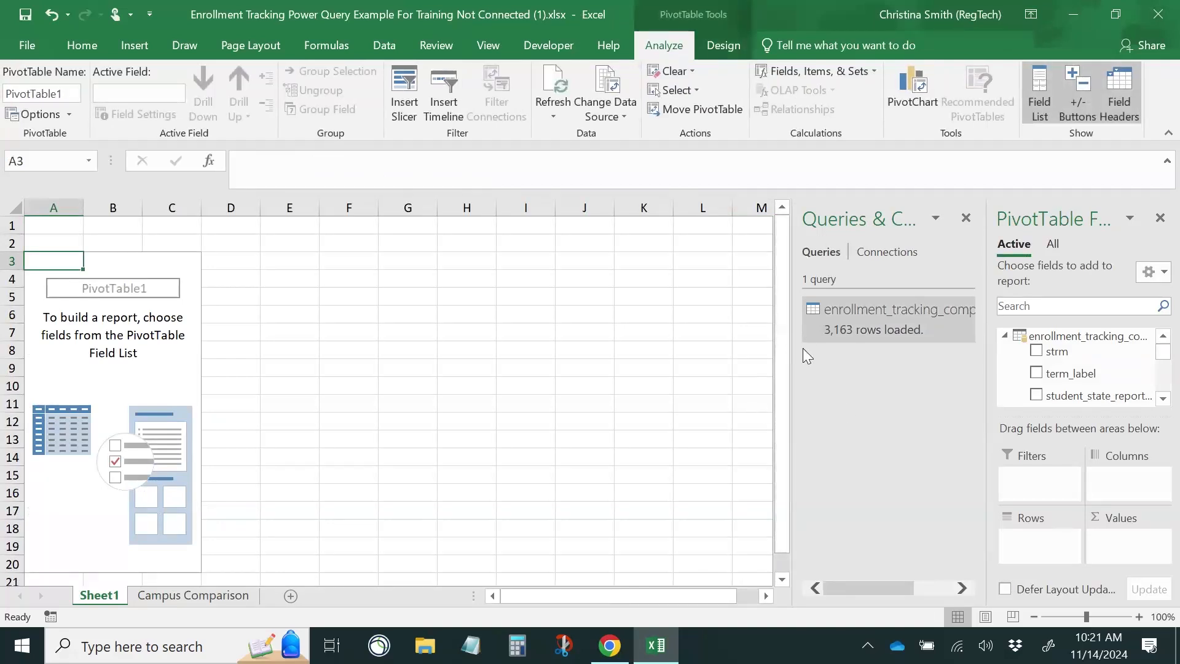
# Step: Close the Queries & Connections pane and widen the PivotTable Fields pane so the full field names fit
pyautogui.moveTo(792, 354); pyautogui.dragTo(721, 356)
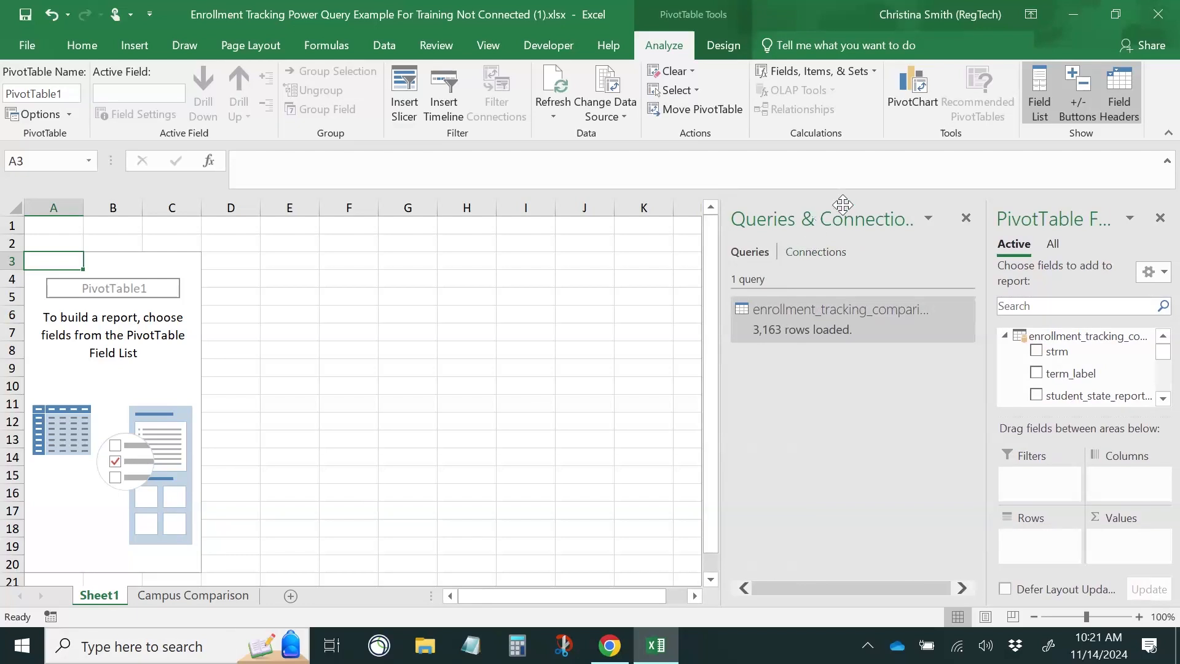
pyautogui.click(966, 219)
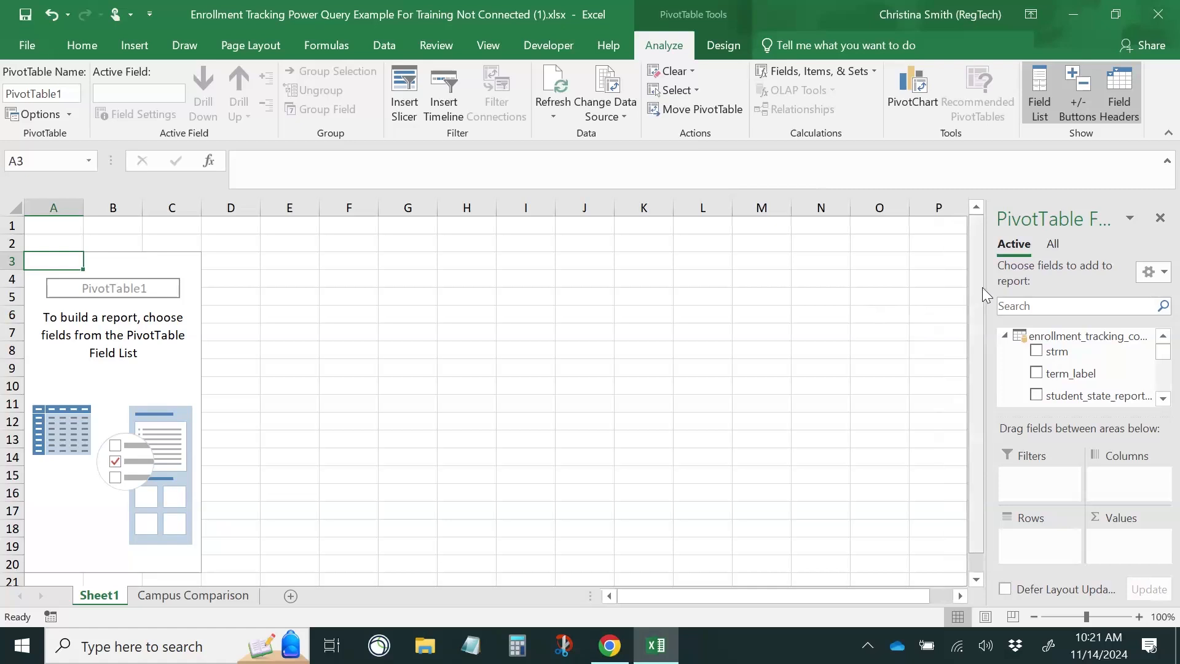
pyautogui.moveTo(985, 287); pyautogui.dragTo(796, 310)
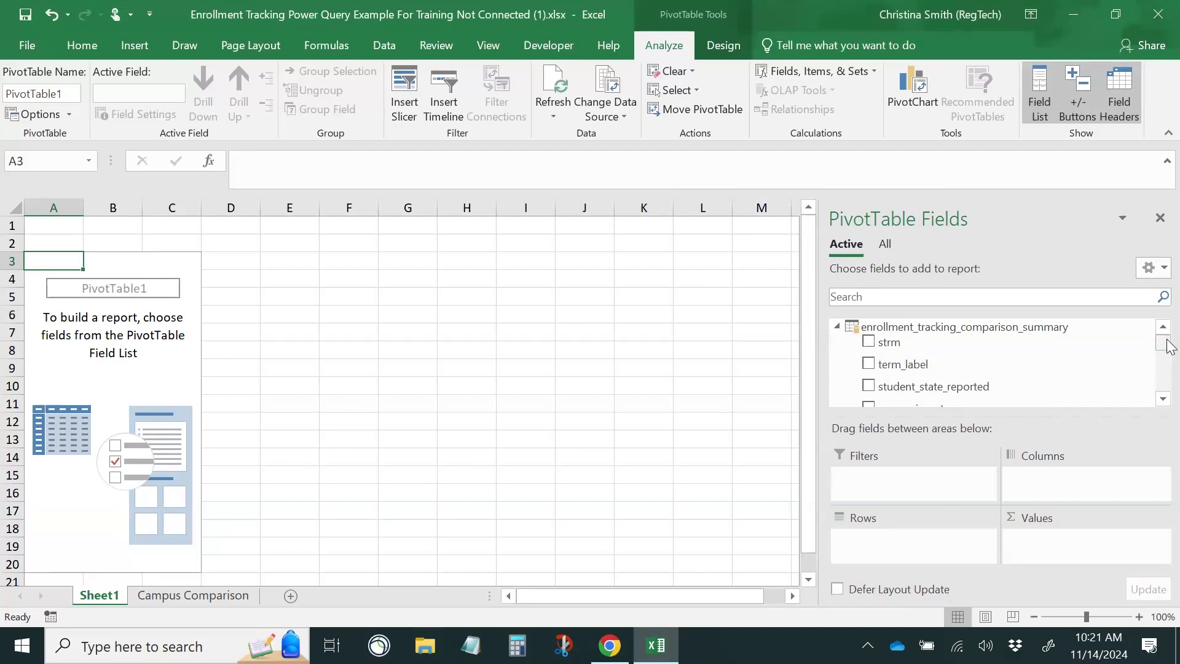
# Step: Build the PivotTable with VLookup as rows and the sum of CountDistinct_emplid as values
pyautogui.moveTo(1168, 346); pyautogui.dragTo(1163, 384)
pyautogui.moveTo(902, 388); pyautogui.dragTo(907, 540)
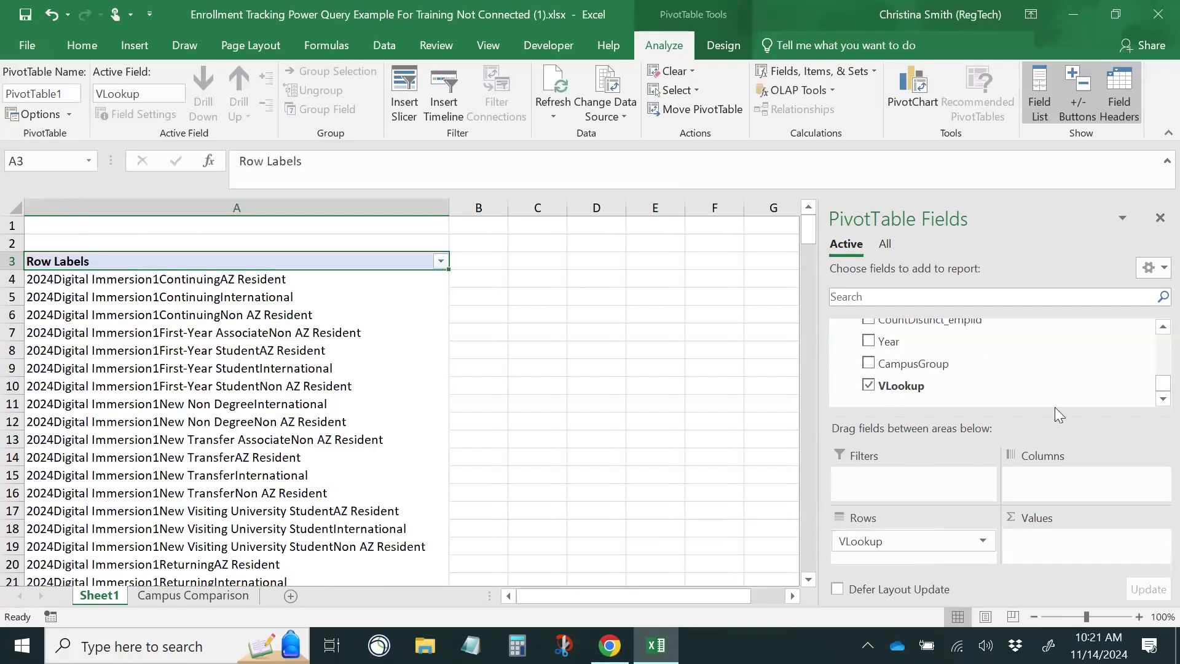
pyautogui.scroll(1, 967, 363)
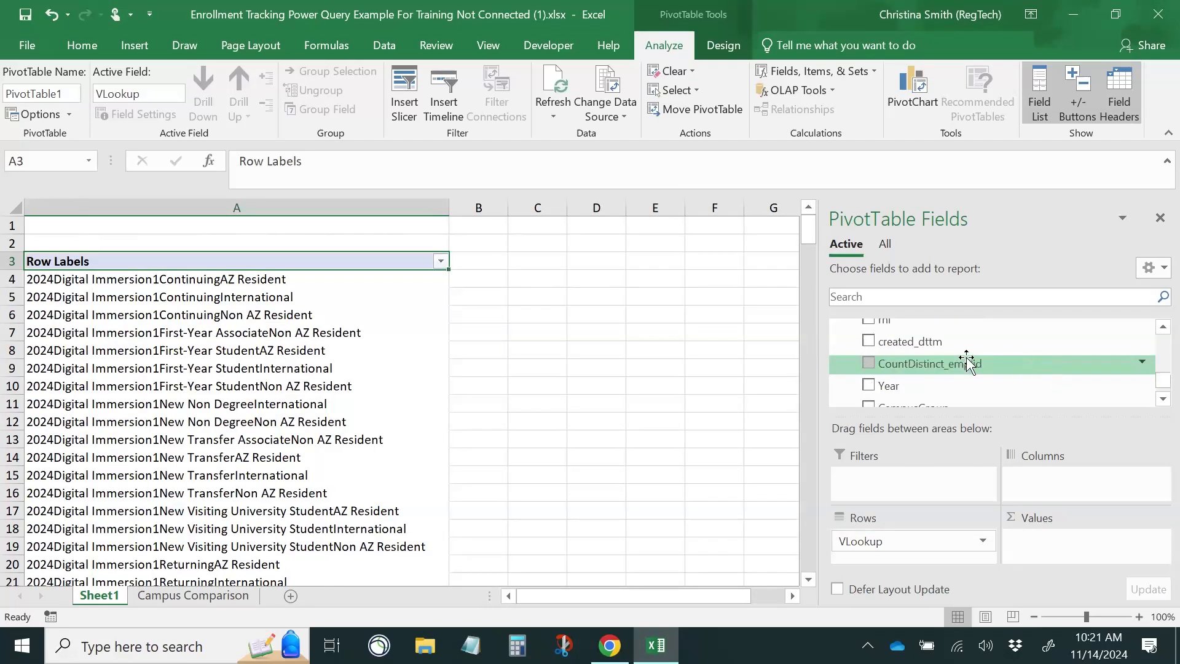
pyautogui.moveTo(953, 369); pyautogui.dragTo(1078, 537)
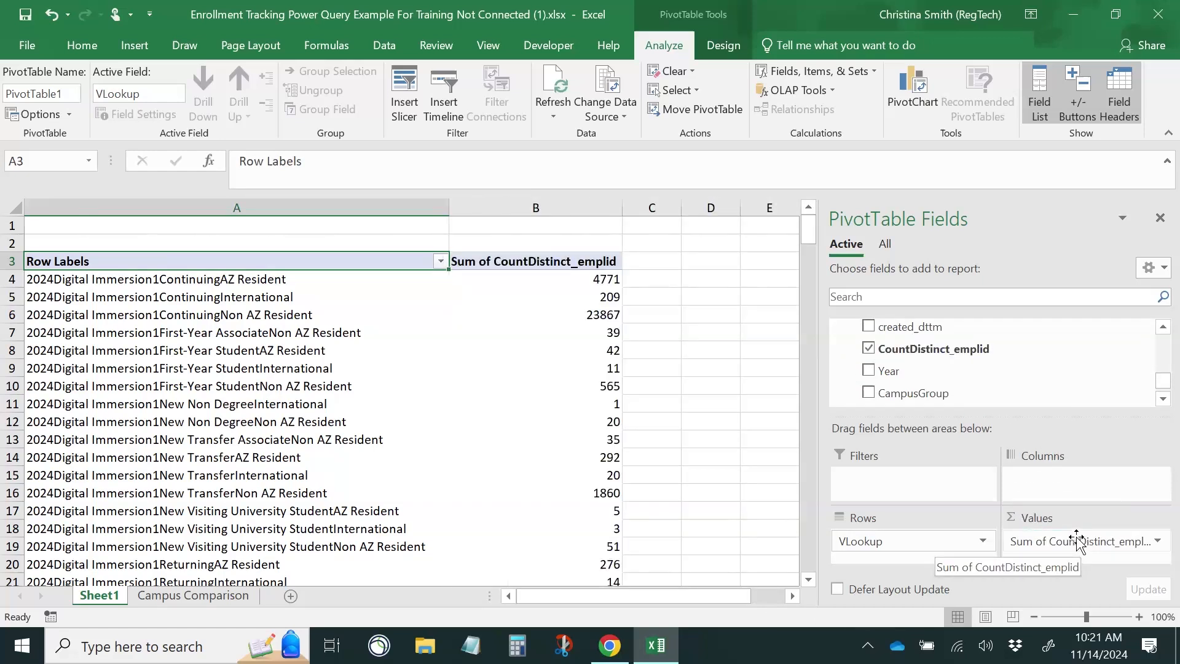
pyautogui.moveTo(967, 416); pyautogui.dragTo(968, 361)
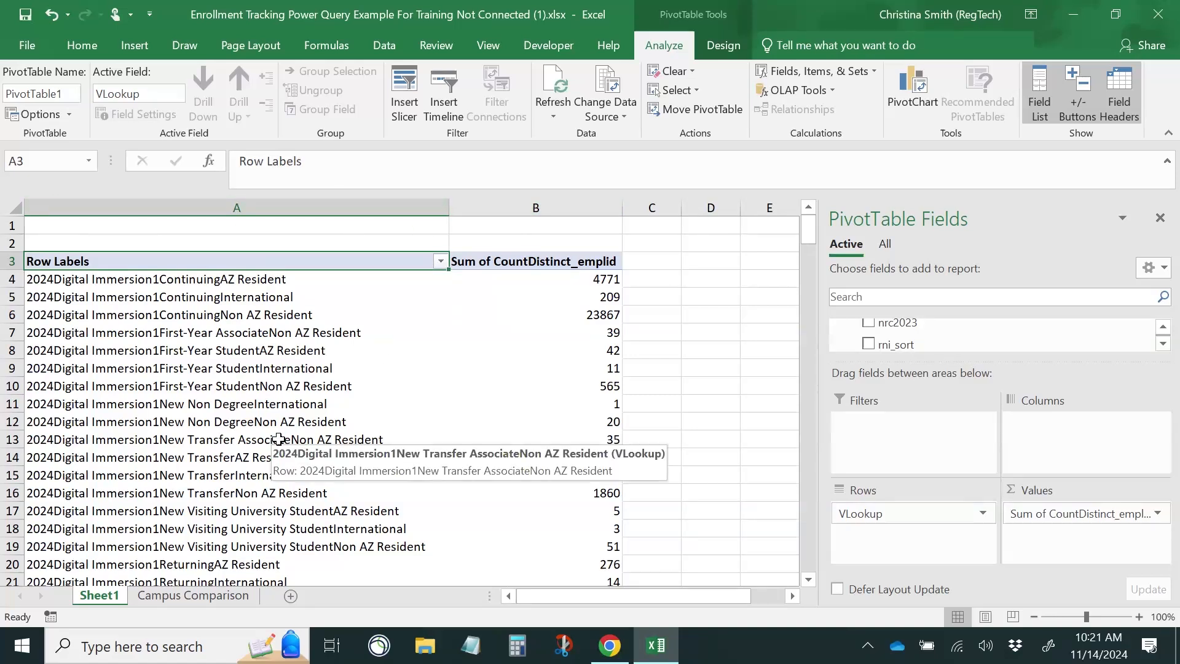
# Step: Examine the campus columns on the Campus Comparison sheet and the lookup formula for Tempe 2024 first-year AZ residents
pyautogui.click(208, 595)
pyautogui.moveTo(766, 594); pyautogui.dragTo(894, 597)
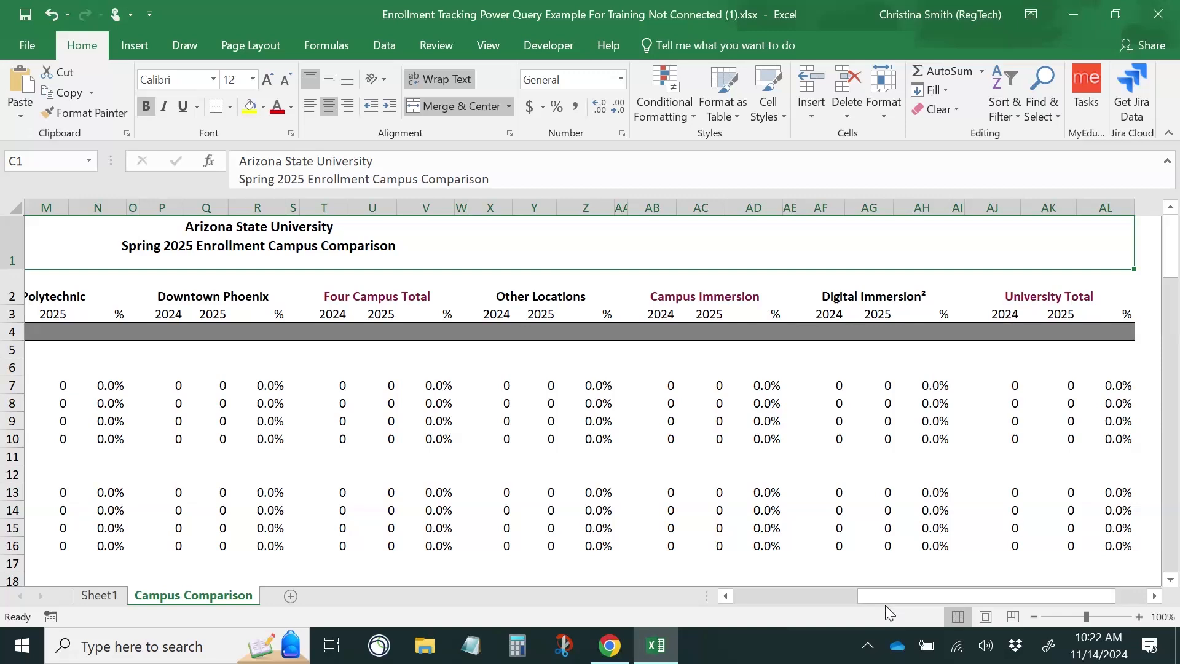
pyautogui.moveTo(884, 602); pyautogui.dragTo(784, 613)
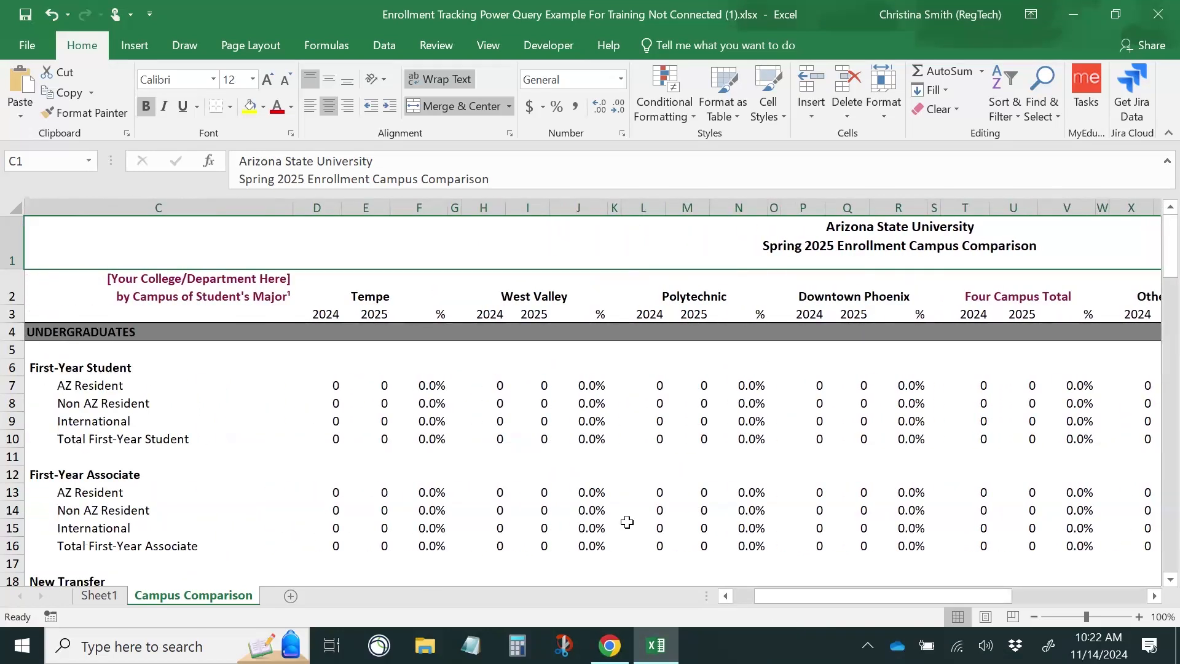
pyautogui.click(332, 383)
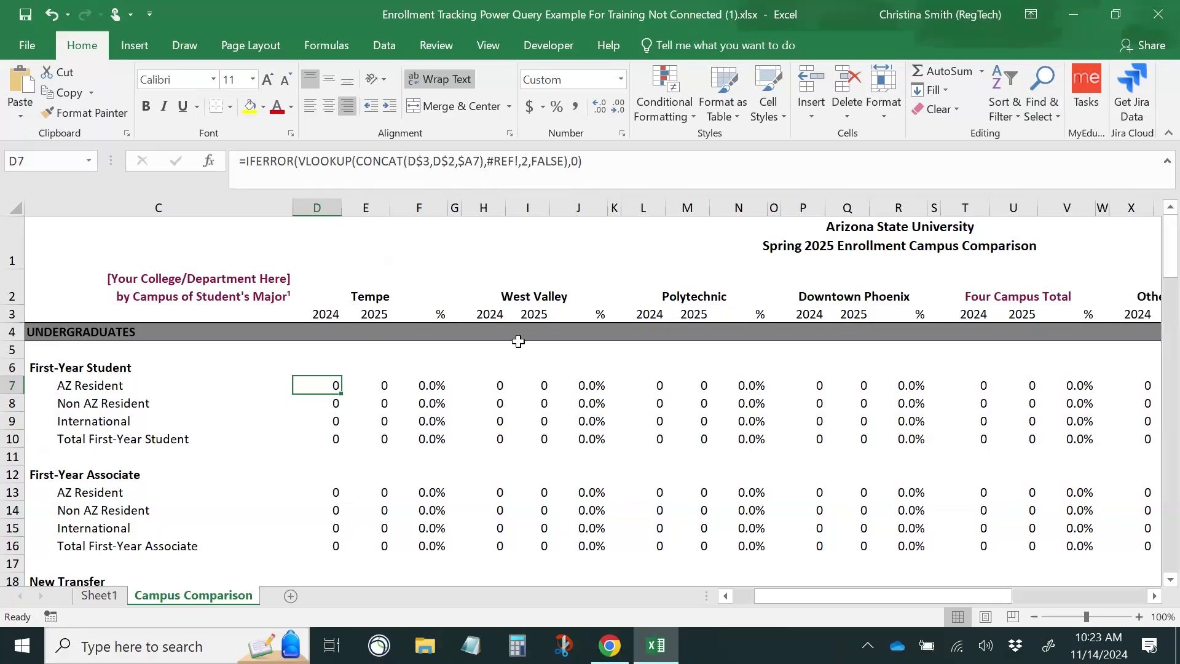
pyautogui.hotkey('ctrl', 'h')
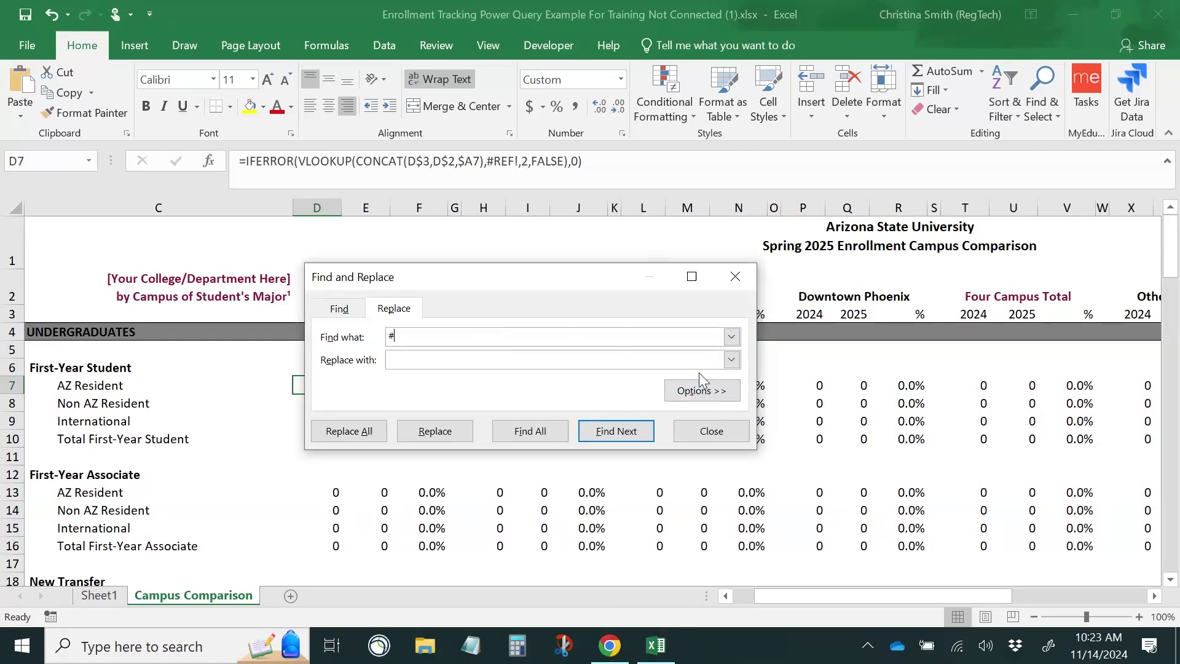
pyautogui.click(701, 390)
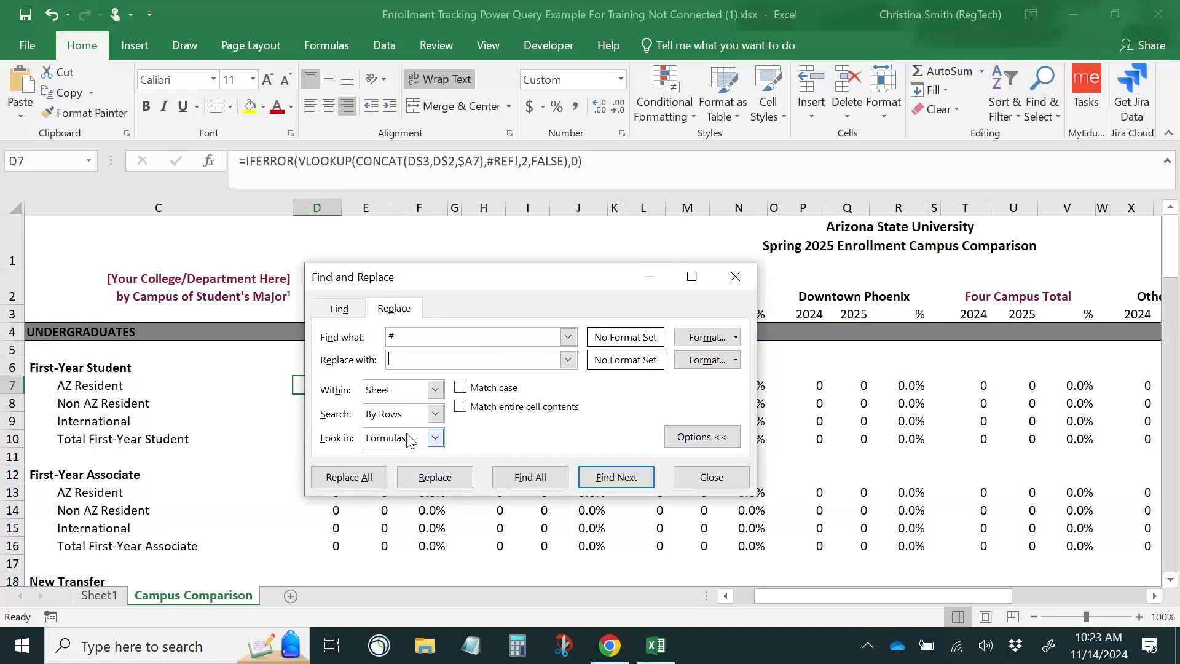
pyautogui.click(431, 335)
pyautogui.click(704, 483)
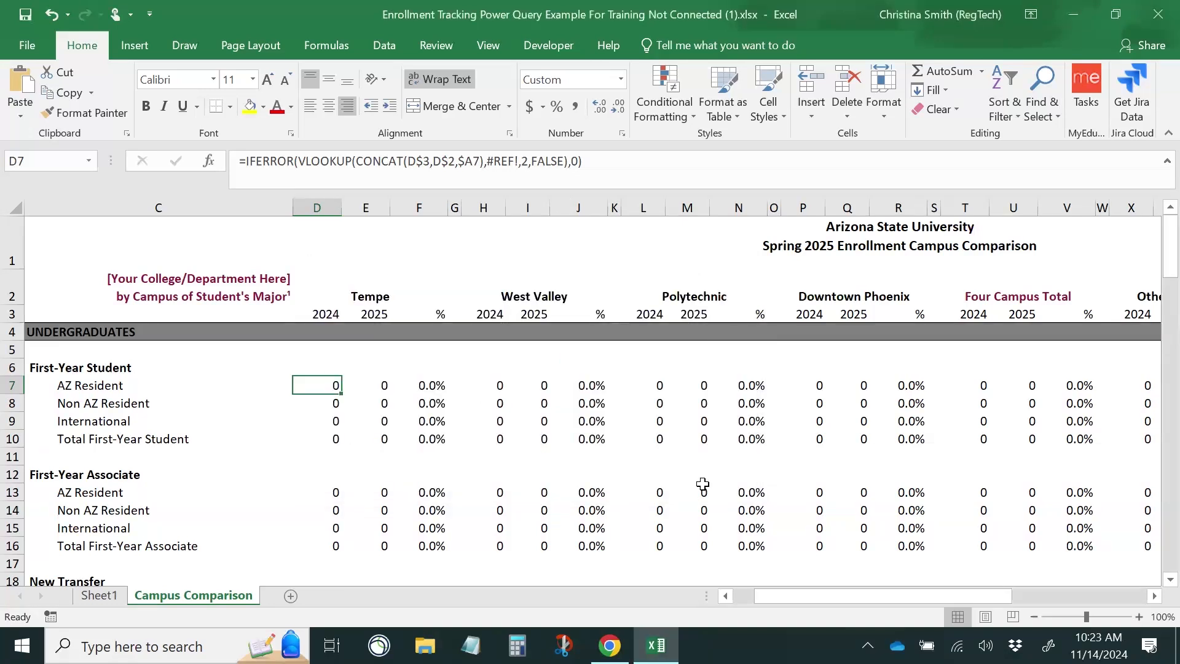
# Step: Rename the PivotTable worksheet Sheet1 as CampusData
pyautogui.click(95, 597)
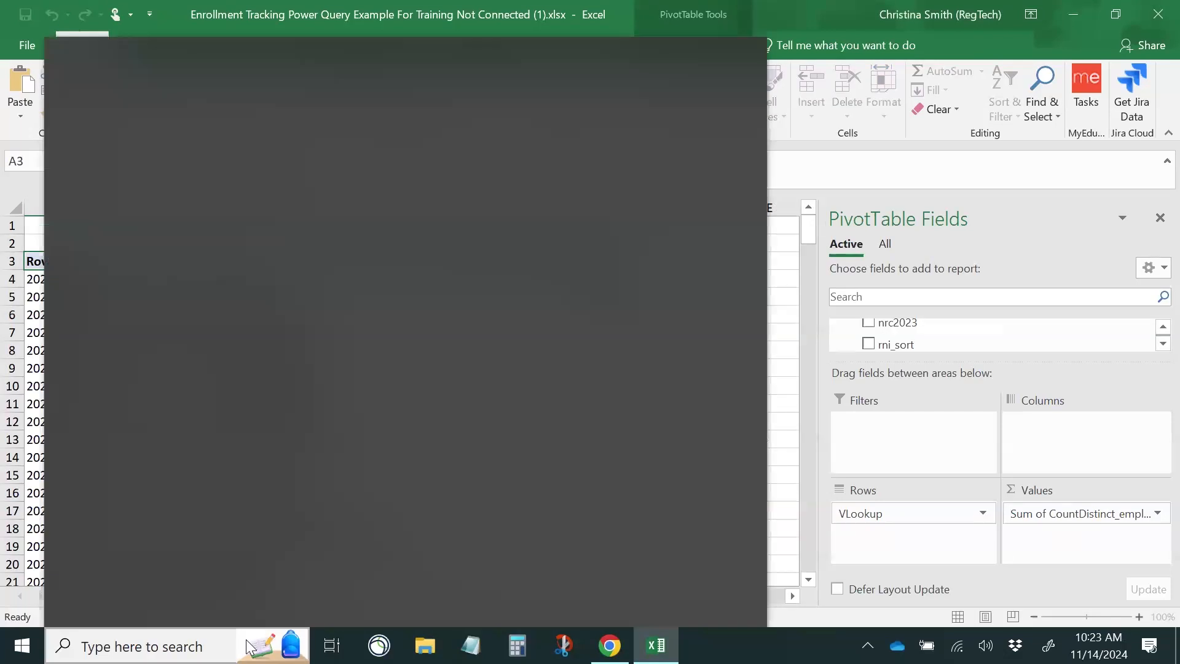
pyautogui.click(248, 647)
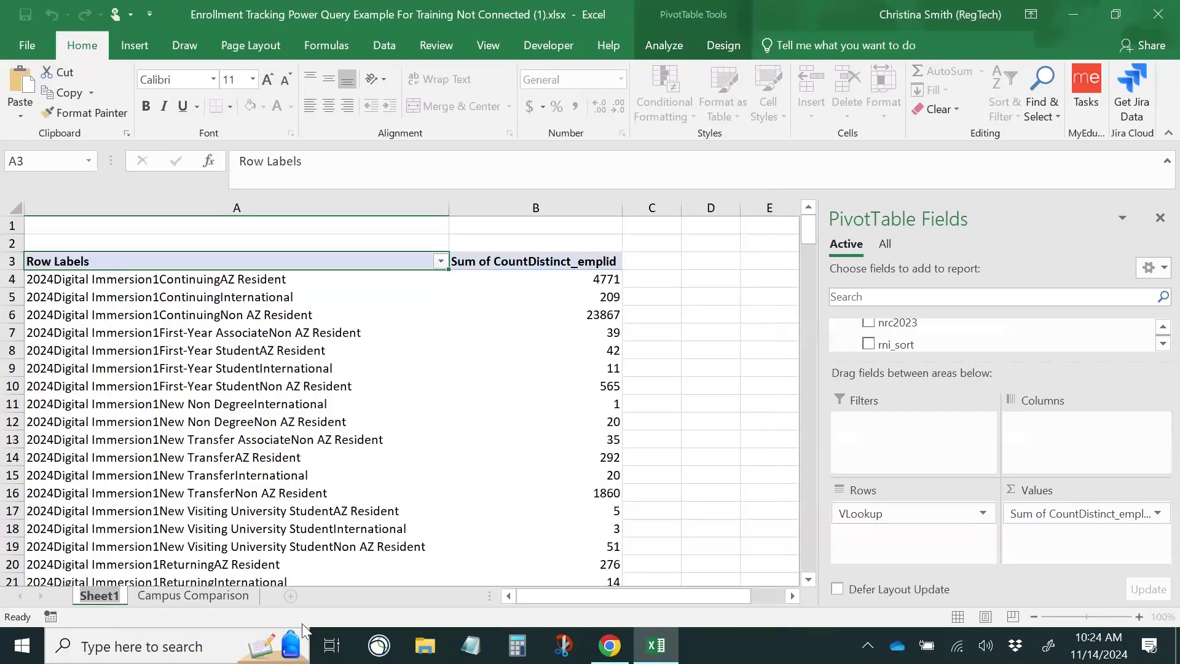
pyautogui.write('CampusDAta')
pyautogui.press('BackSpace')
pyautogui.press('BackSpace')
pyautogui.press('BackSpace')
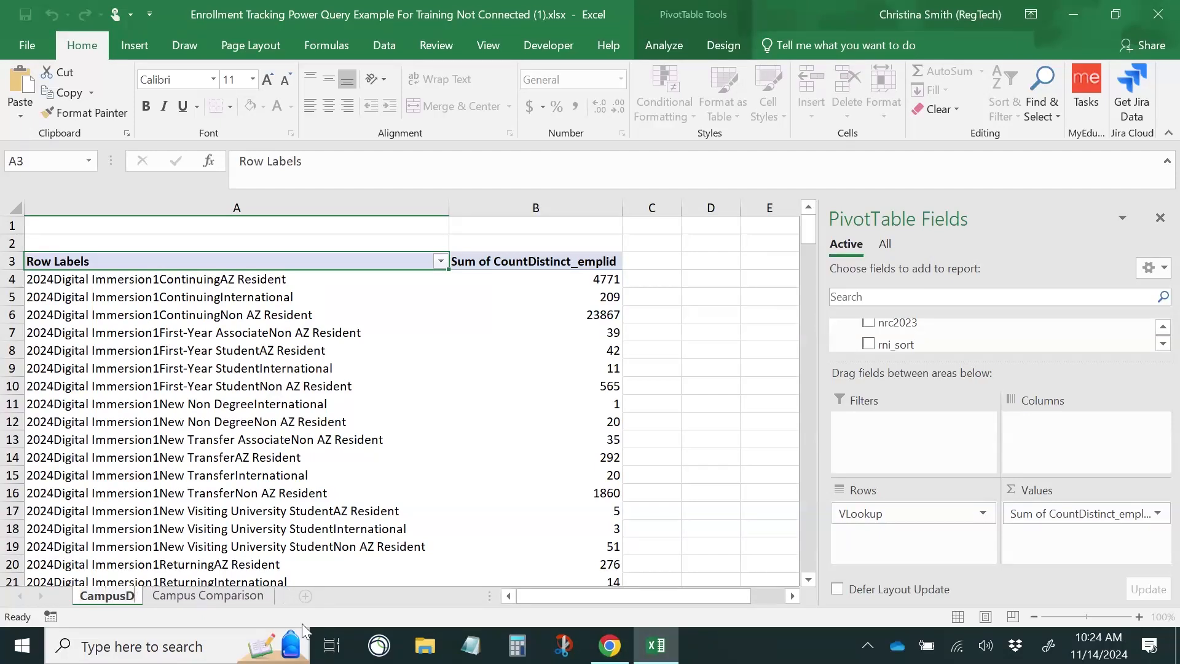
pyautogui.write('ata')
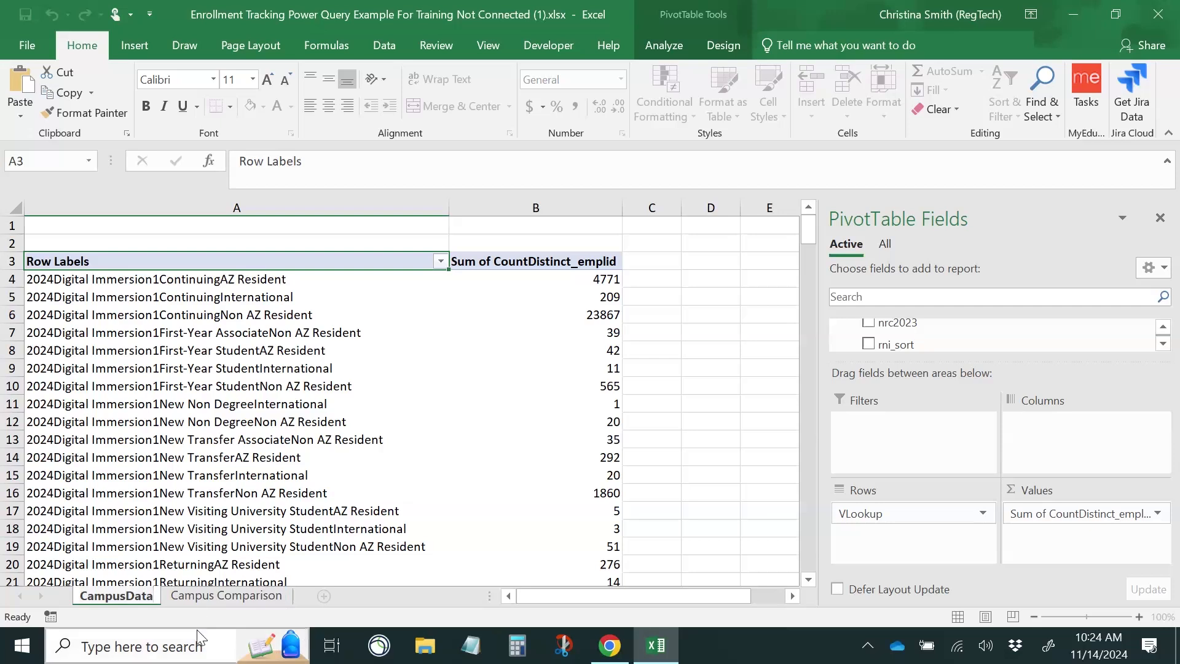
pyautogui.press('Return')
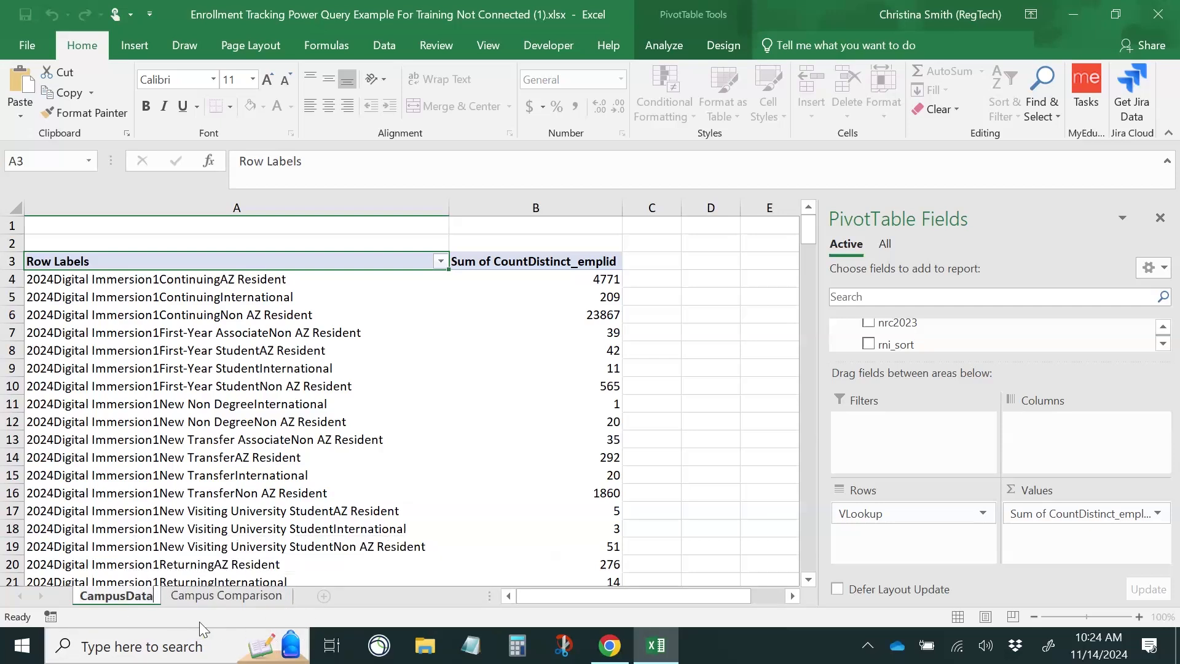
pyautogui.click(392, 600)
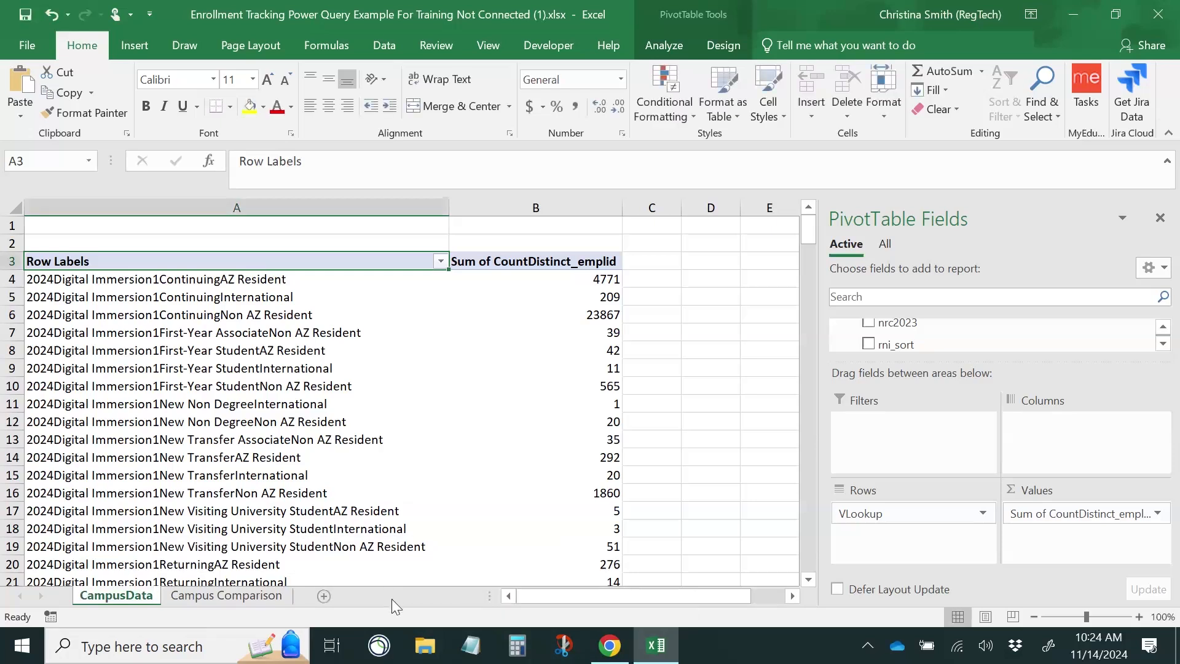
# Step: Examine the VLookup keys and summed counts in the CampusData PivotTable, from the first row down to the Grand Total
pyautogui.click(237, 595)
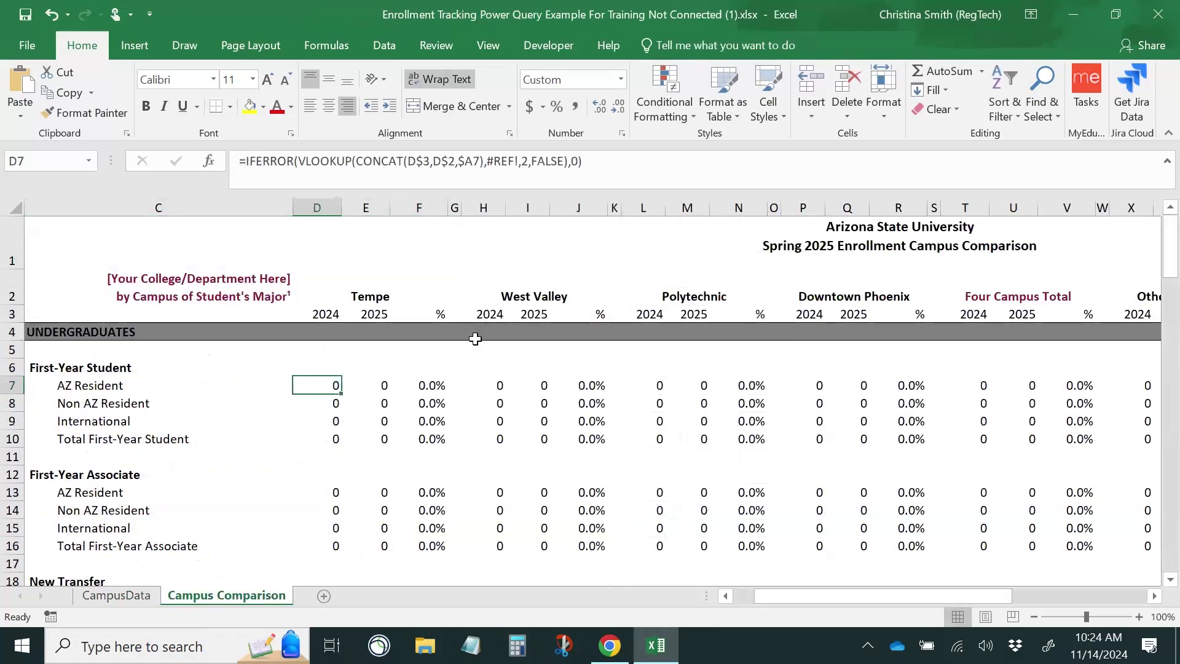
pyautogui.click(123, 595)
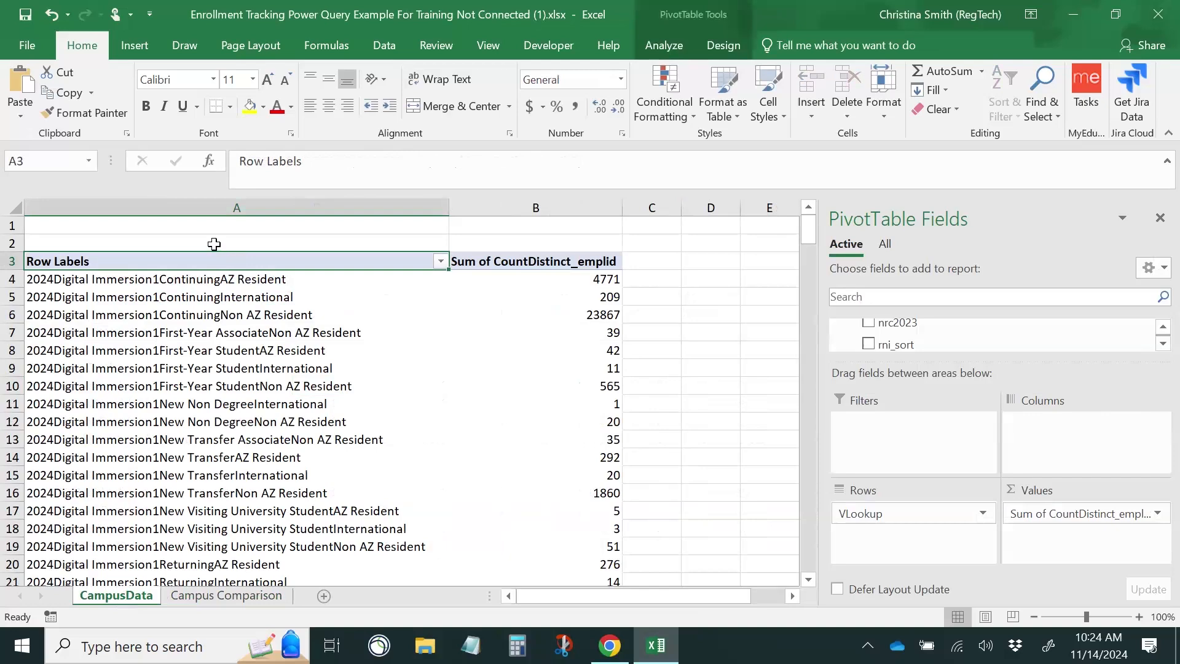
pyautogui.scroll(-2, 223, 248)
pyautogui.scroll(-5, 586, 268)
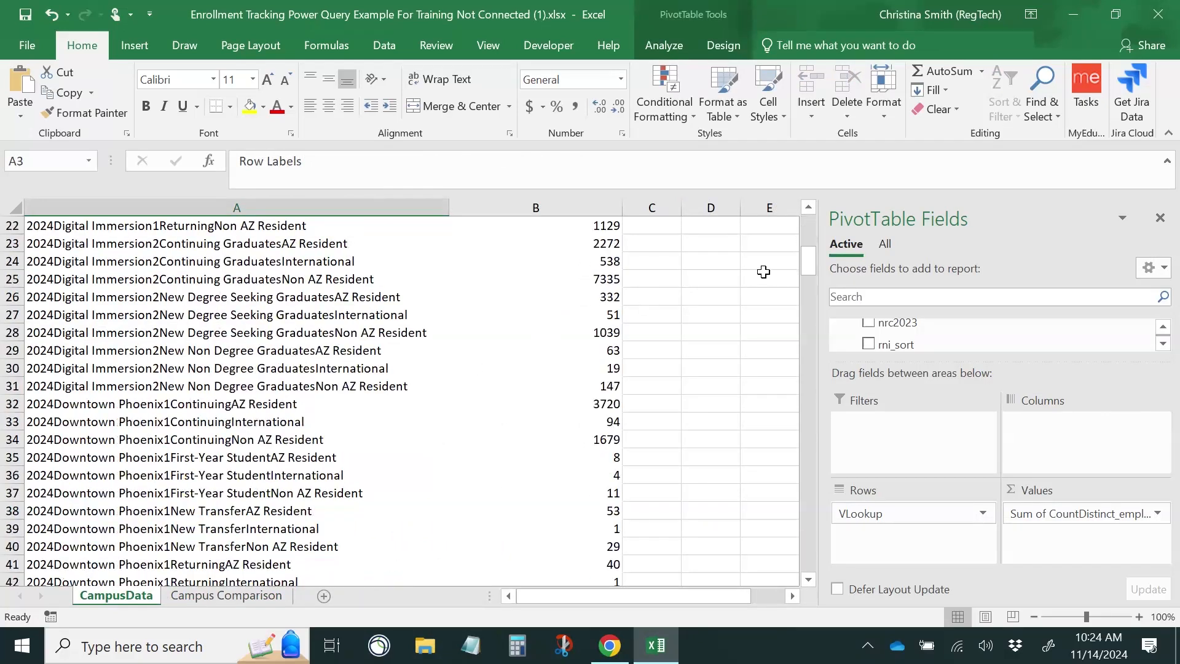
pyautogui.moveTo(807, 272); pyautogui.dragTo(817, 575)
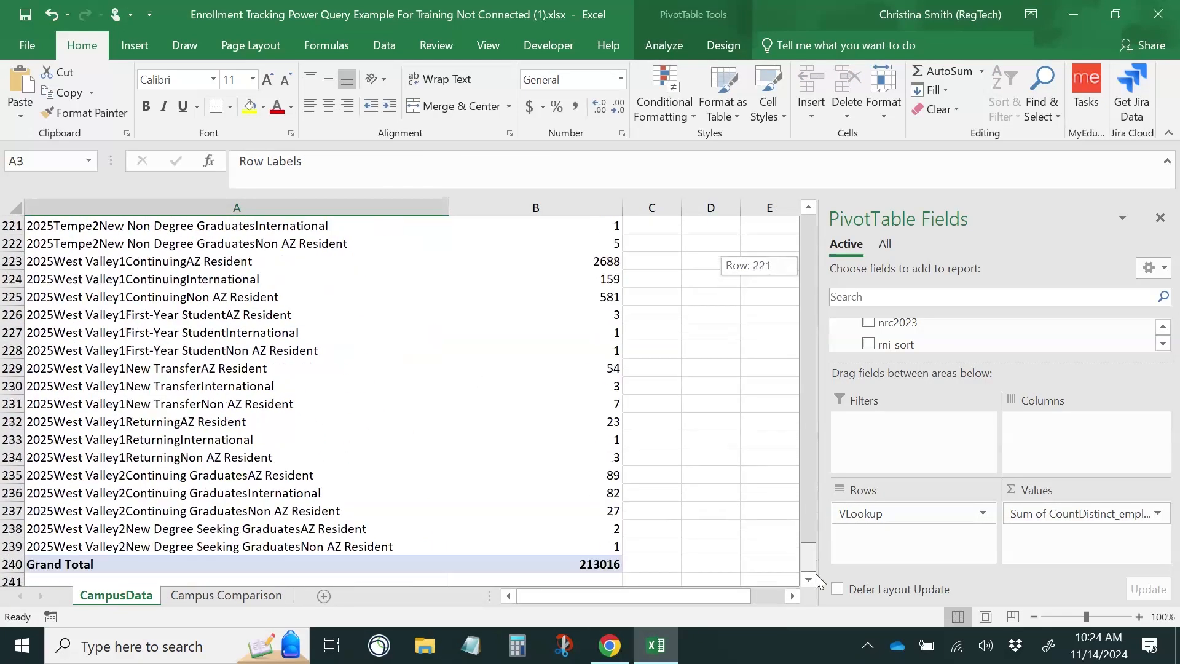
pyautogui.scroll(-3, 704, 500)
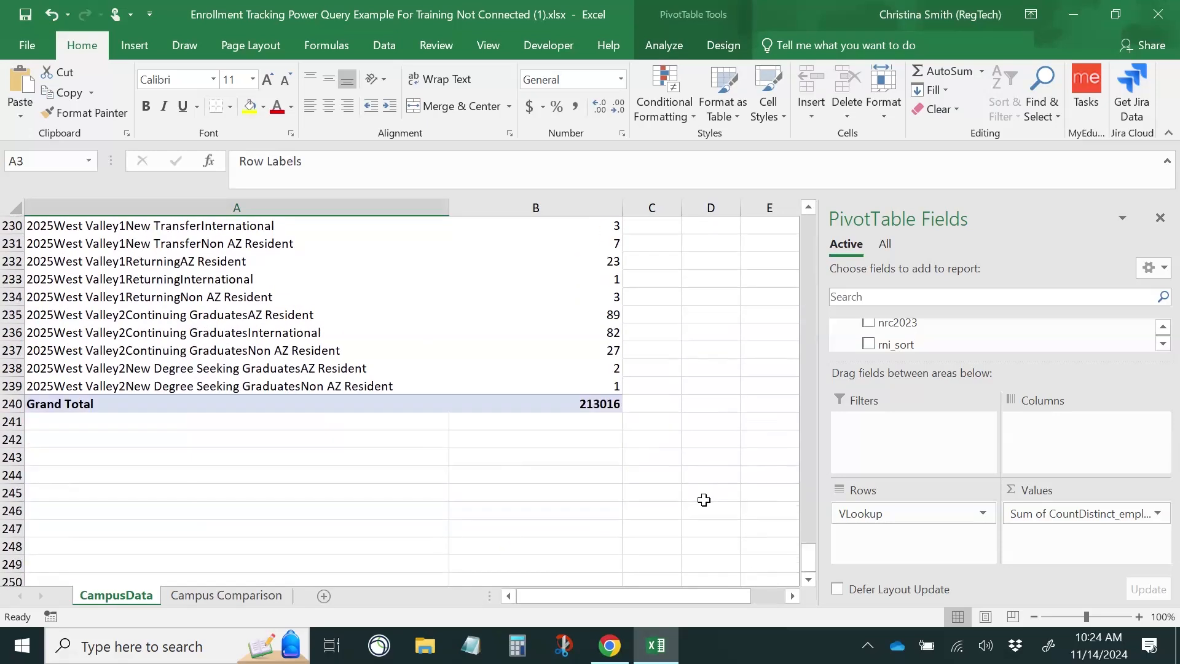
pyautogui.scroll(-2, 704, 500)
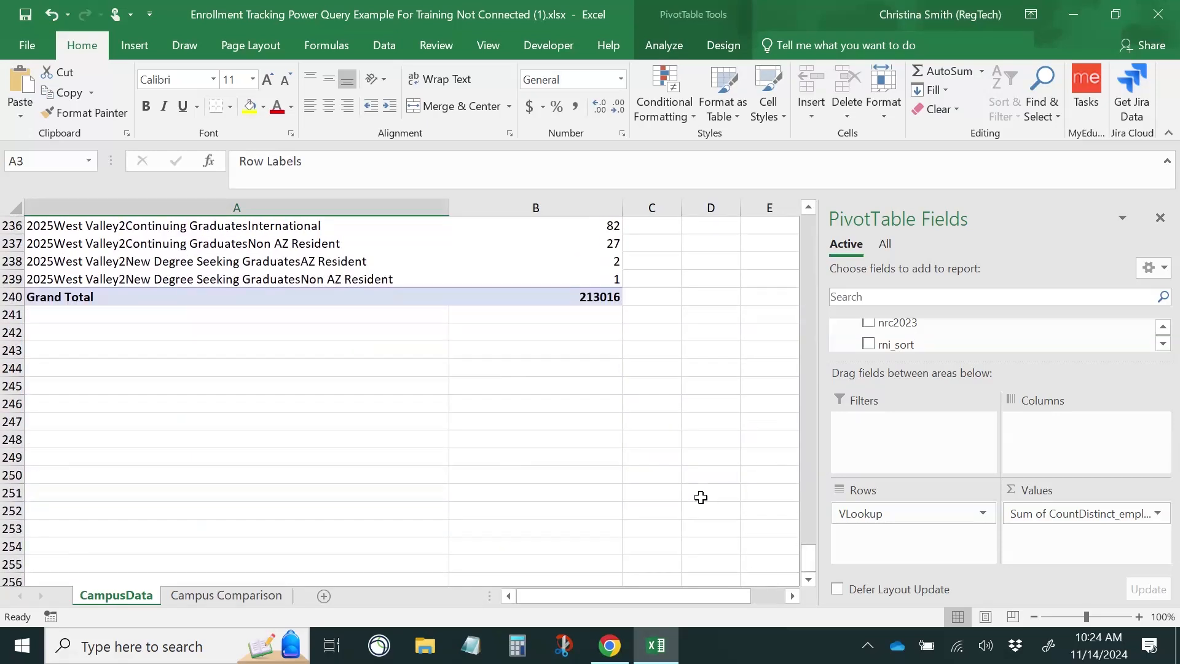
pyautogui.scroll(-12, 701, 498)
pyautogui.scroll(20, 701, 497)
pyautogui.scroll(14, 699, 495)
pyautogui.scroll(1, 702, 489)
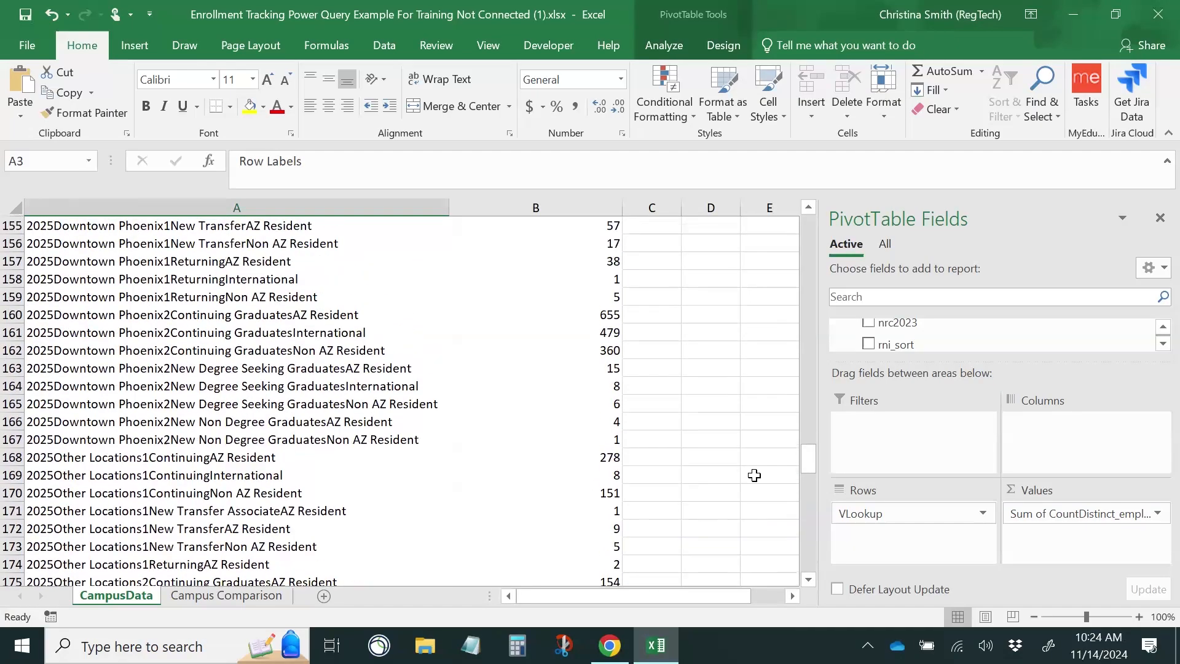
pyautogui.moveTo(809, 461); pyautogui.dragTo(813, 203)
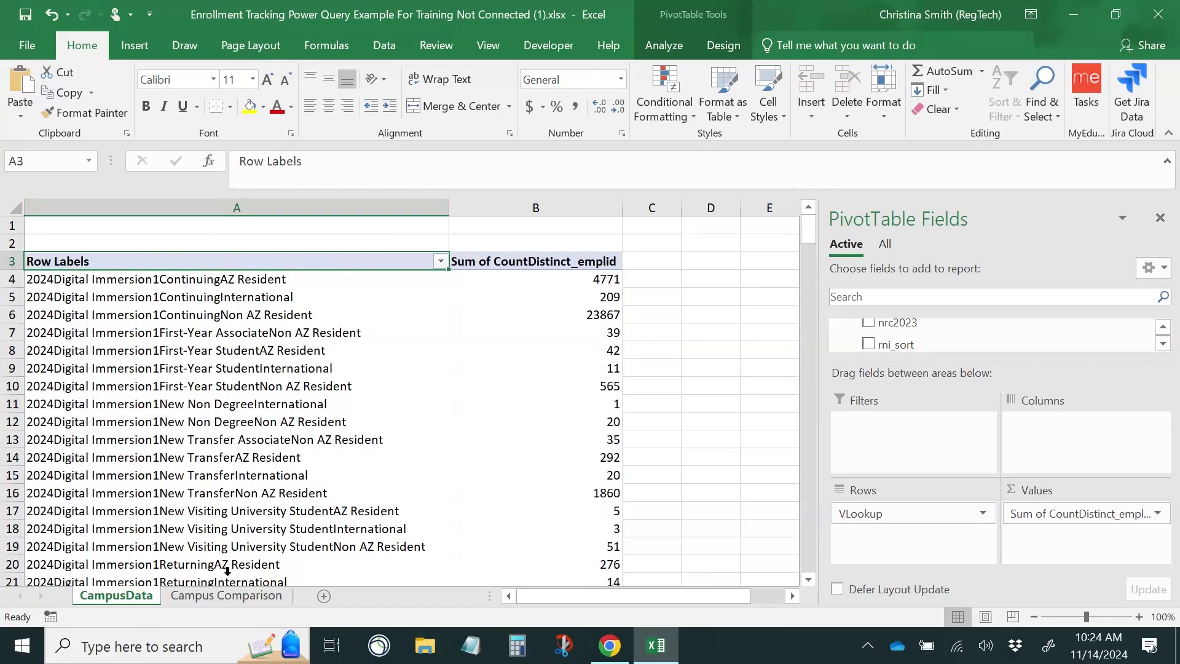
# Step: Start a temporary formula in cell C3 of the Campus Comparison sheet that references columns A:B of CampusData
pyautogui.click(229, 595)
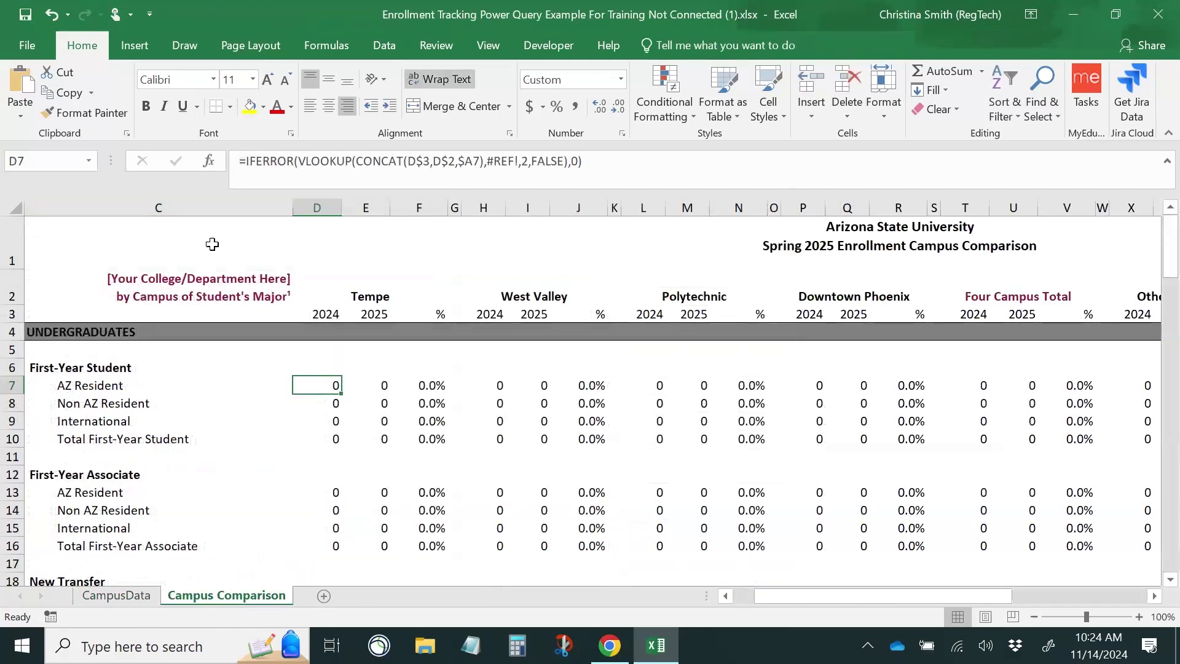
pyautogui.click(64, 312)
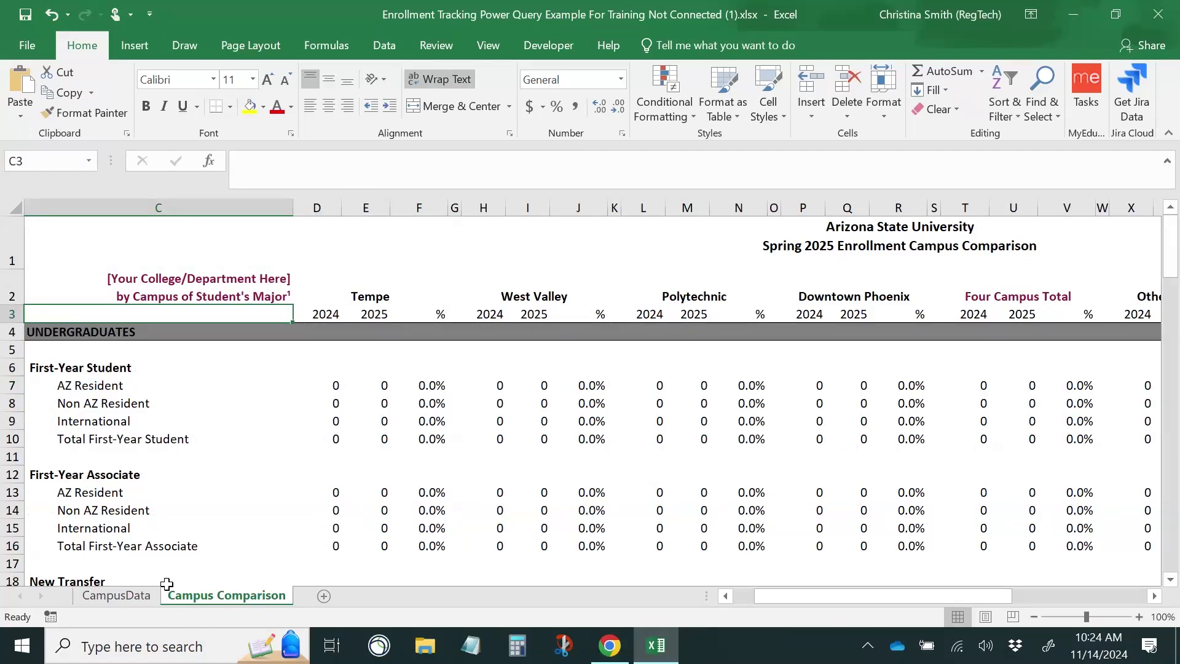
pyautogui.write('=')
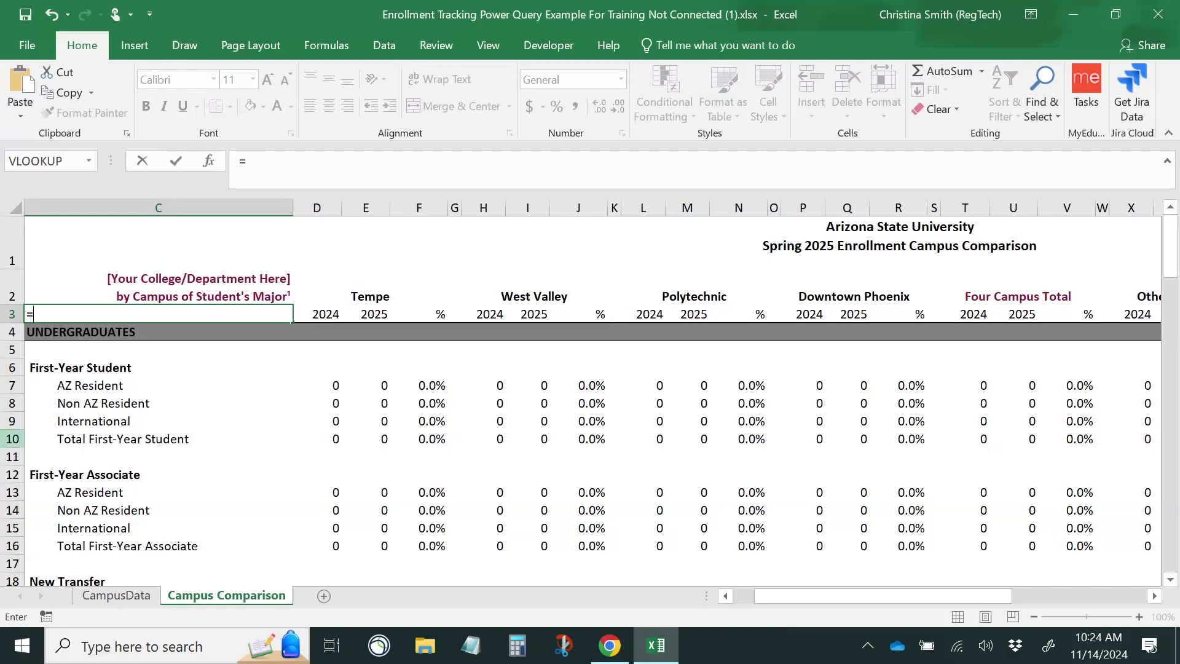
pyautogui.click(114, 596)
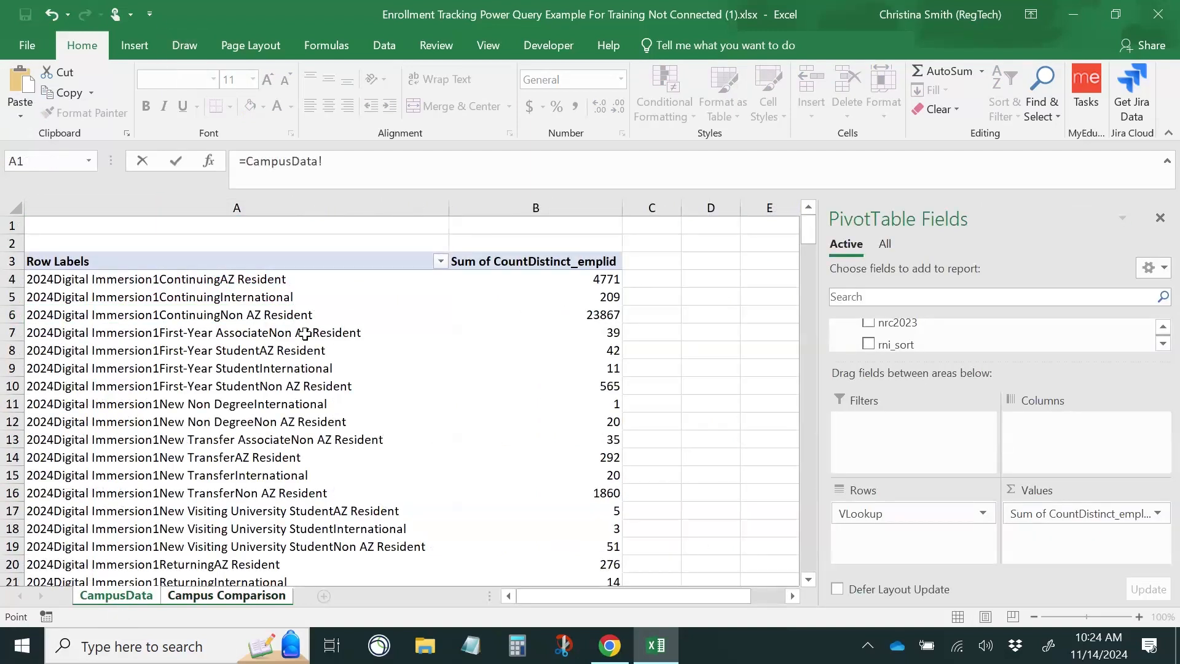
pyautogui.click(182, 208)
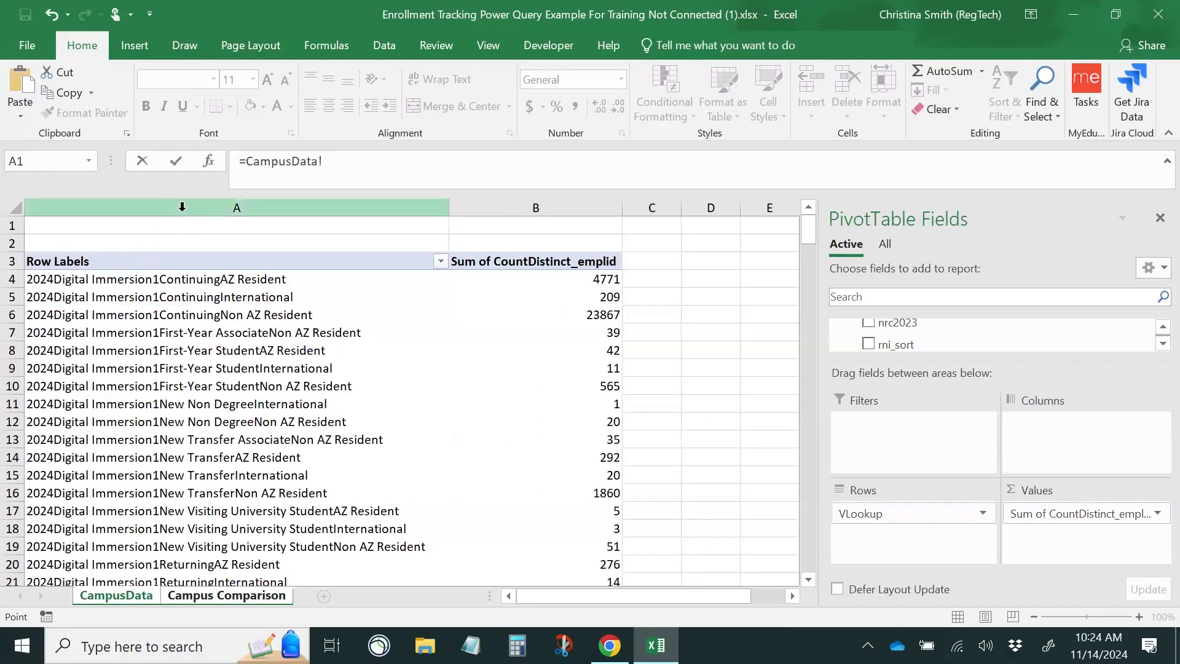
pyautogui.click(182, 208)
pyautogui.click(492, 201)
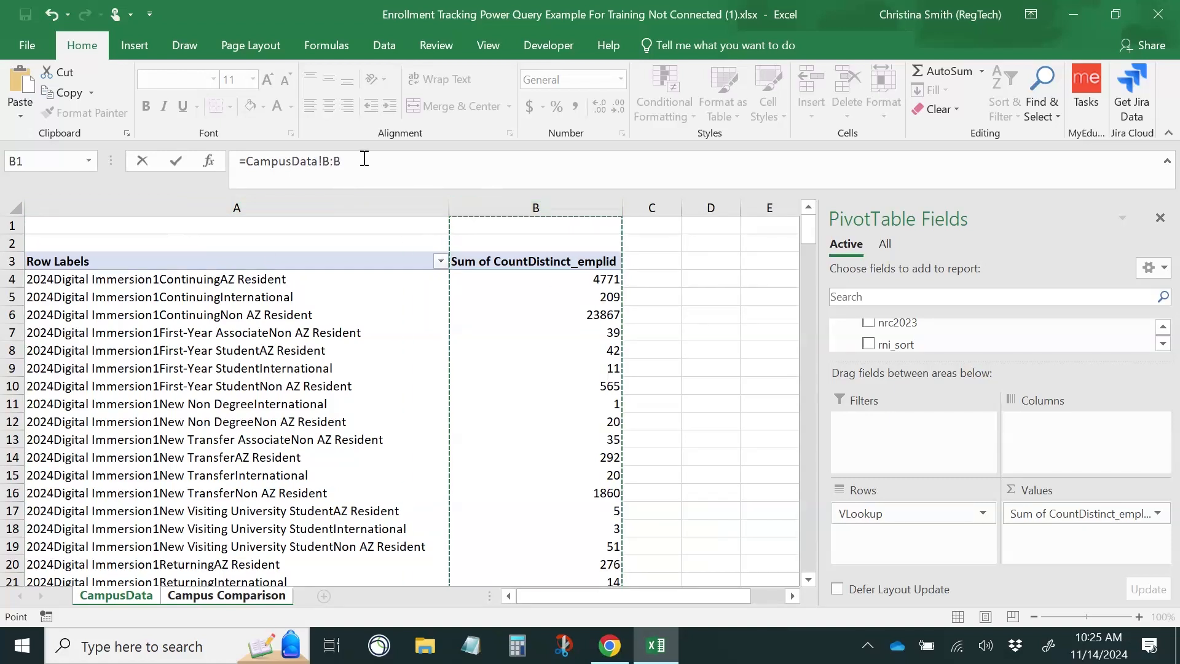
pyautogui.click(319, 203)
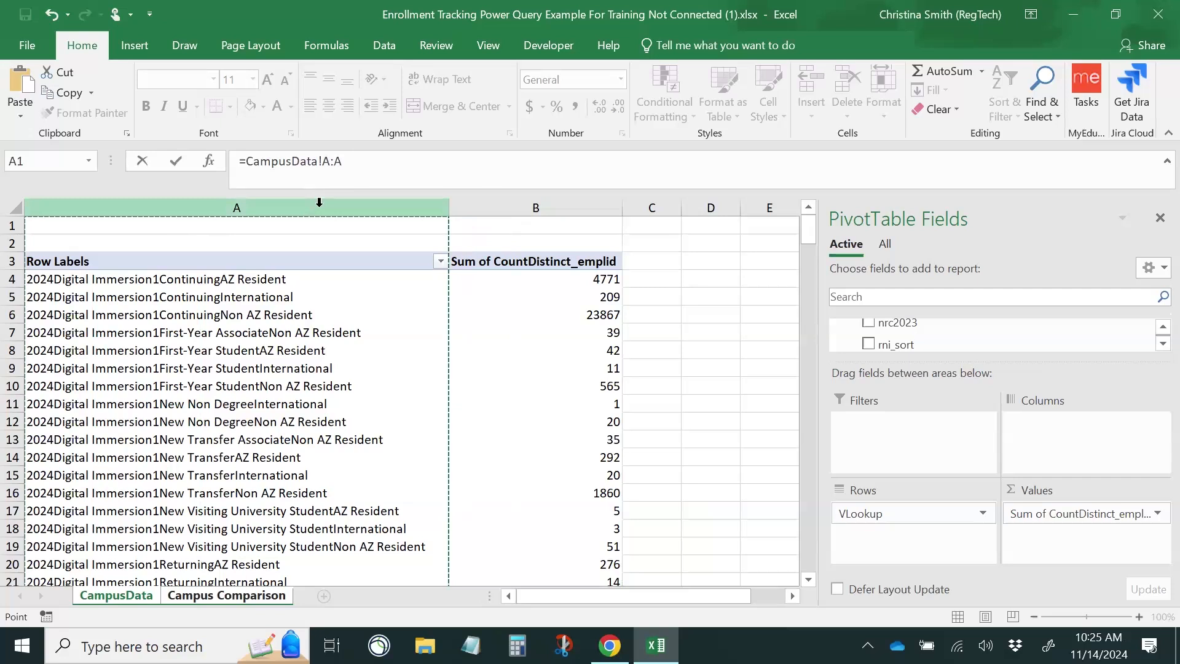
pyautogui.keyDown('shift'); pyautogui.click(493, 209); pyautogui.keyUp('shift')
# Step: Copy the formula text =CampusData!A:B into a blank Notepad document and return to Excel
pyautogui.moveTo(365, 160); pyautogui.dragTo(205, 165)
pyautogui.hotkey('ctrl', 'c')
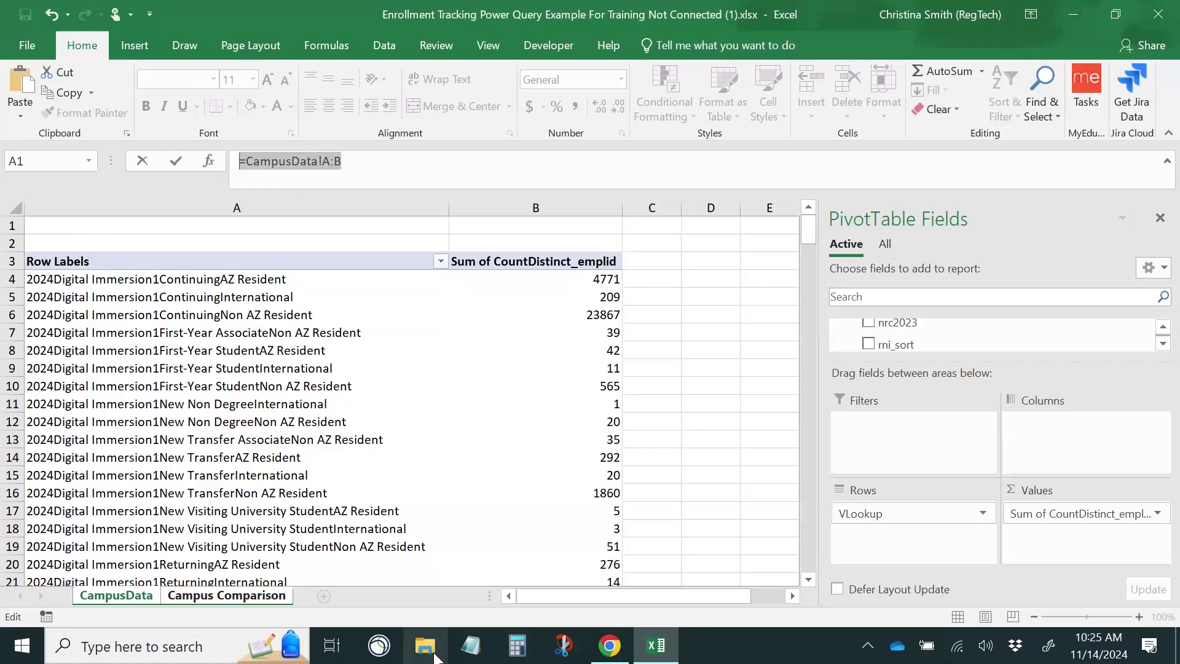
pyautogui.click(476, 656)
pyautogui.hotkey('ctrl', 'v')
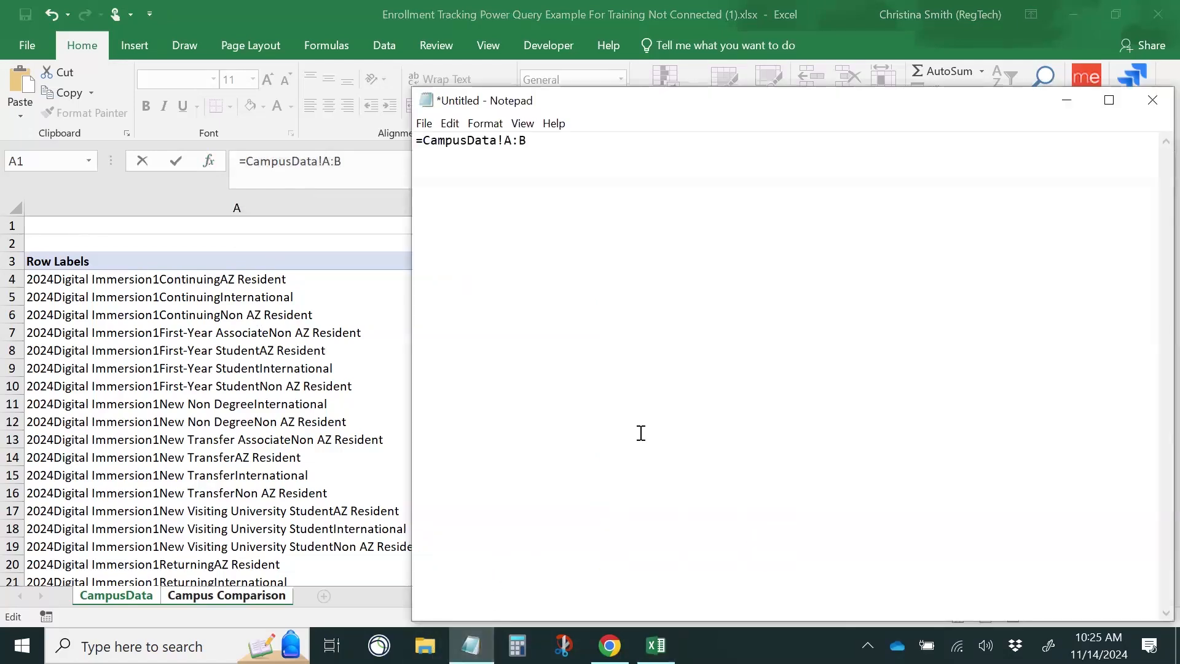
pyautogui.click(1069, 100)
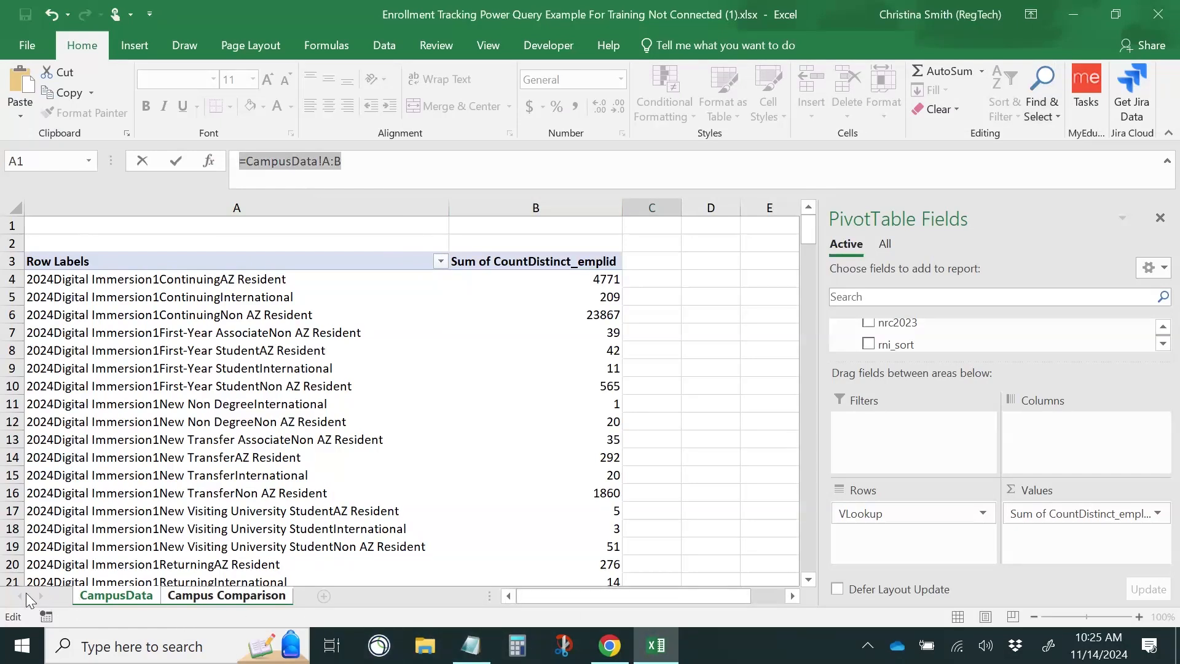
# Step: Clear the temporary reference formula from cell C3 on the Campus Comparison sheet
pyautogui.press('BackSpace')
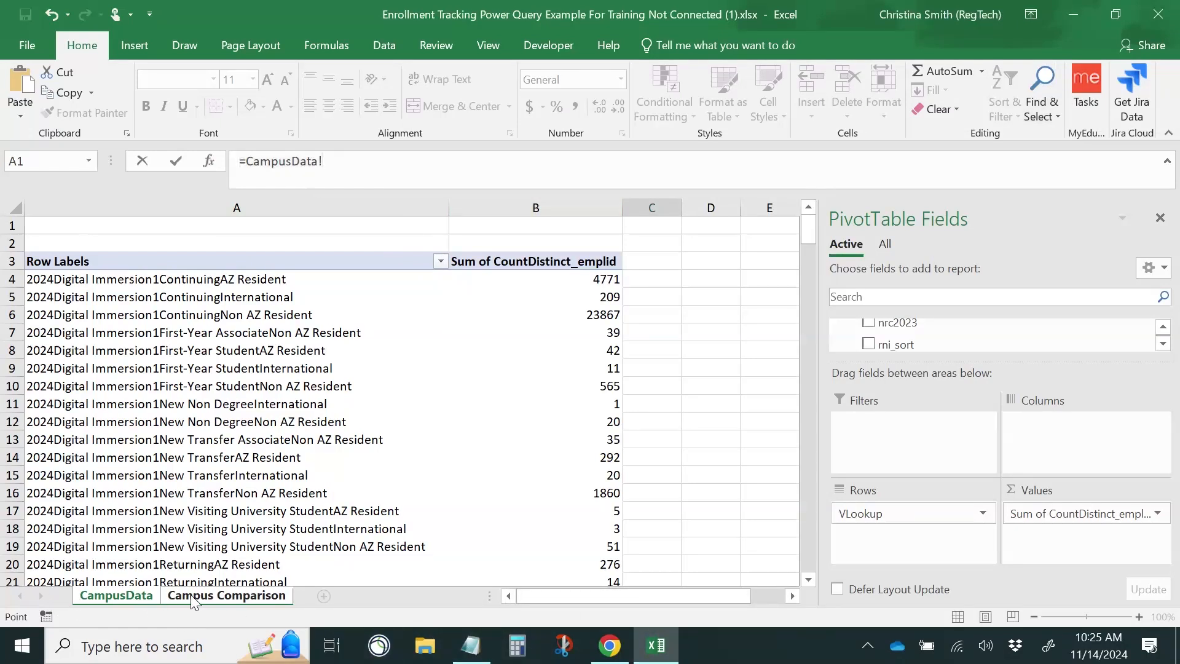
pyautogui.click(191, 595)
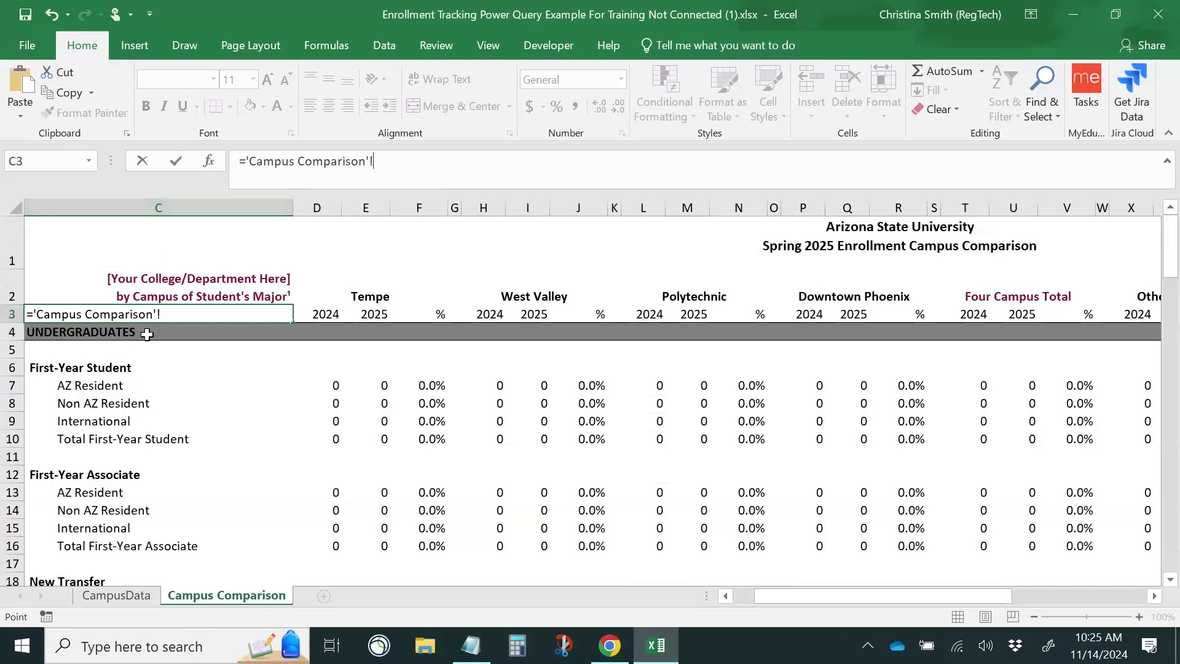
pyautogui.moveTo(374, 162); pyautogui.dragTo(0, 197)
pyautogui.press('BackSpace')
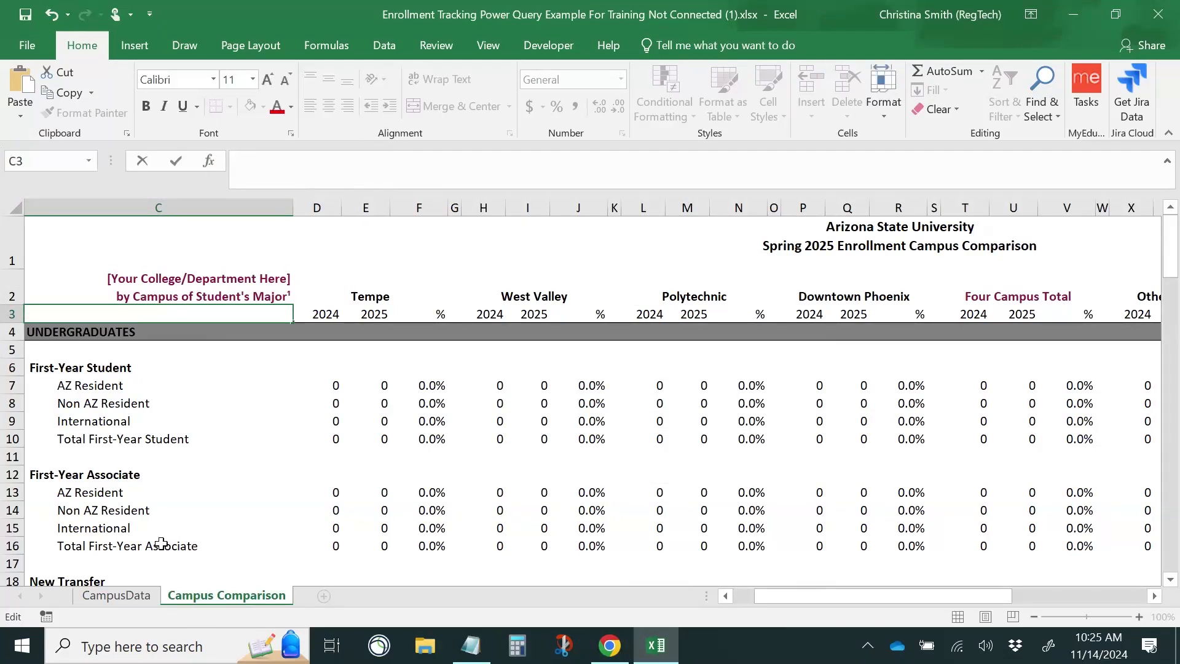
# Step: Try to replace every #REF! in the Campus Comparison formulas with the =CampusData!A:B text copied from Notepad
pyautogui.click(341, 385)
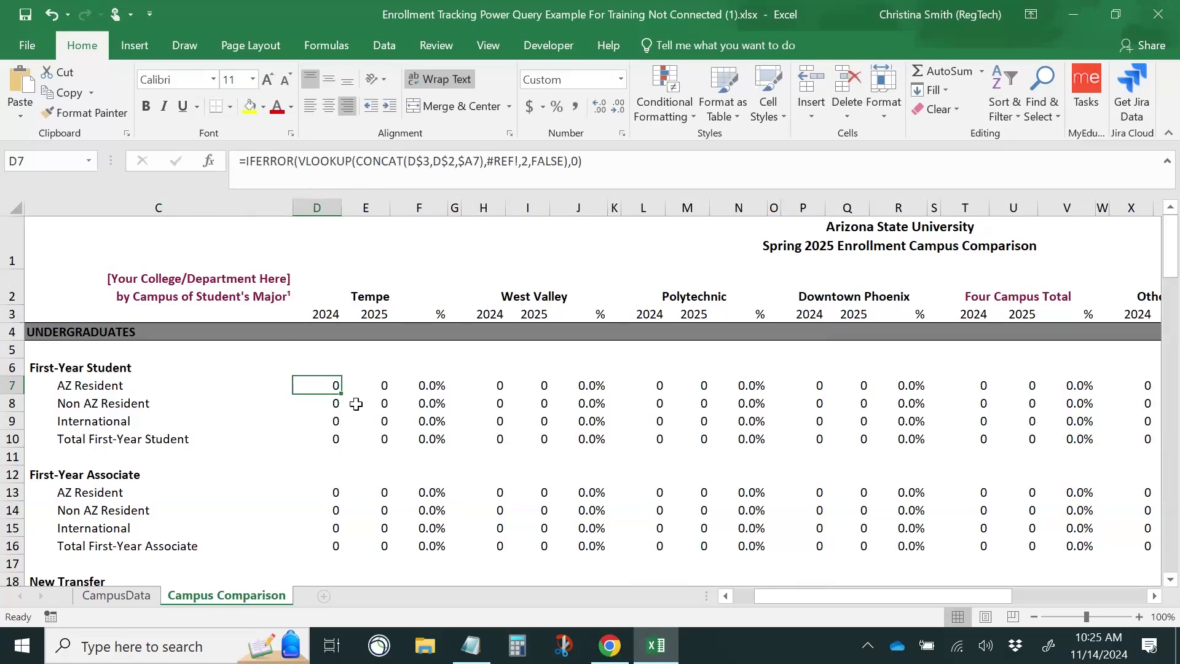
pyautogui.hotkey('ctrl', 'h')
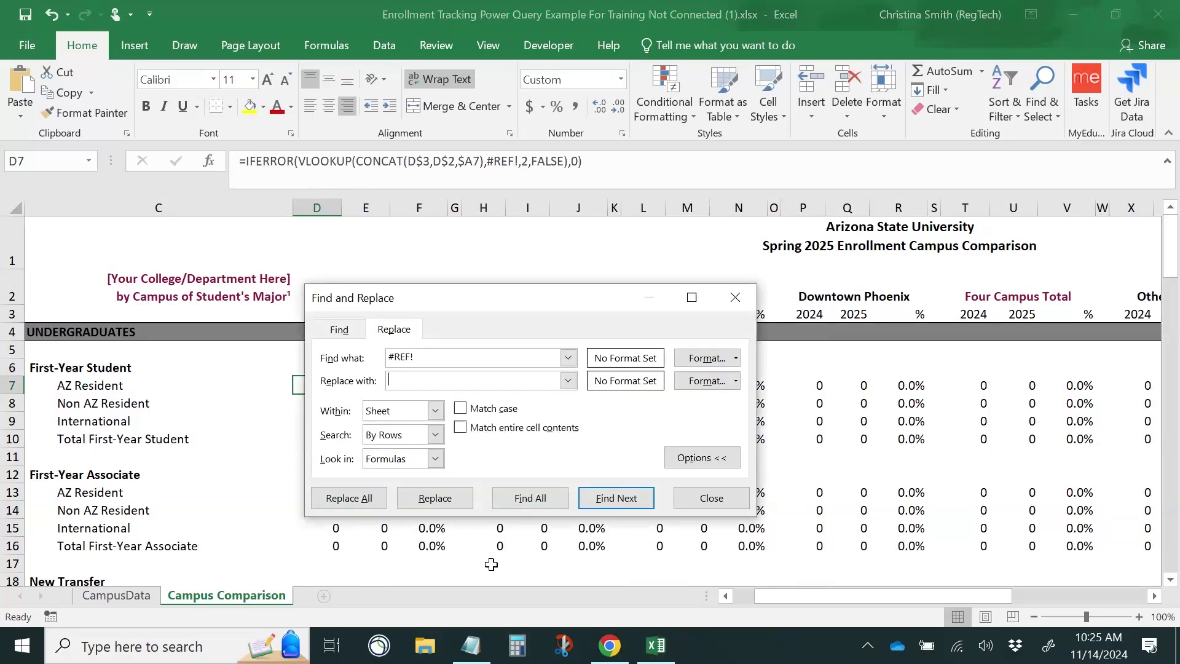
pyautogui.click(471, 646)
pyautogui.moveTo(545, 140); pyautogui.dragTo(380, 162)
pyautogui.hotkey('ctrl', 'c')
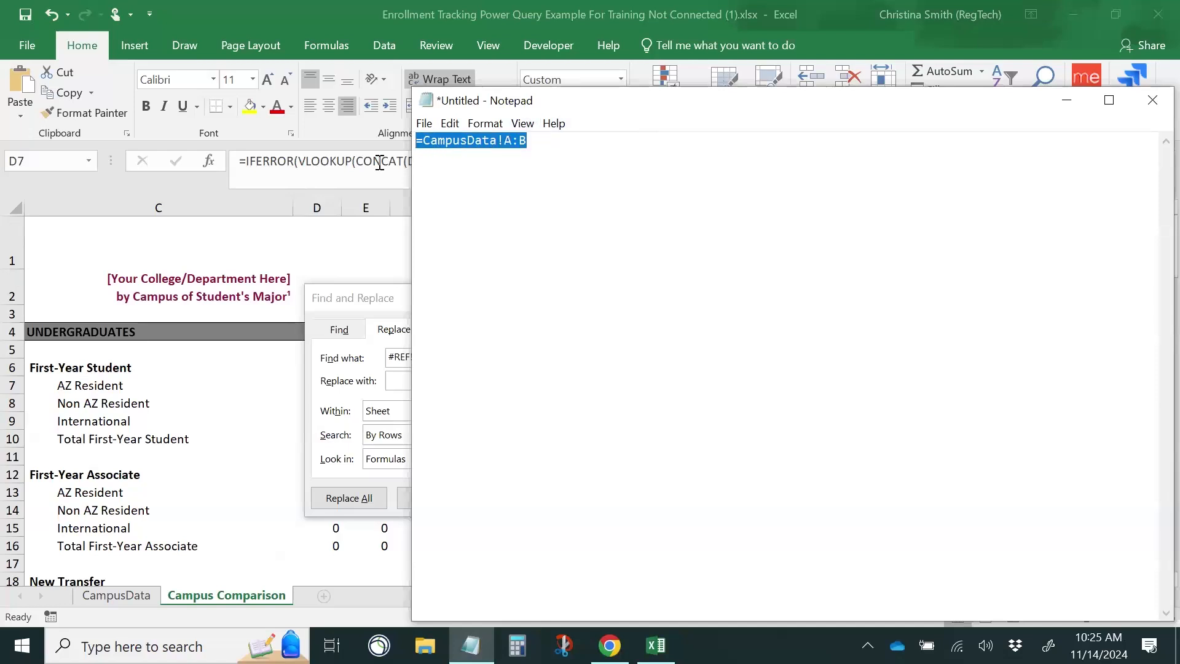
pyautogui.click(1070, 100)
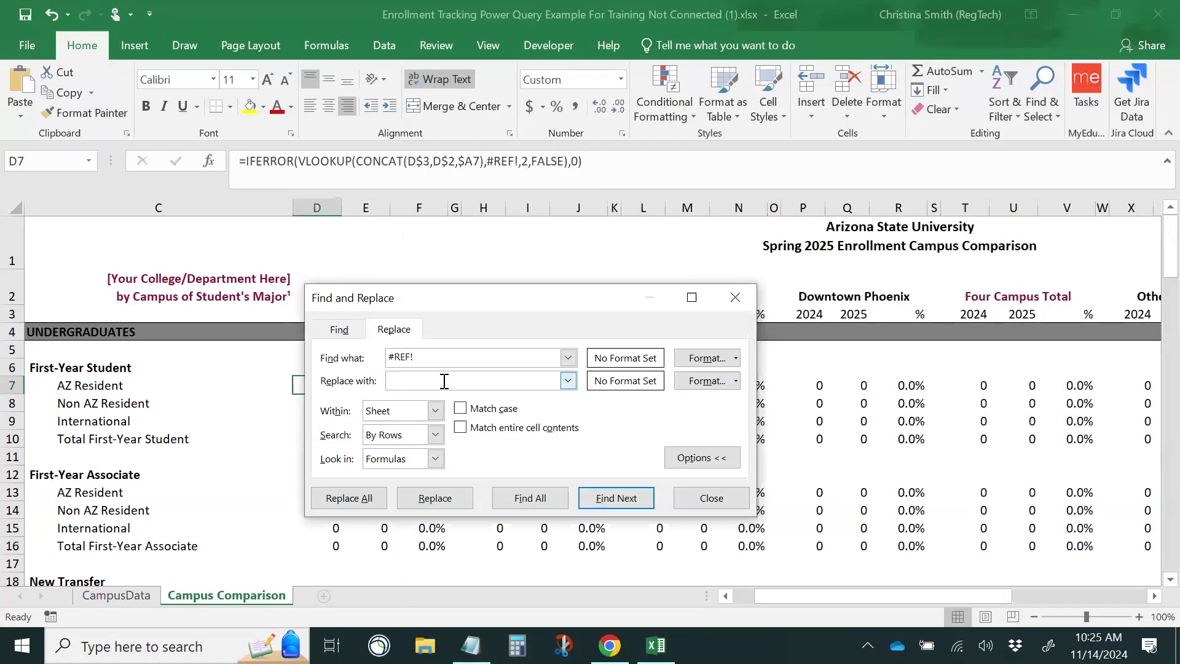
pyautogui.hotkey('ctrl', 'v')
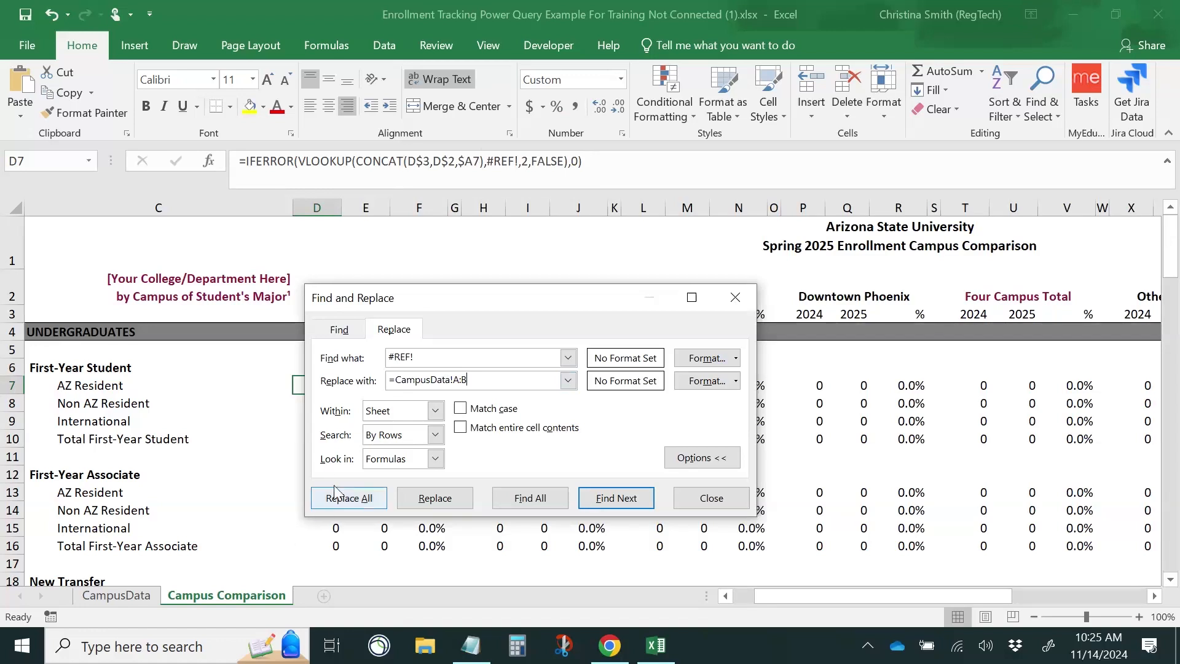
pyautogui.click(353, 503)
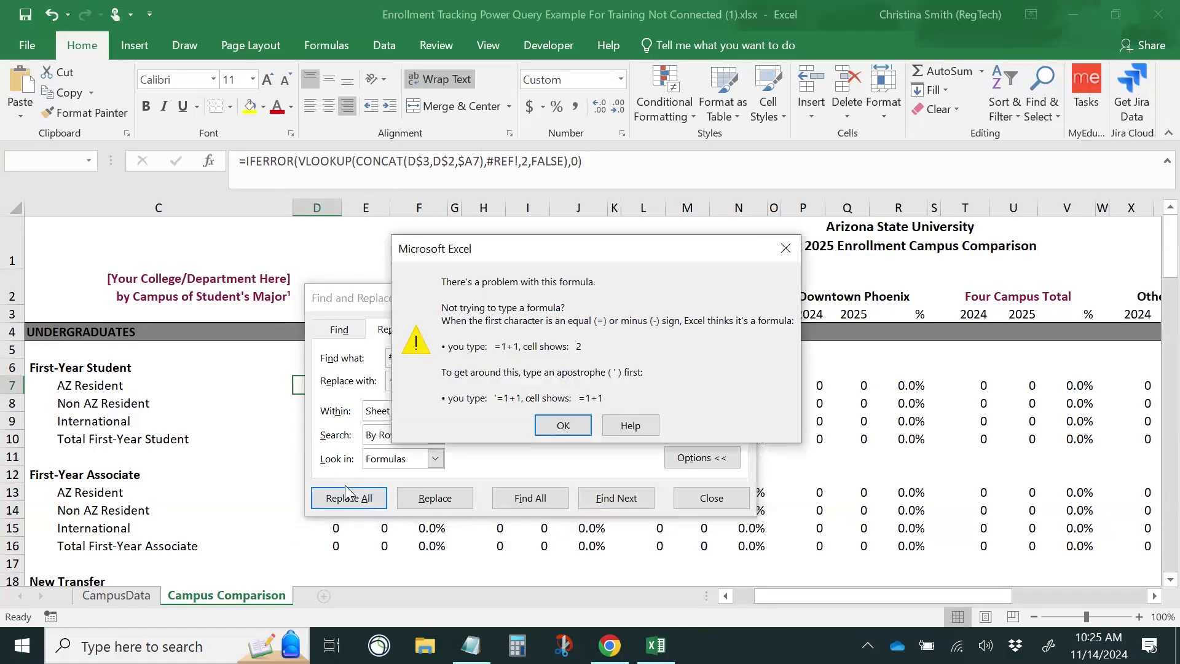
pyautogui.click(552, 427)
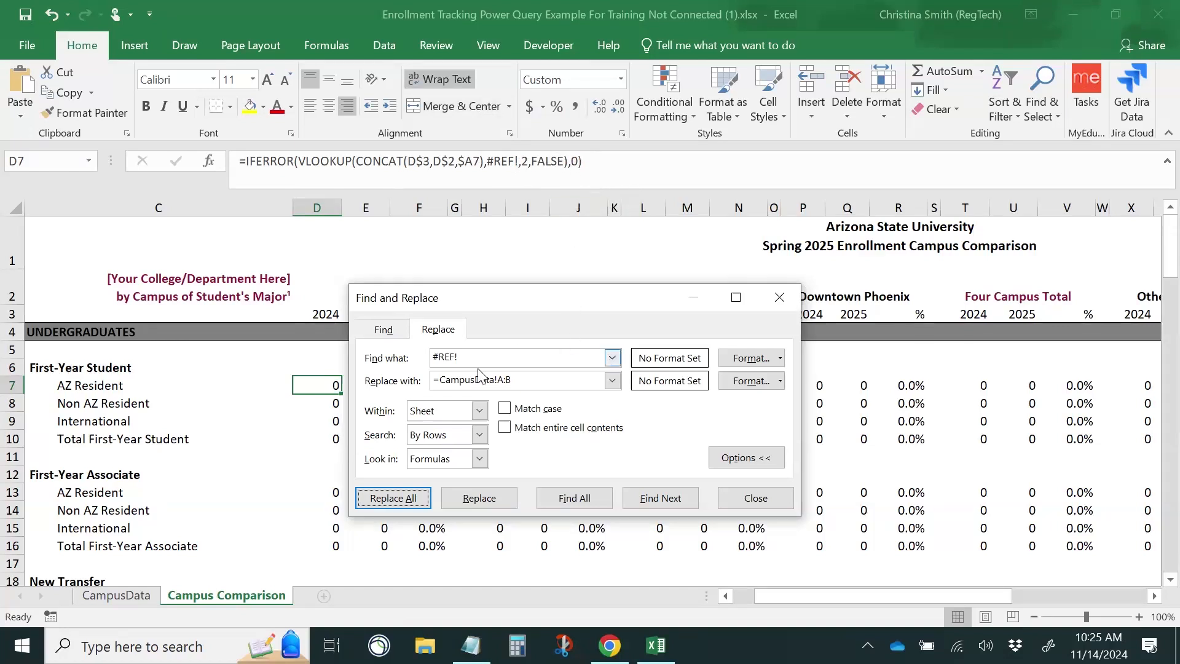
# Step: Remove the equals sign from the replacement text and replace every #REF! on the sheet with CampusData!A:B
pyautogui.click(445, 376)
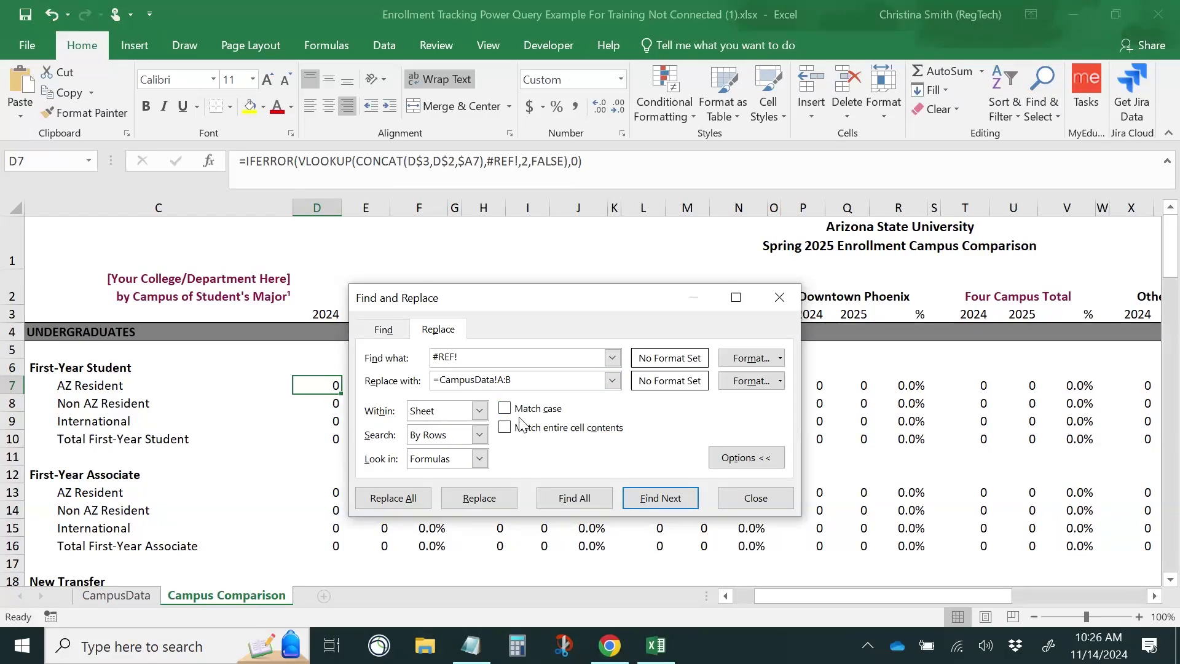
pyautogui.click(524, 381)
pyautogui.press('BackSpace')
pyautogui.click(396, 498)
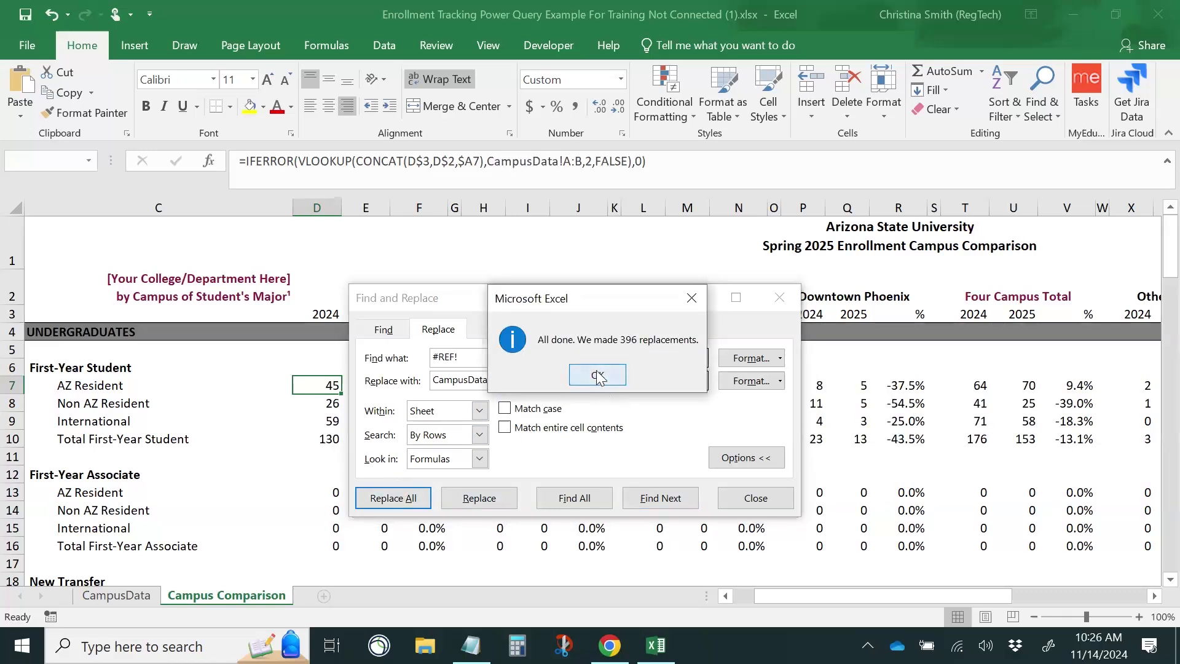
pyautogui.click(599, 379)
pyautogui.click(757, 498)
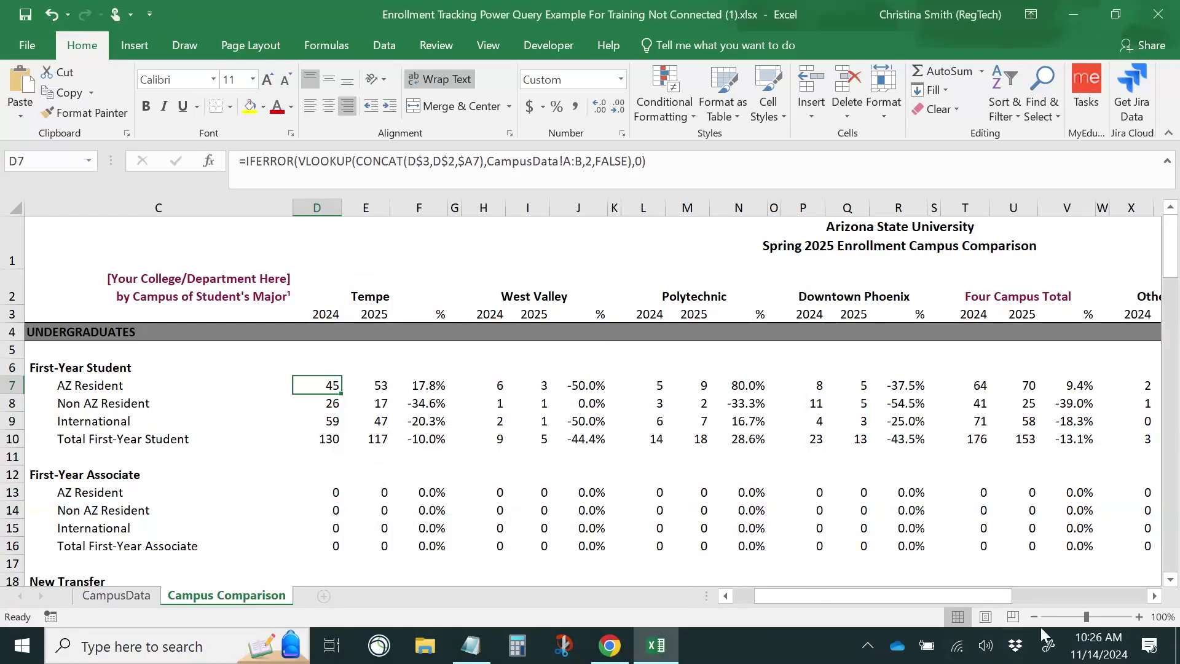
# Step: Examine the recalculated Campus Comparison figures alongside the lookup keys in column A, down the sheet
pyautogui.moveTo(828, 596); pyautogui.dragTo(707, 600)
pyautogui.scroll(-12, 693, 453)
pyautogui.scroll(-1, 841, 565)
pyautogui.scroll(13, 607, 485)
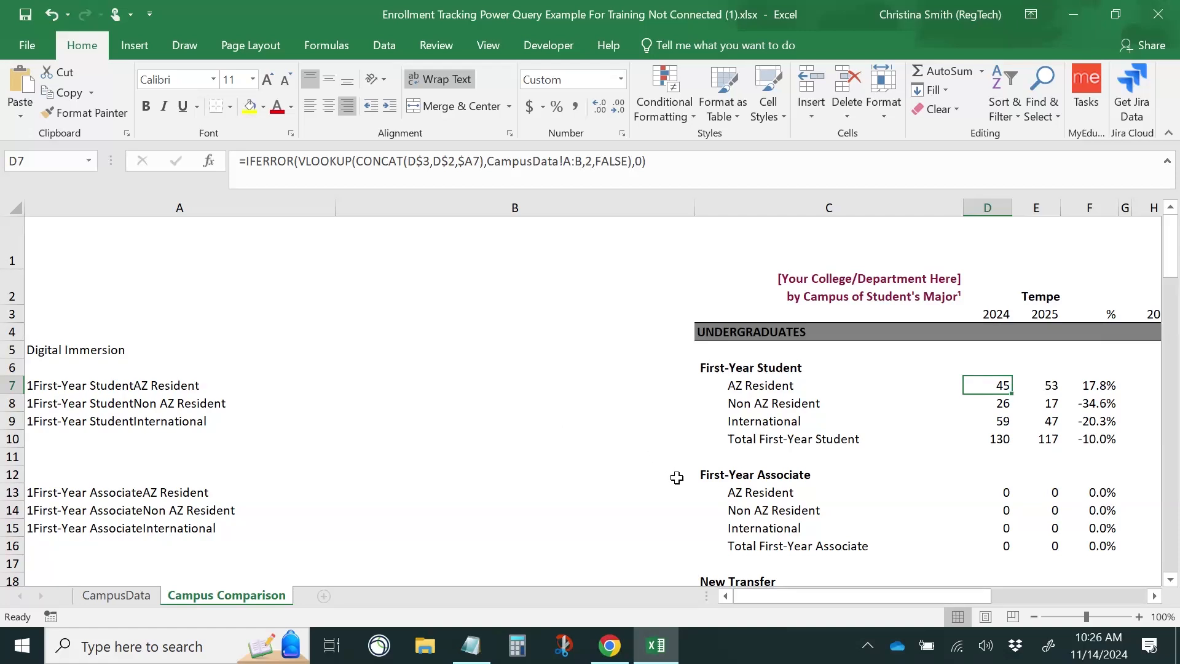
# Step: Narrow the PivotTable Fields pane on the CampusData sheet to show more worksheet columns
pyautogui.click(116, 596)
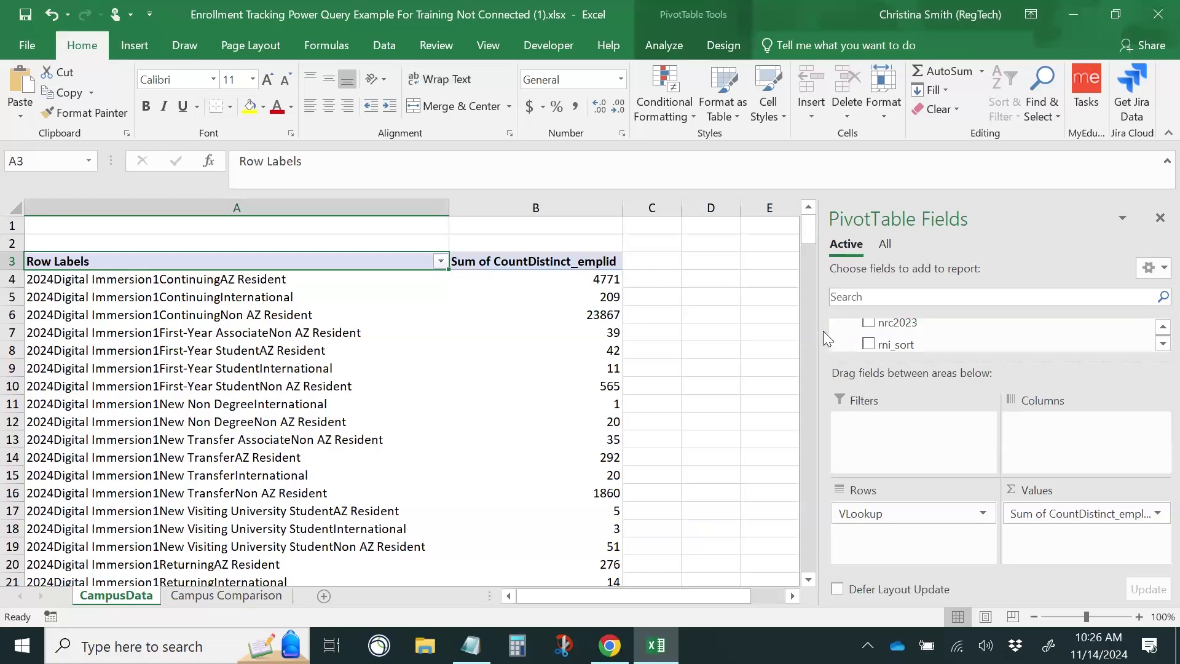
pyautogui.moveTo(820, 332); pyautogui.dragTo(1027, 332)
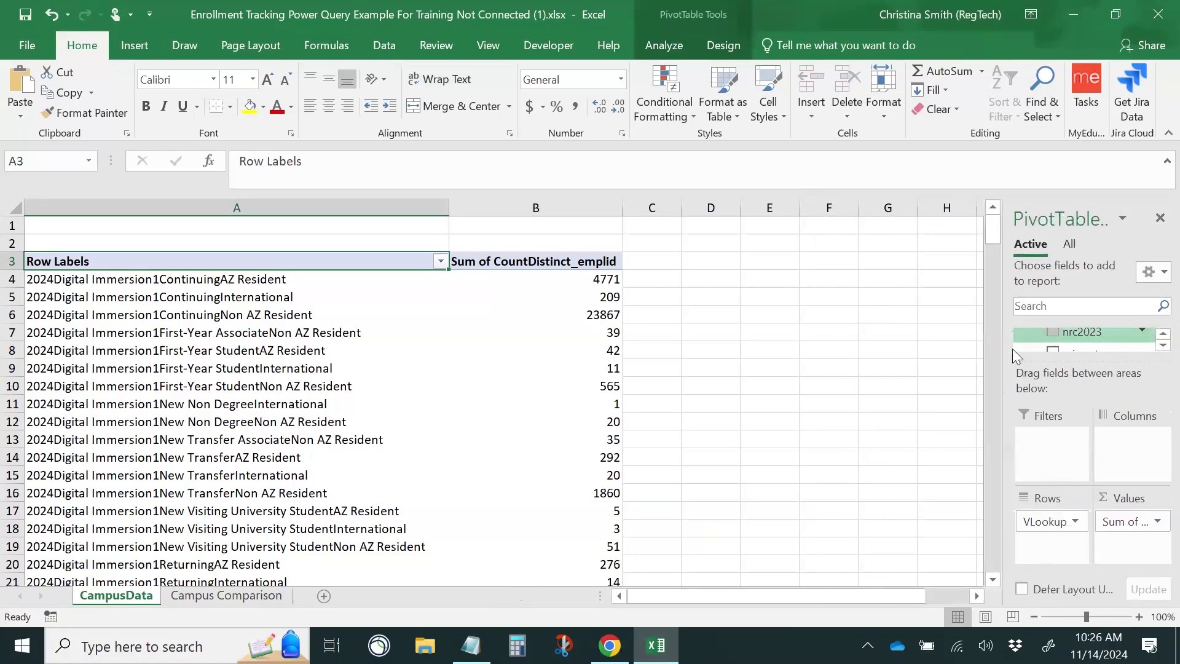
# Step: Try to insert a slicer from empty cell D3 using the enrollment_tracking_comparison_summary query connection
pyautogui.click(725, 260)
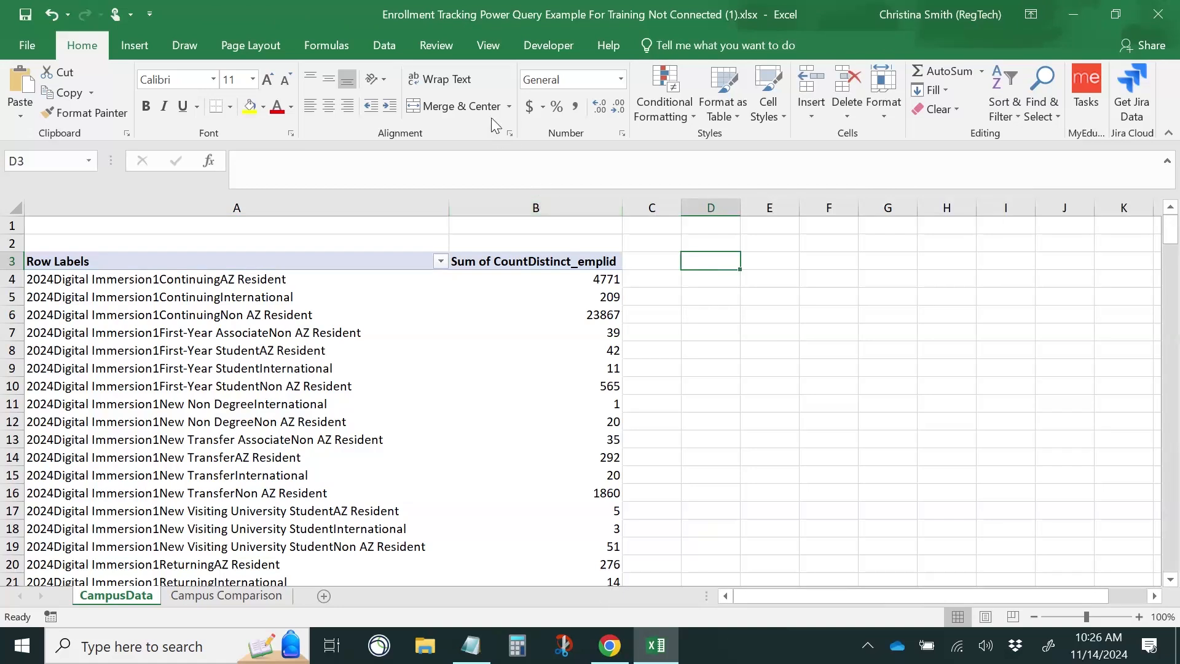
pyautogui.click(134, 52)
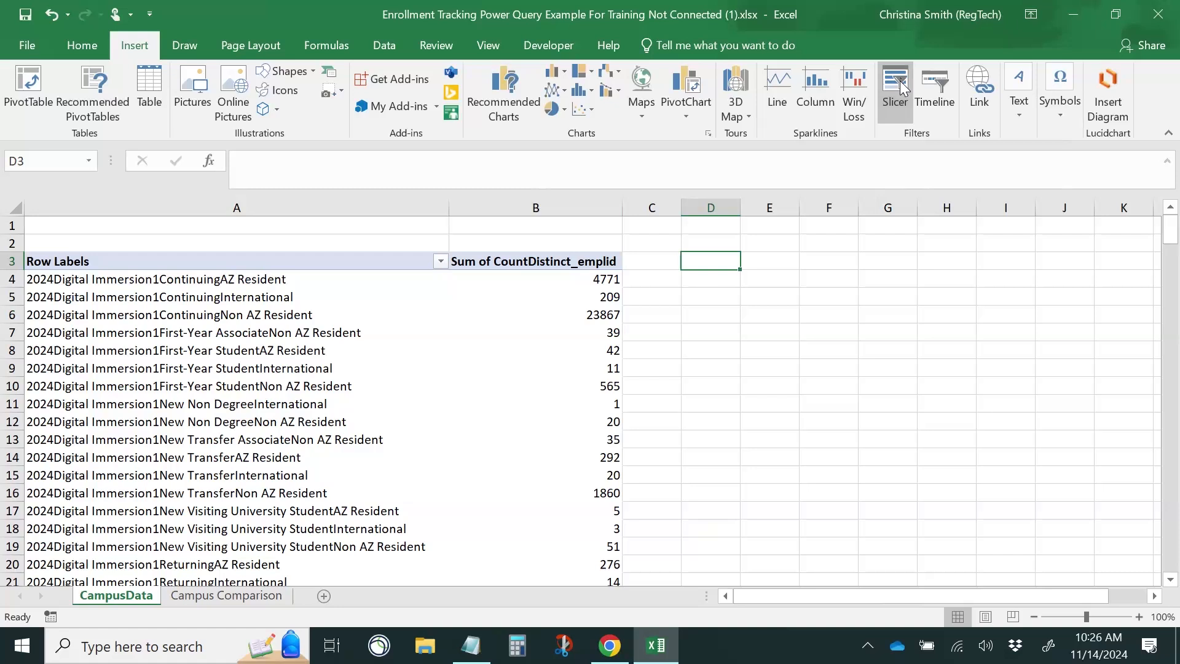
pyautogui.click(896, 86)
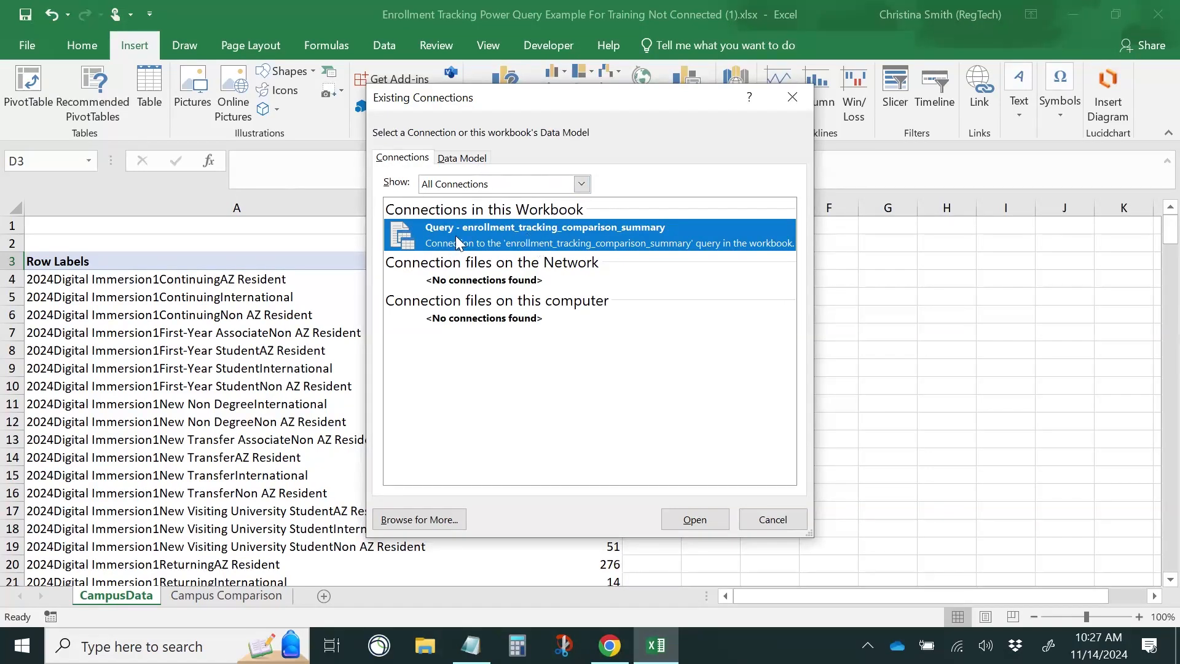
pyautogui.click(471, 160)
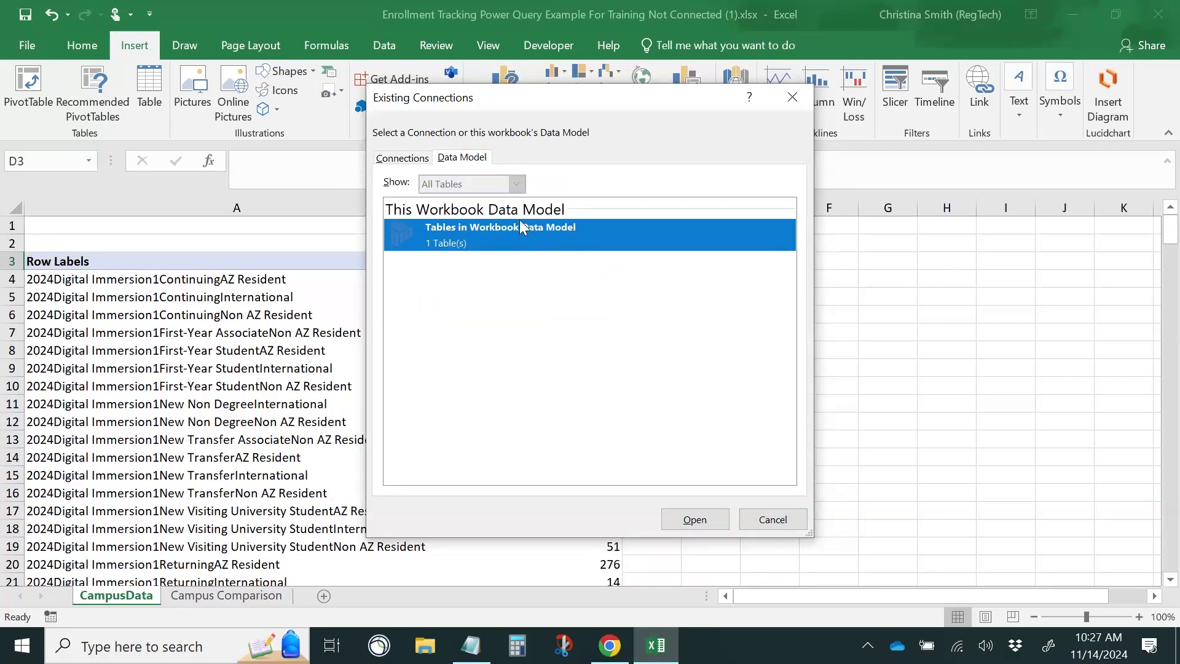
pyautogui.click(416, 161)
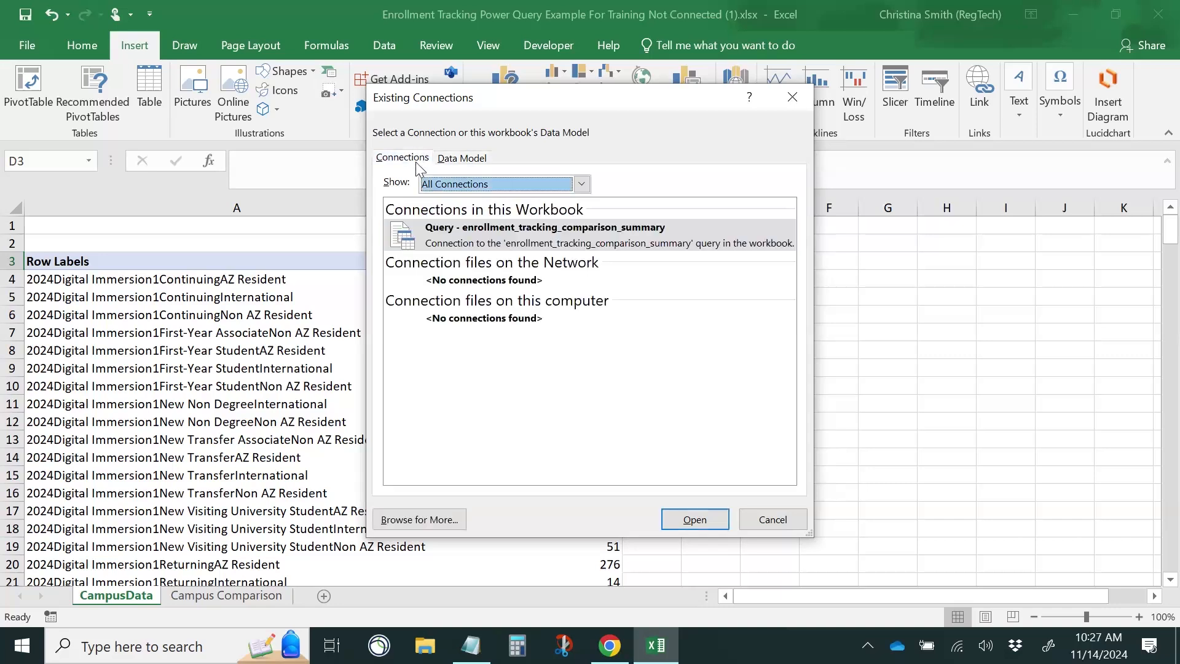
pyautogui.click(693, 526)
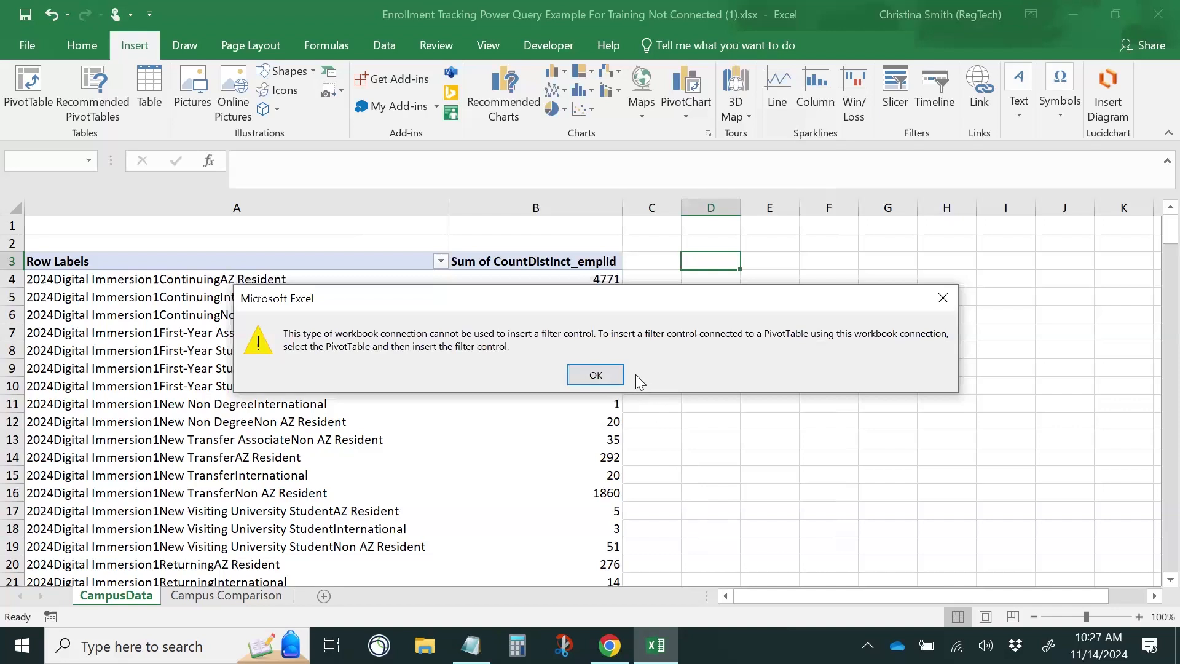
pyautogui.click(595, 375)
# Step: Insert college_short_descr and department_adj_descr slicers for the CampusData PivotTable and place them side by side next to it
pyautogui.click(184, 261)
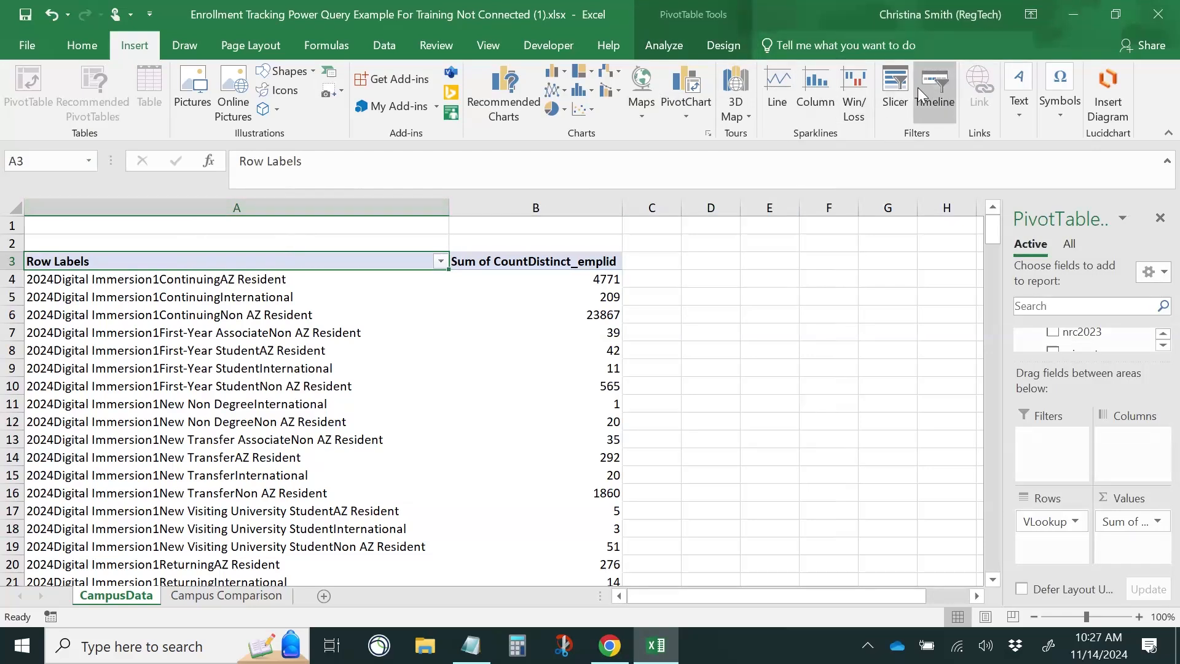
pyautogui.click(899, 87)
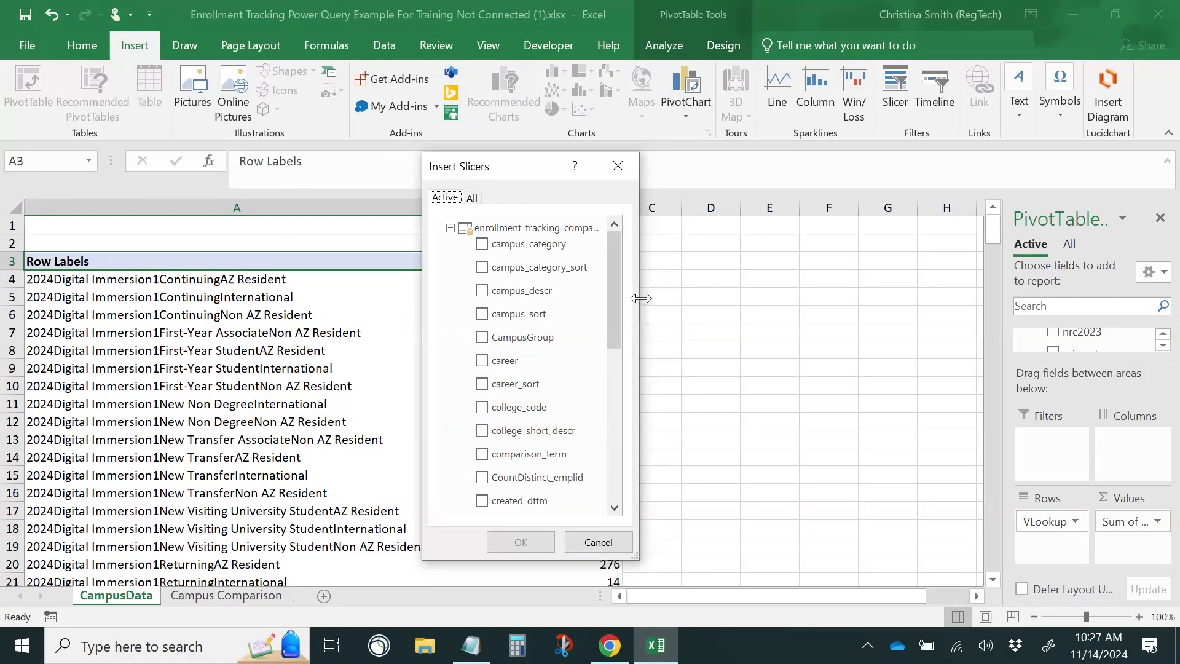
pyautogui.moveTo(618, 291); pyautogui.dragTo(613, 335)
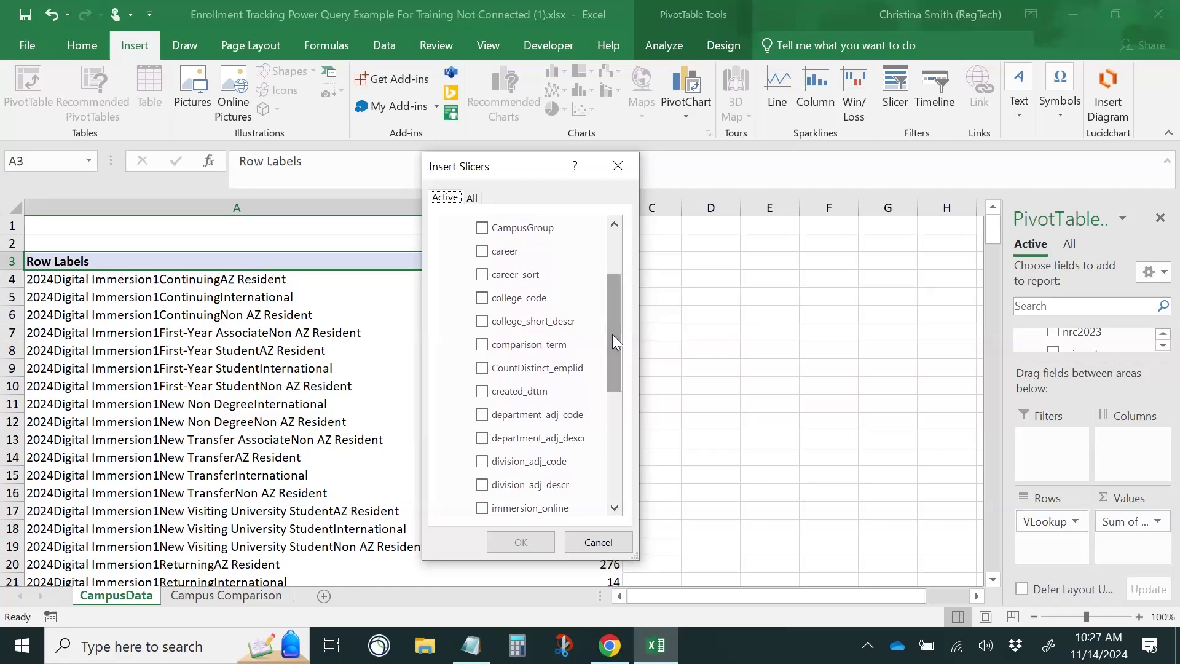
pyautogui.click(483, 323)
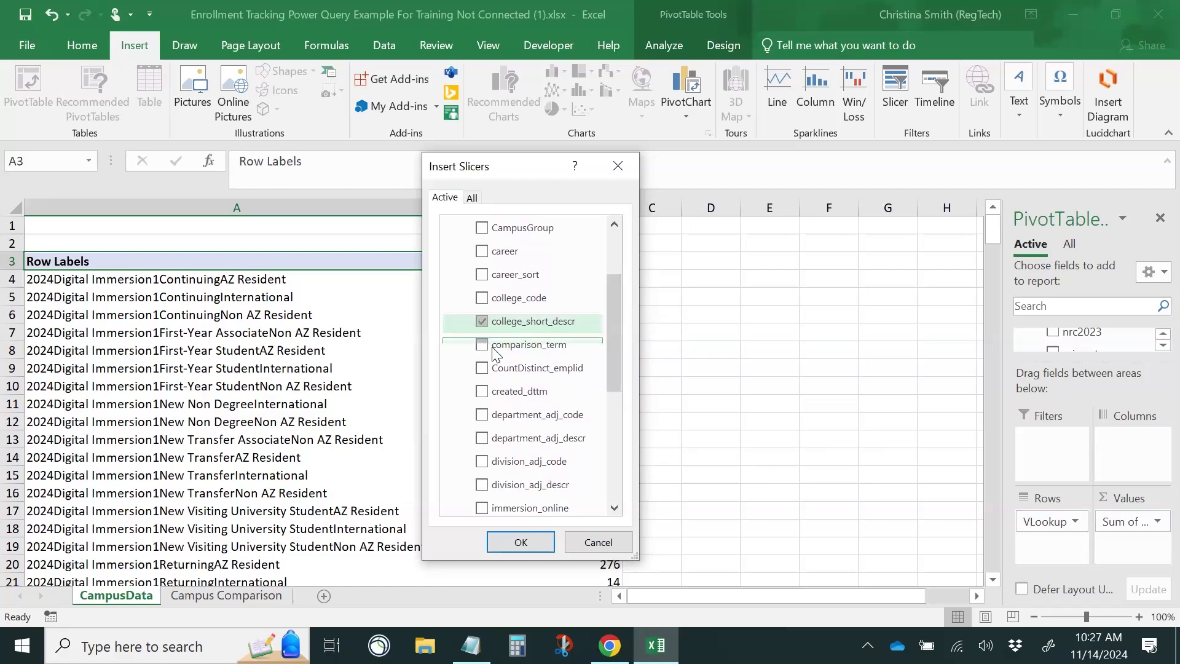
pyautogui.click(482, 439)
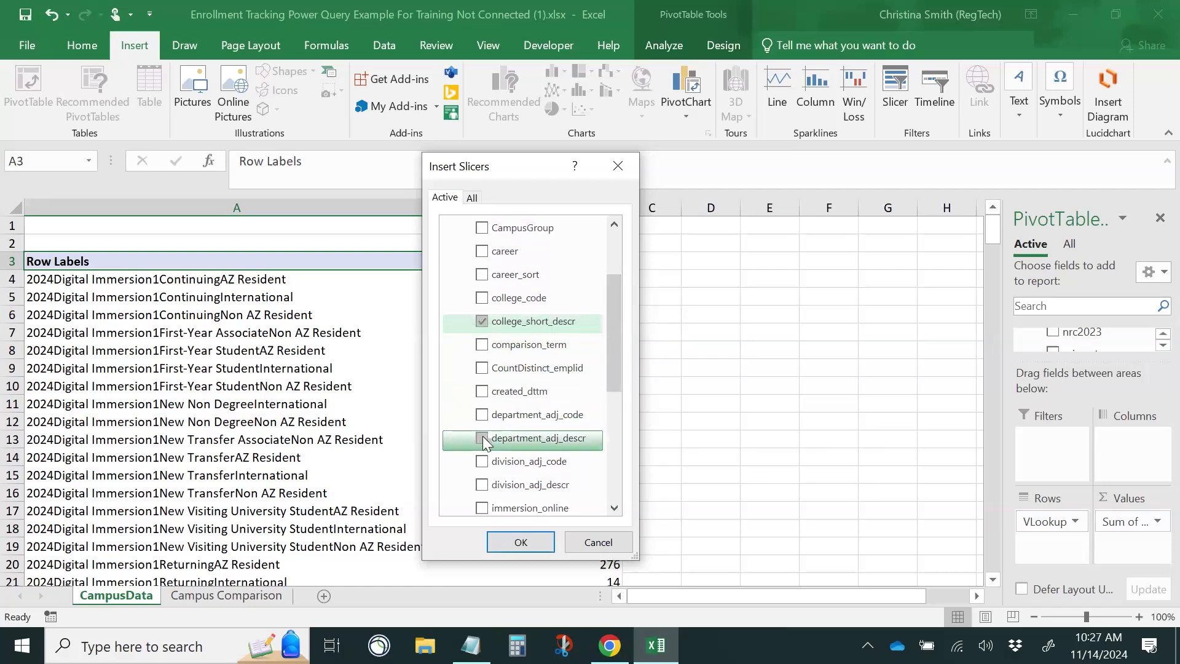
pyautogui.click(523, 544)
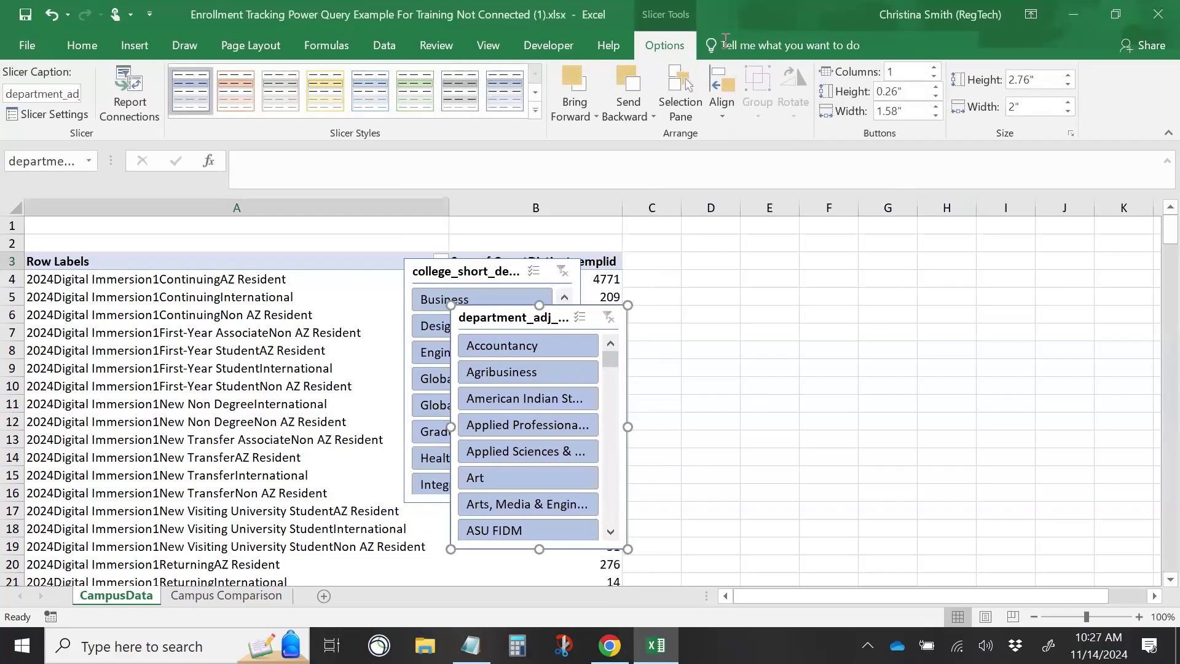
pyautogui.moveTo(504, 317); pyautogui.dragTo(859, 246)
pyautogui.moveTo(422, 271); pyautogui.dragTo(669, 250)
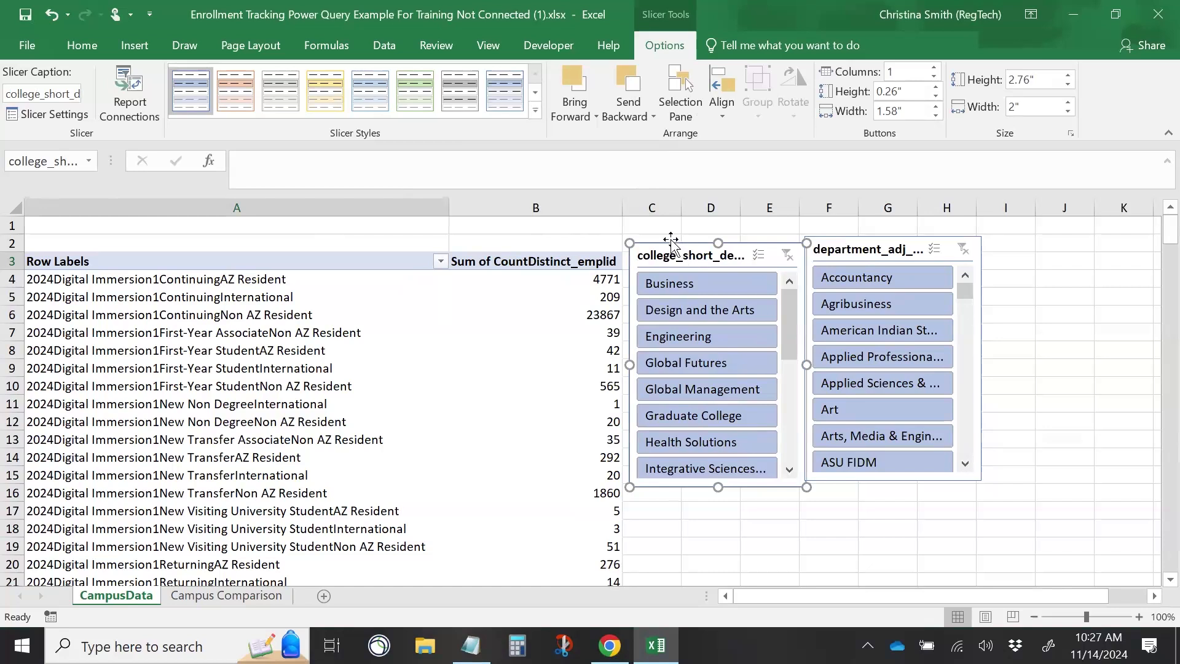
# Step: Cut the college_short_descr slicer from CampusData, paste it into Campus Comparison, and place it near the top, beside the lookup keys
pyautogui.press('Delete')
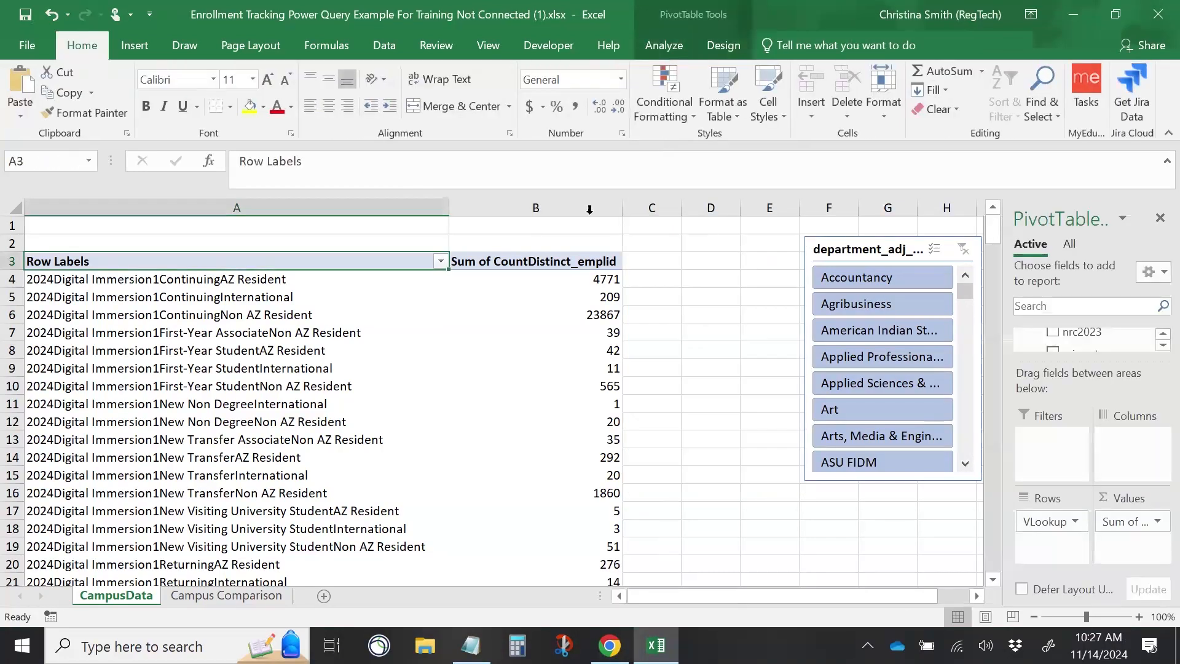
pyautogui.click(242, 601)
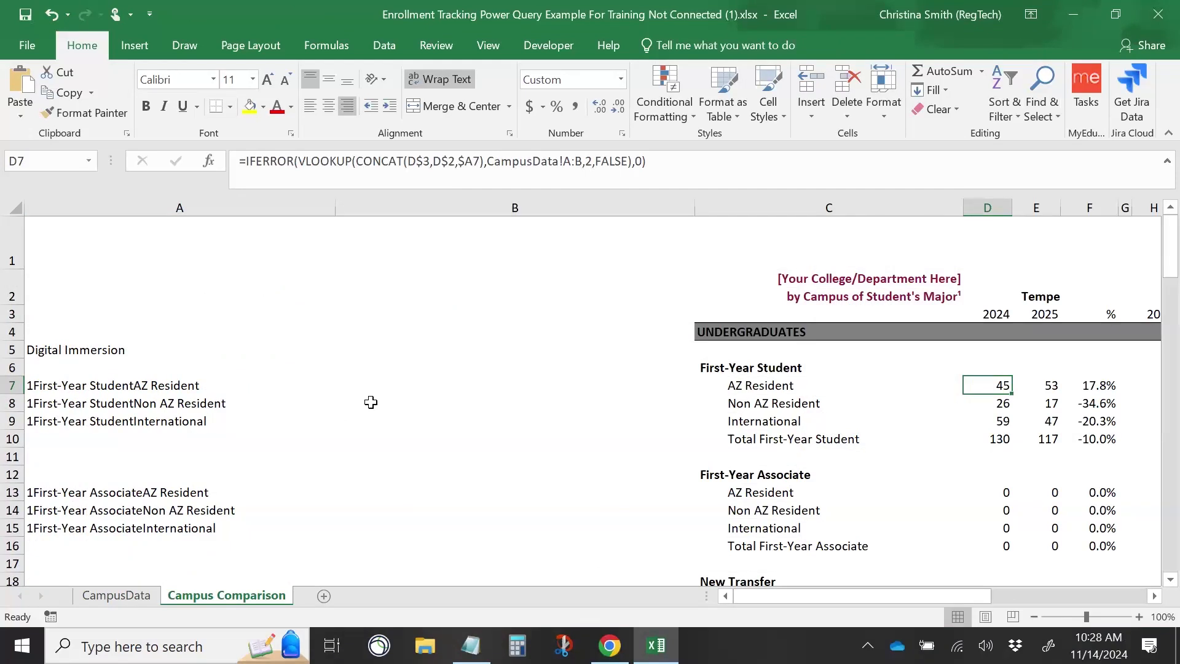
pyautogui.hotkey('ctrl', 'v')
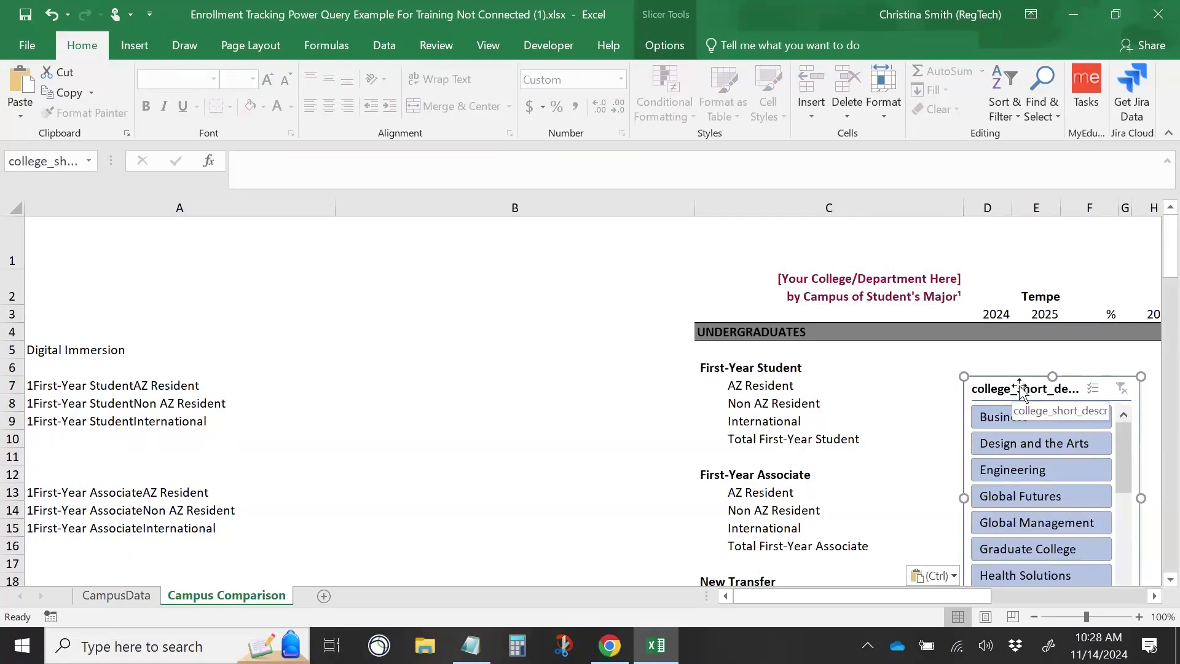
pyautogui.moveTo(1021, 389); pyautogui.dragTo(529, 225)
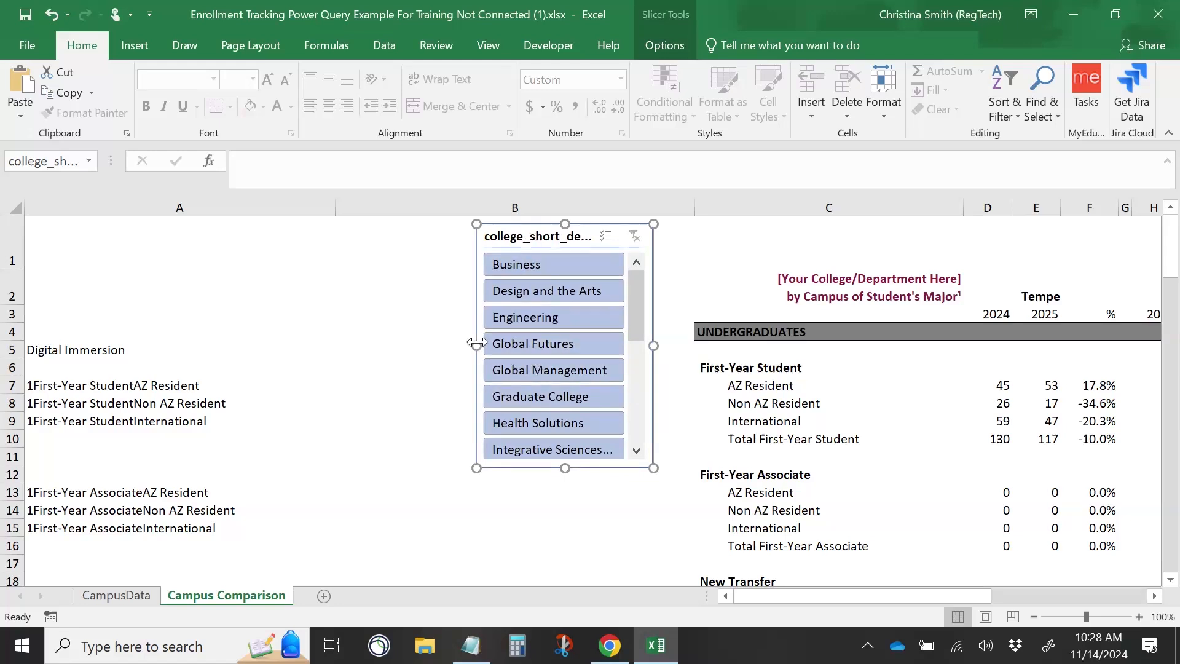
pyautogui.moveTo(540, 236); pyautogui.dragTo(409, 246)
# Step: Narrow column A to fit its lookup keys and enlarge the college_short_descr slicer to about 2.79" wide by 3.66" high
pyautogui.moveTo(337, 209); pyautogui.dragTo(243, 211)
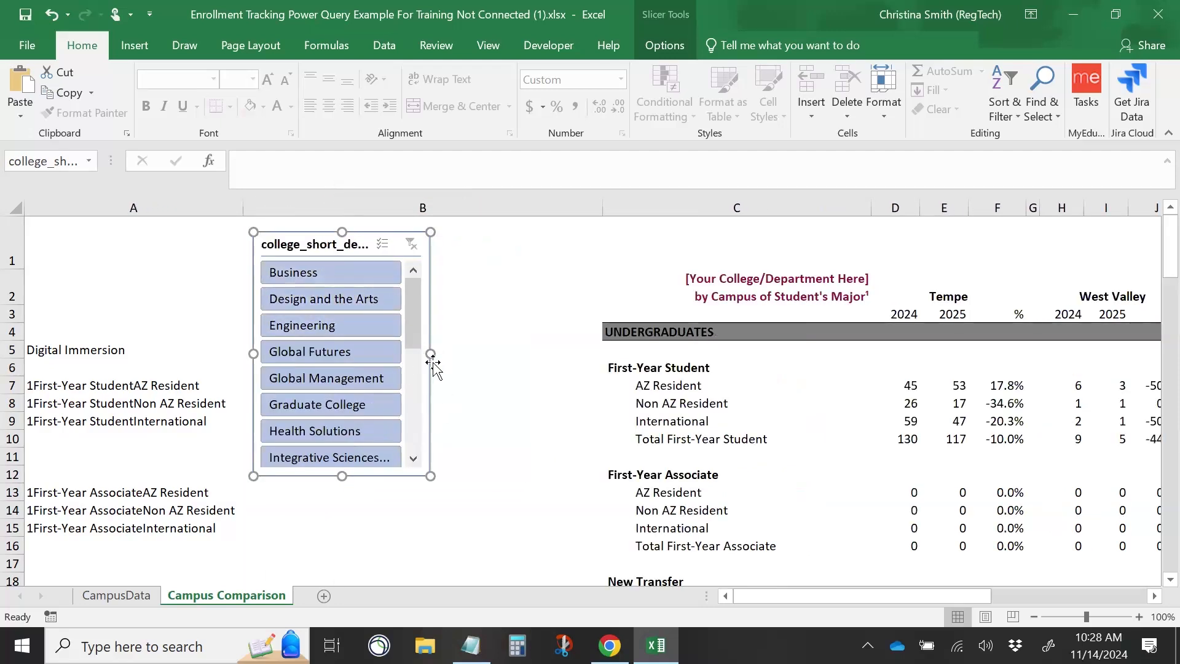
pyautogui.moveTo(431, 354); pyautogui.dragTo(500, 359)
pyautogui.moveTo(385, 480)
pyautogui.mouseDown()
pyautogui.moveTo(386, 546)
pyautogui.moveTo(385, 464)
pyautogui.moveTo(378, 546)
pyautogui.mouseUp()
pyautogui.scroll(-3, 534, 437)
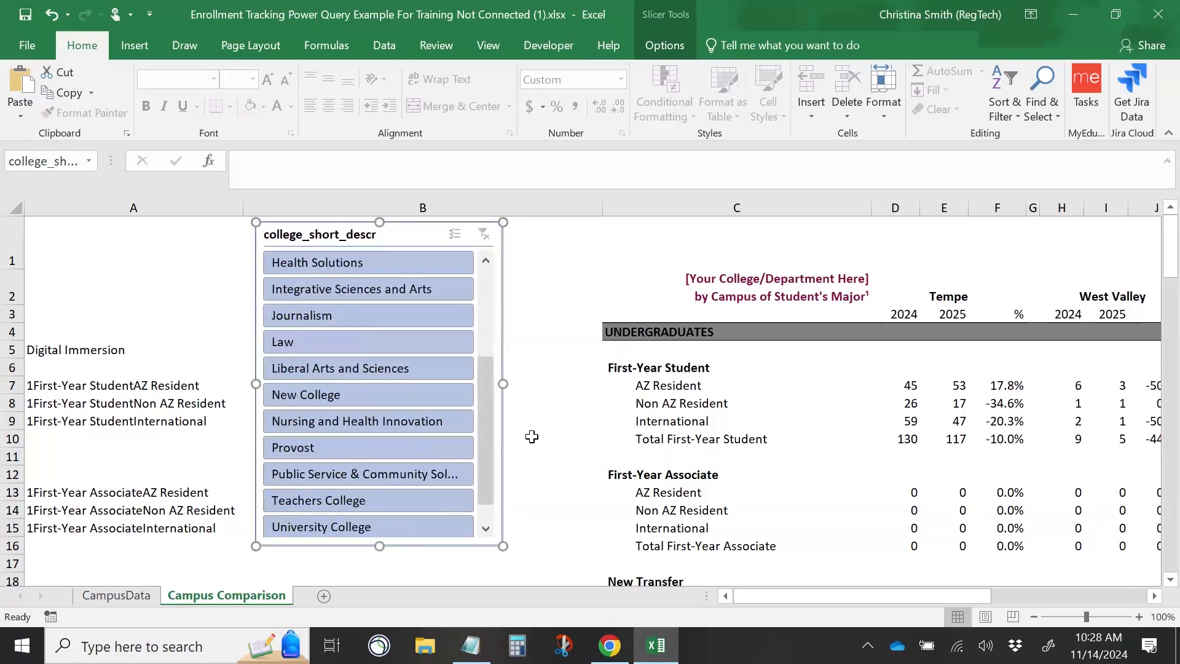
pyautogui.scroll(3, 541, 433)
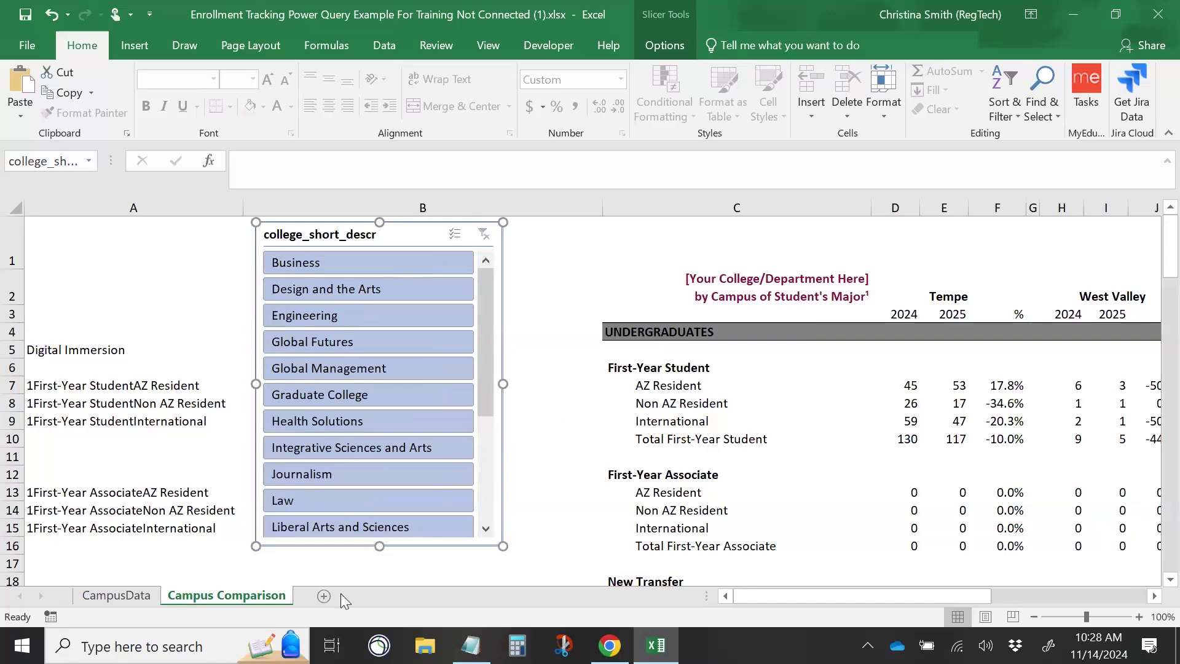
# Step: Cut the department_adj_descr slicer from CampusData and paste it into column B of the Campus Comparison sheet
pyautogui.click(132, 597)
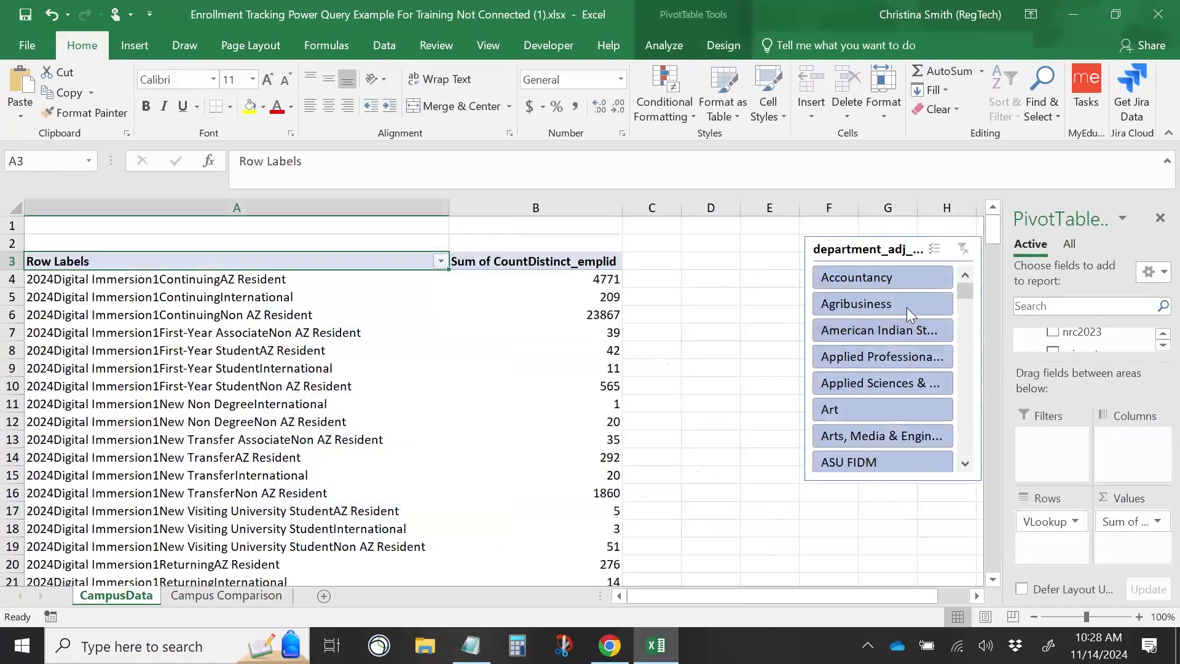
pyautogui.click(868, 249)
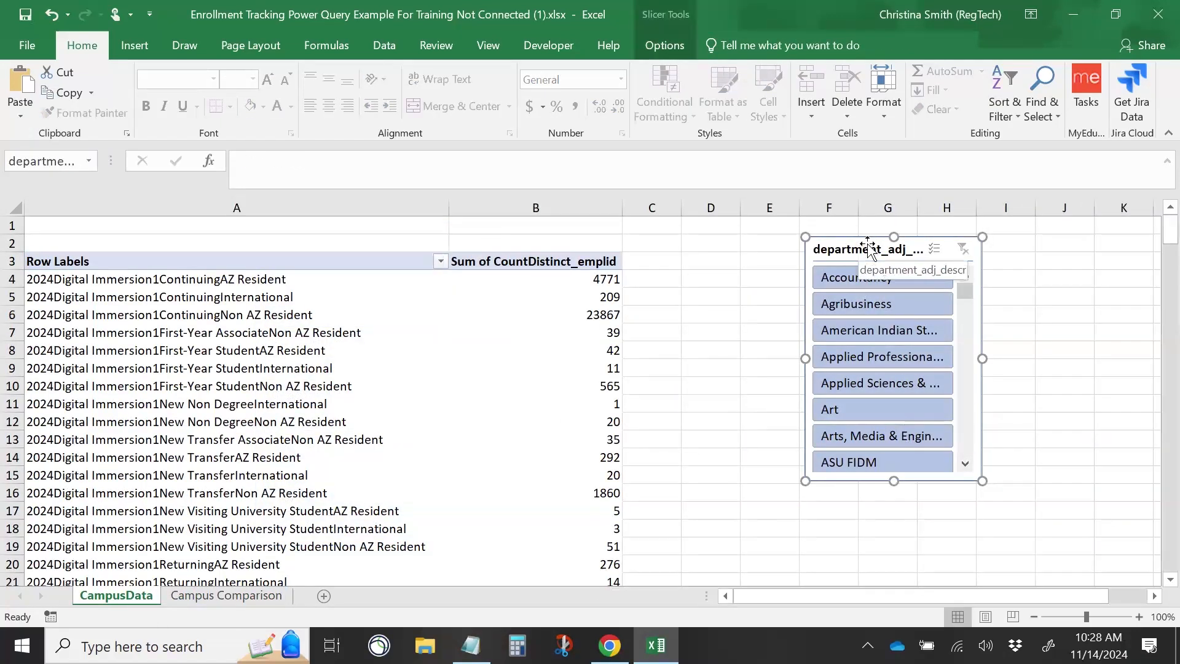
pyautogui.press('Delete')
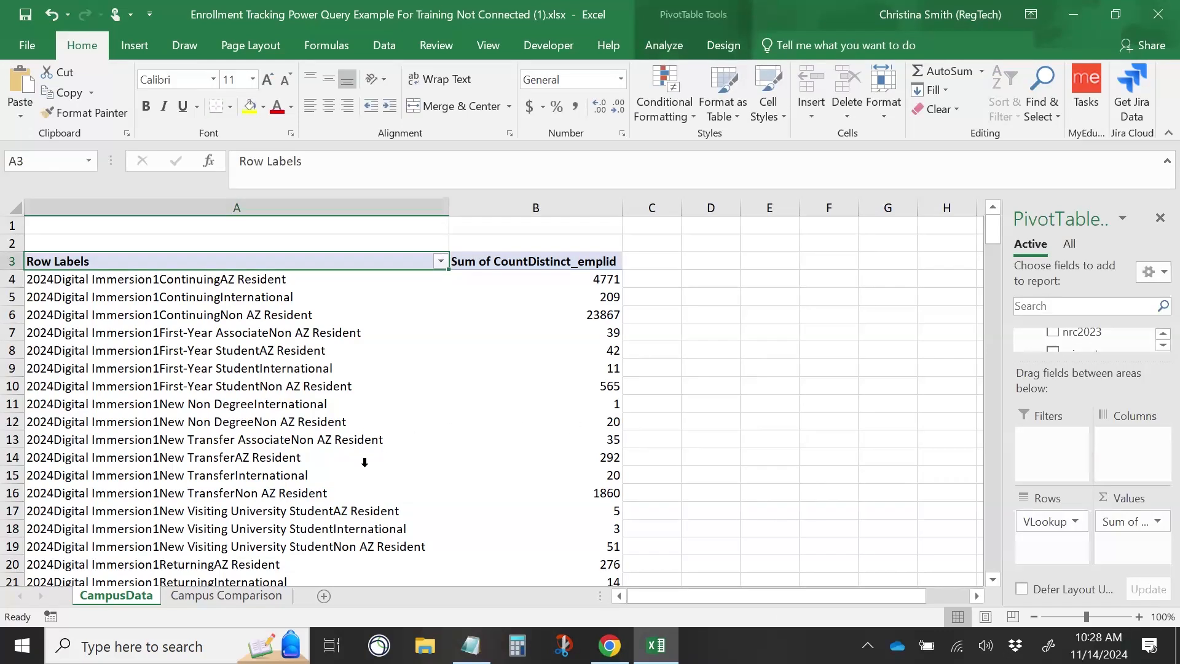
pyautogui.click(246, 597)
pyautogui.scroll(-3, 344, 522)
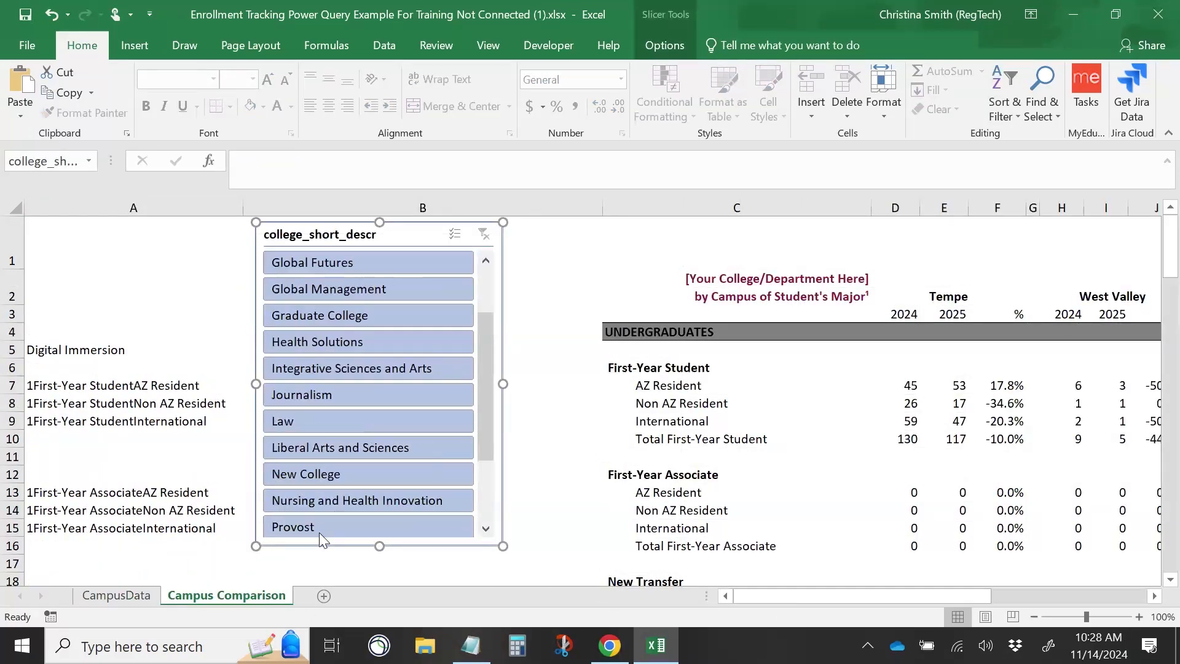
pyautogui.scroll(3, 430, 461)
pyautogui.click(566, 403)
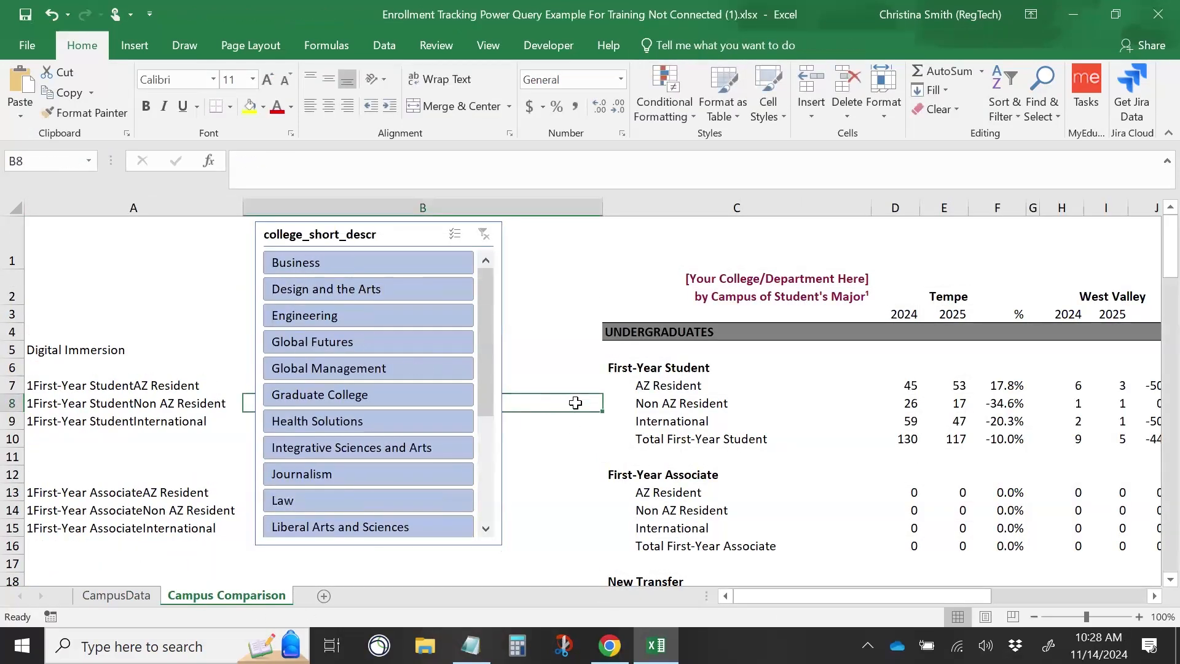
pyautogui.hotkey('ctrl', 'v')
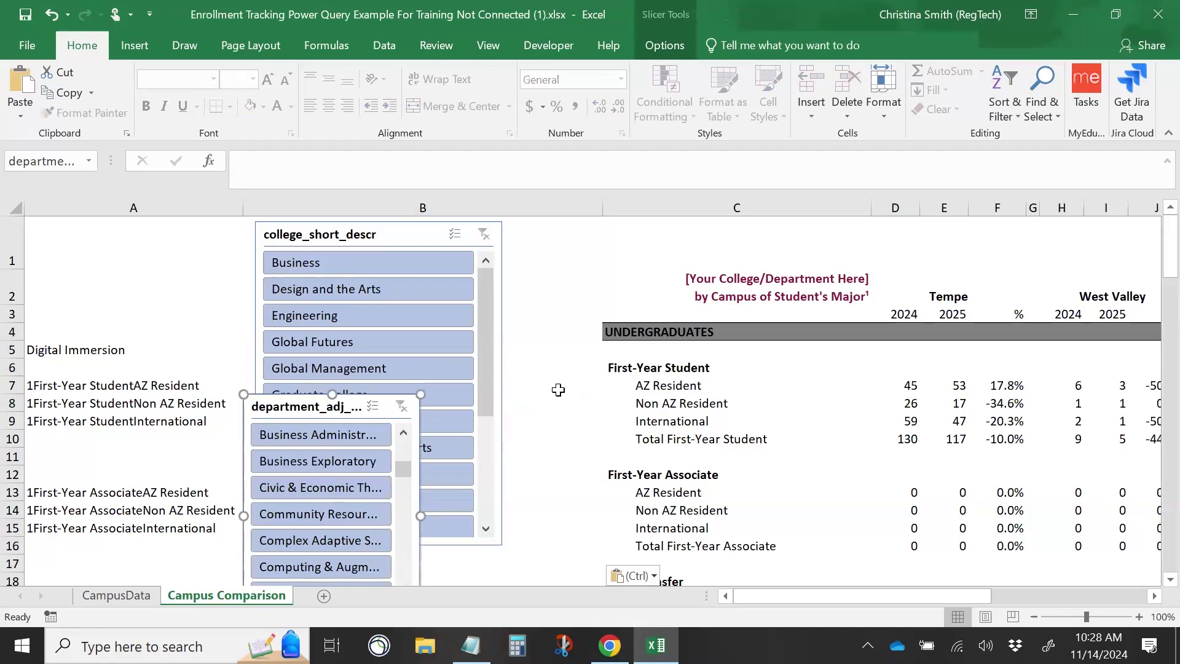
# Step: Position the department_adj_descr slicer below the college_short_descr slicer in column B and widen it to match
pyautogui.moveTo(1177, 235)
pyautogui.mouseDown()
pyautogui.moveTo(1166, 298)
pyautogui.moveTo(1165, 246)
pyautogui.mouseUp()
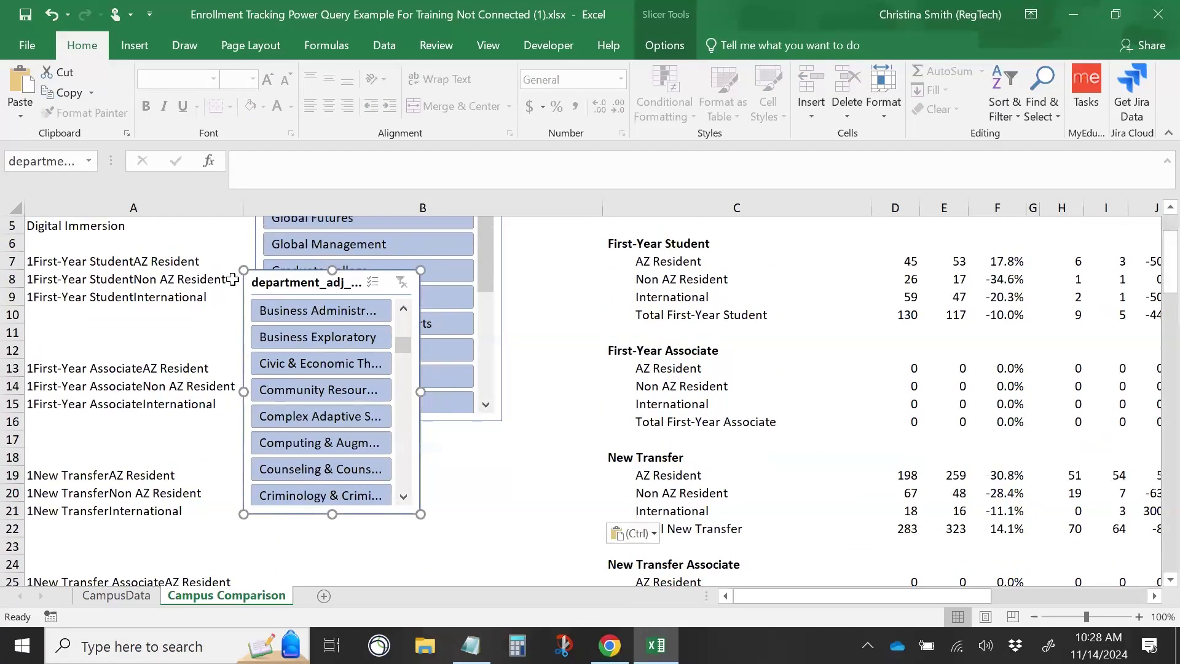
pyautogui.moveTo(296, 287); pyautogui.dragTo(300, 459)
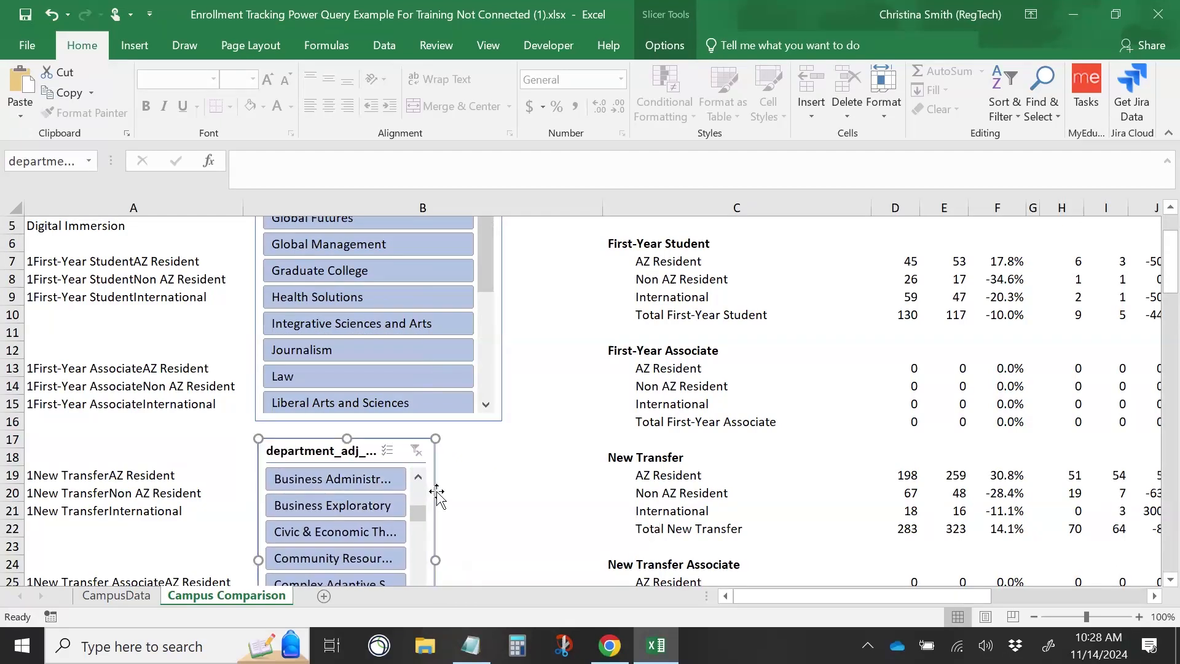
pyautogui.moveTo(433, 557); pyautogui.dragTo(502, 556)
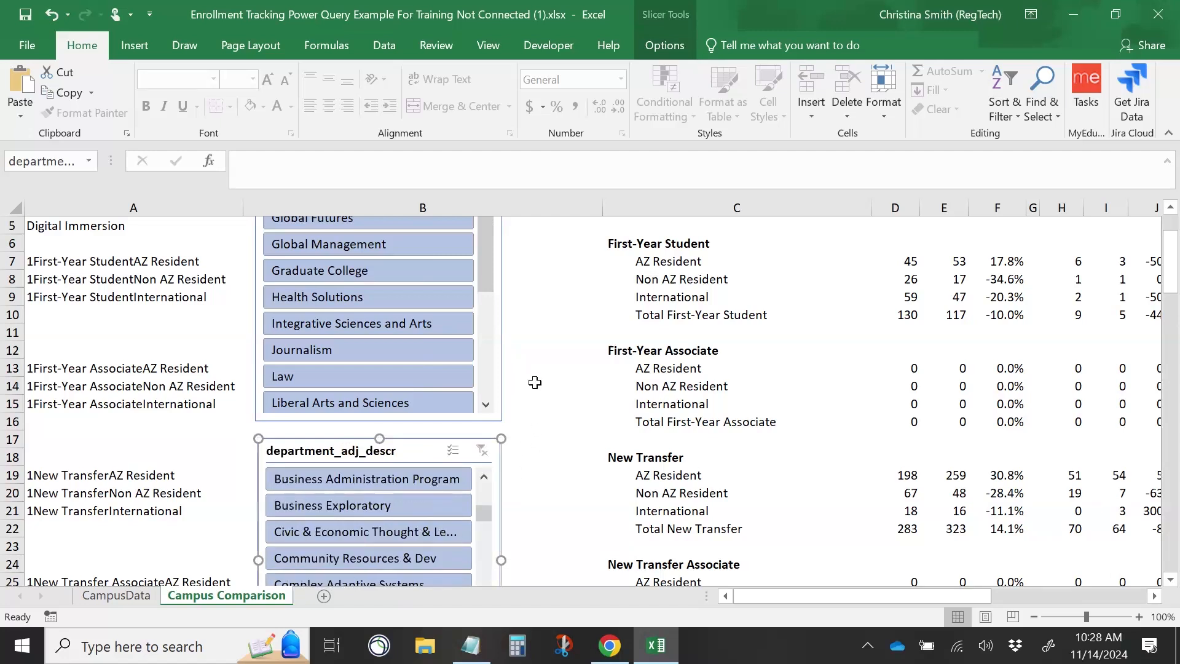
# Step: Change both the name and the header caption of the college_short_descr slicer to College in its slicer settings
pyautogui.moveTo(1168, 251); pyautogui.dragTo(1167, 241)
pyautogui.rightClick(308, 237)
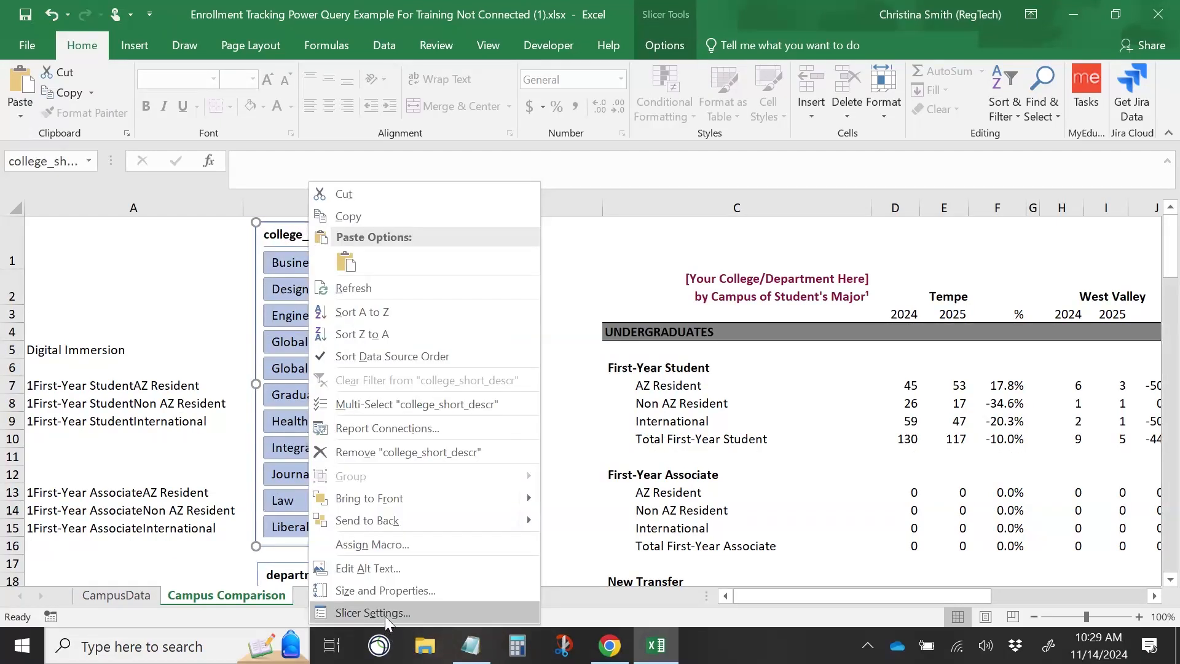
pyautogui.click(384, 612)
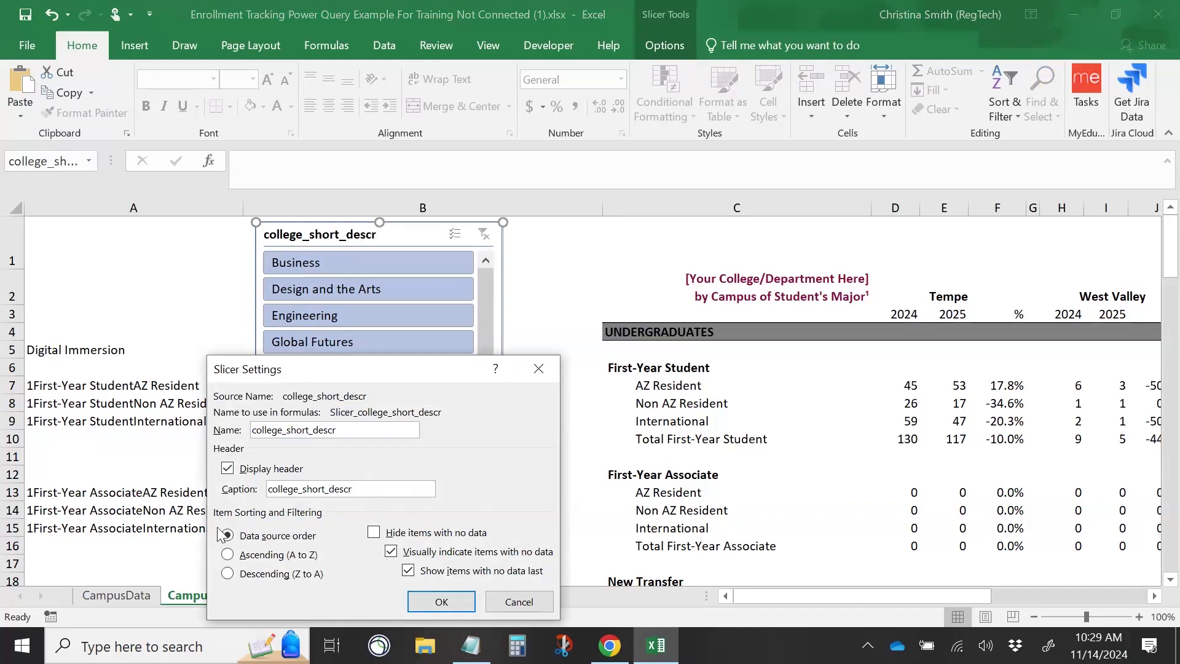
pyautogui.moveTo(338, 430); pyautogui.dragTo(73, 426)
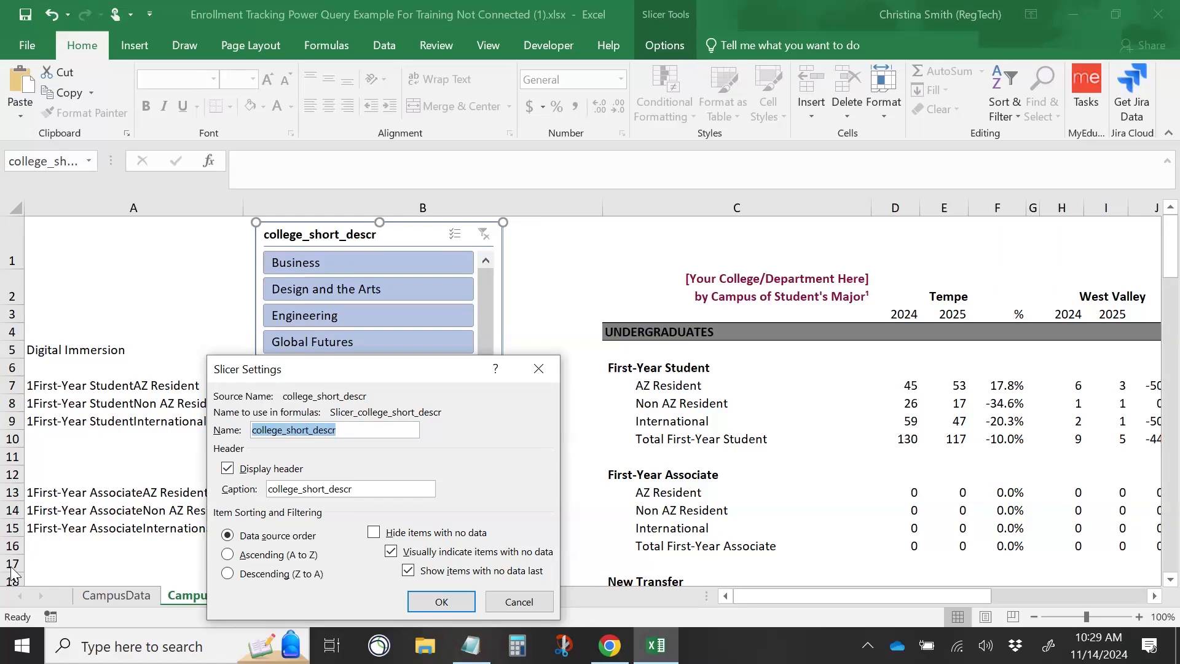
pyautogui.write('College')
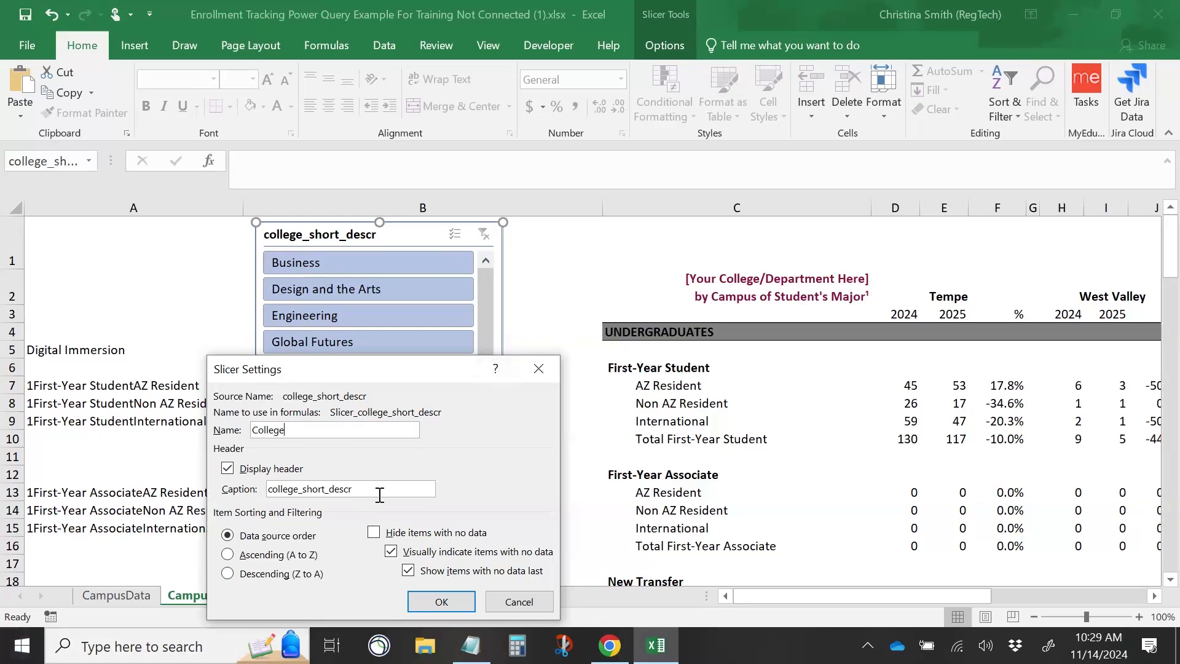
pyautogui.moveTo(372, 489); pyautogui.dragTo(248, 467)
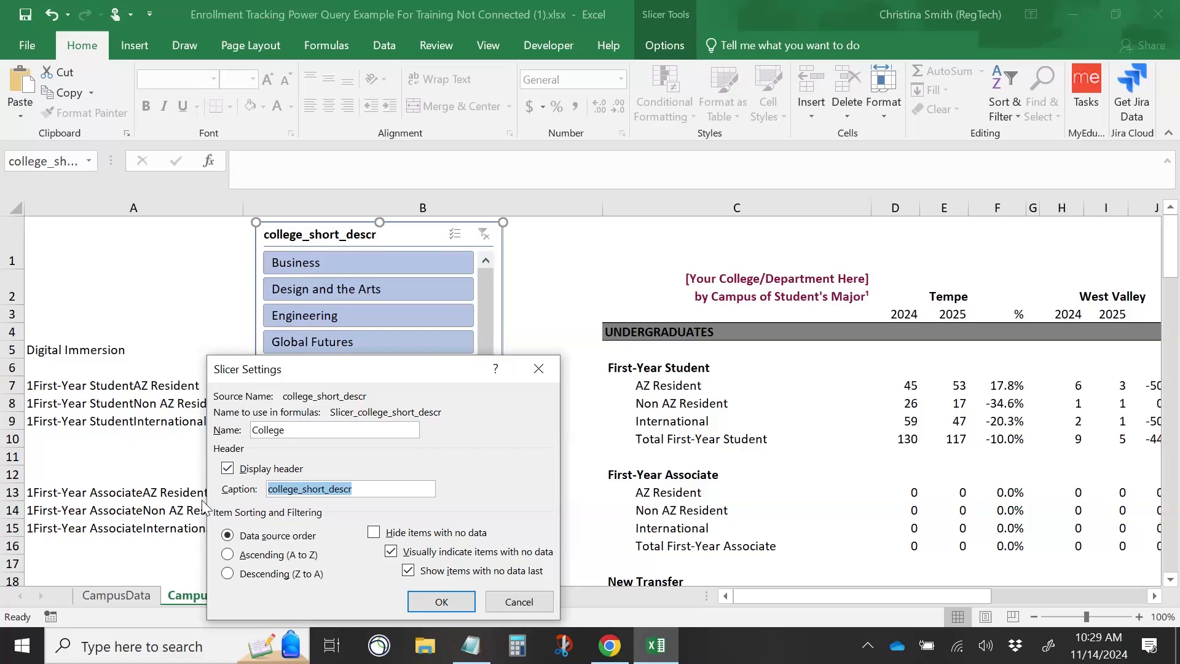
pyautogui.write('College')
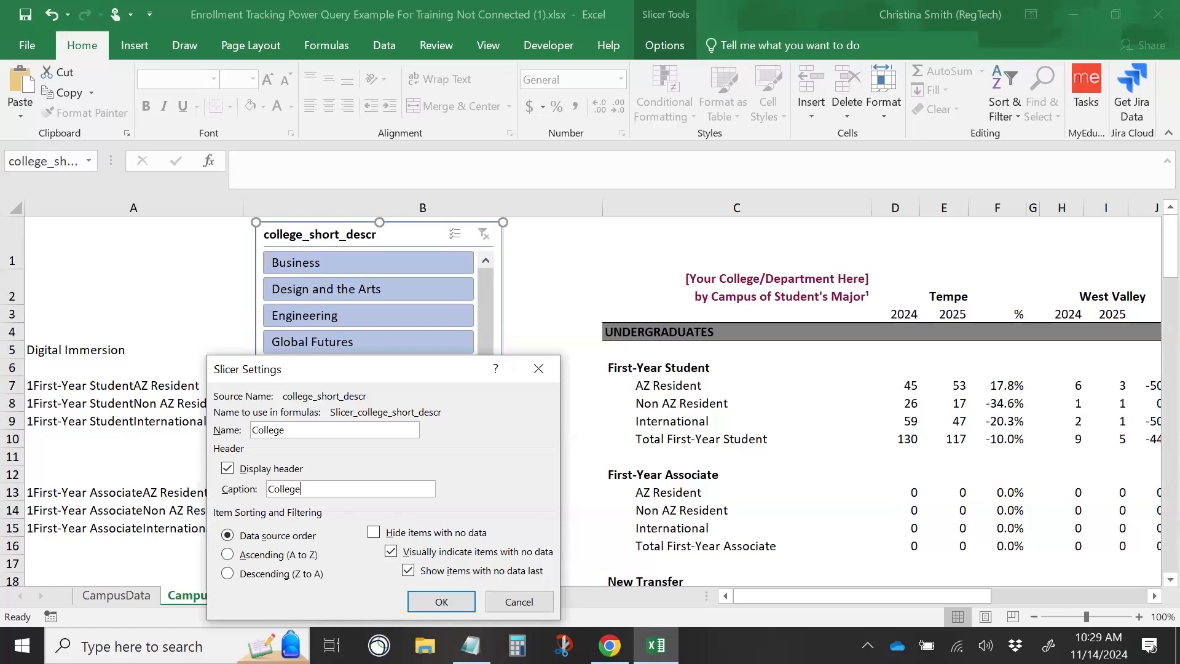
# Step: Sort the College slicer's items in ascending order, turn off showing items with no data last, and apply the settings
pyautogui.click(229, 555)
pyautogui.click(409, 571)
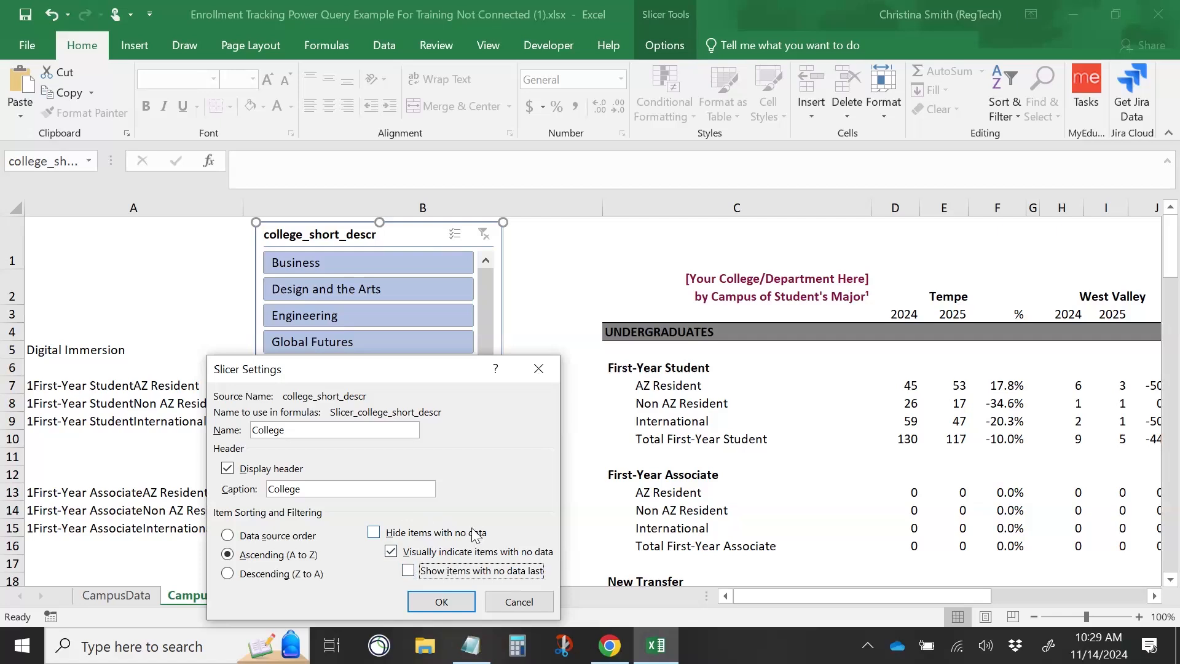
pyautogui.click(441, 602)
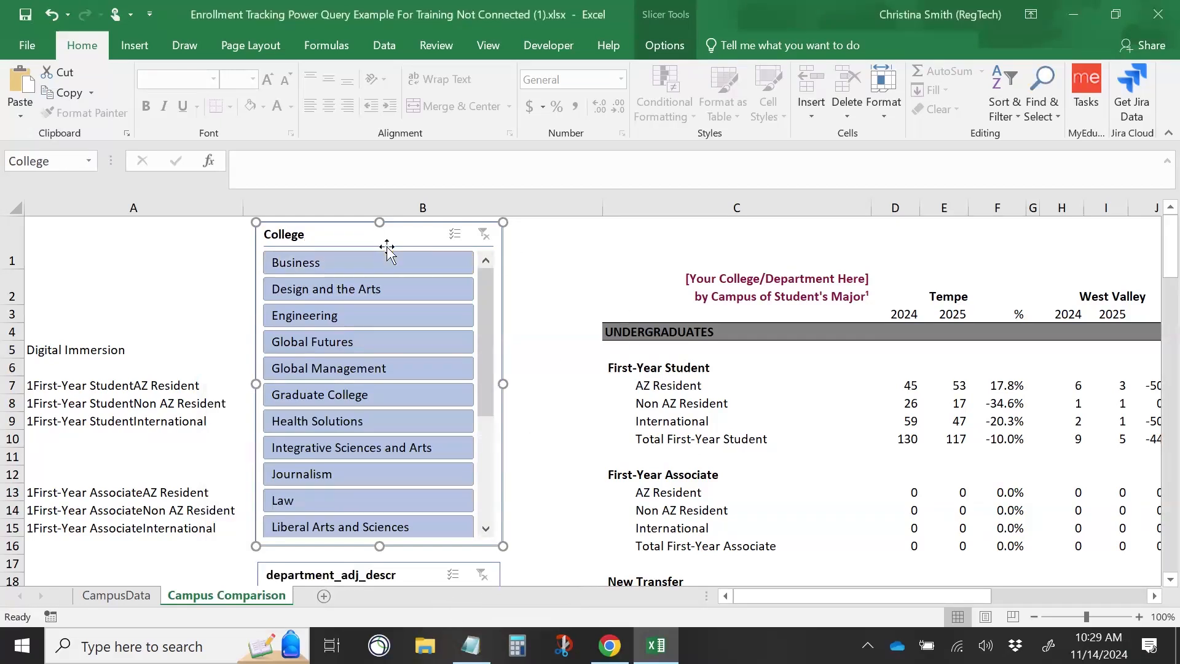
pyautogui.rightClick(407, 233)
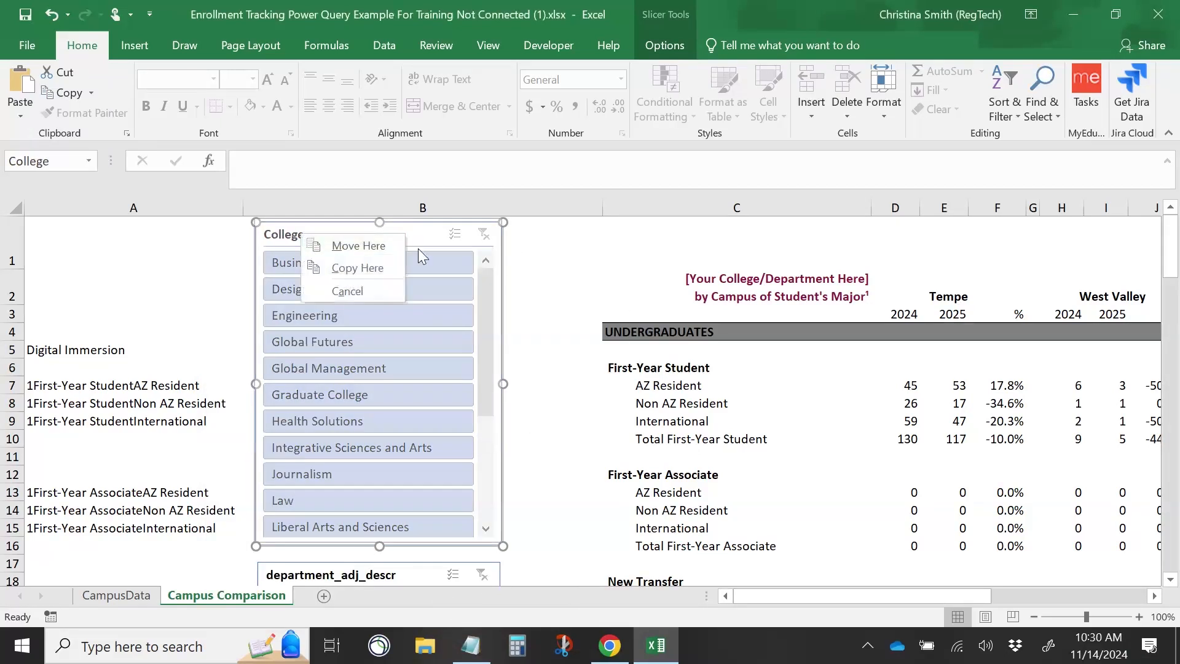
pyautogui.click(565, 257)
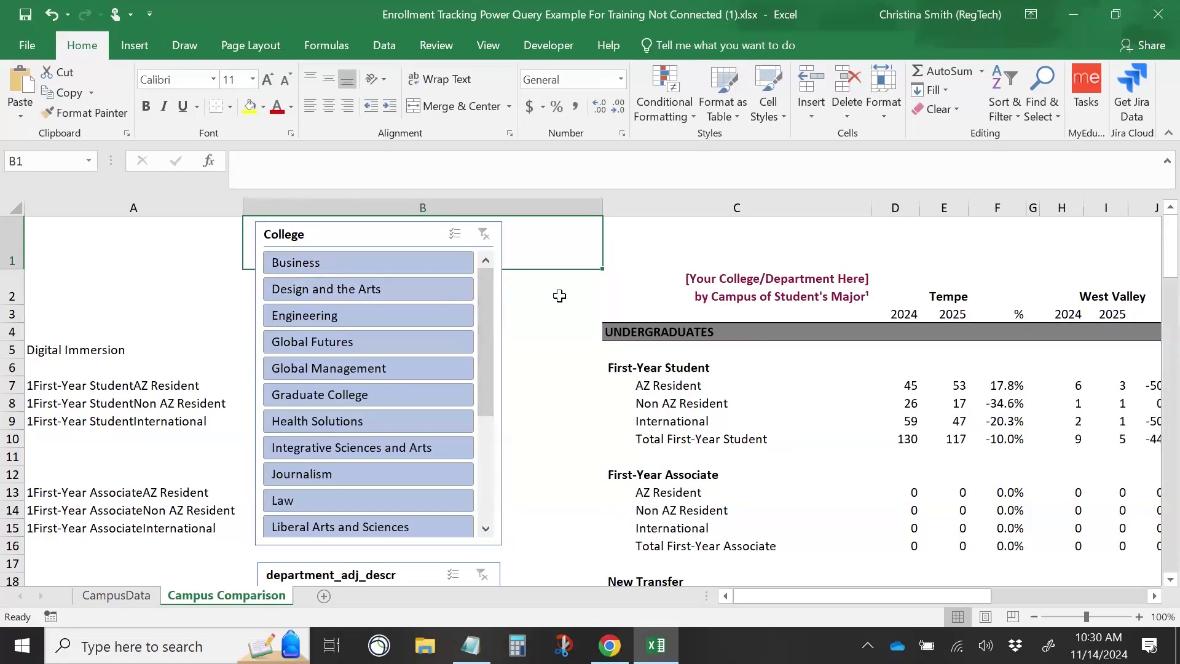
pyautogui.click(397, 237)
pyautogui.rightClick(397, 236)
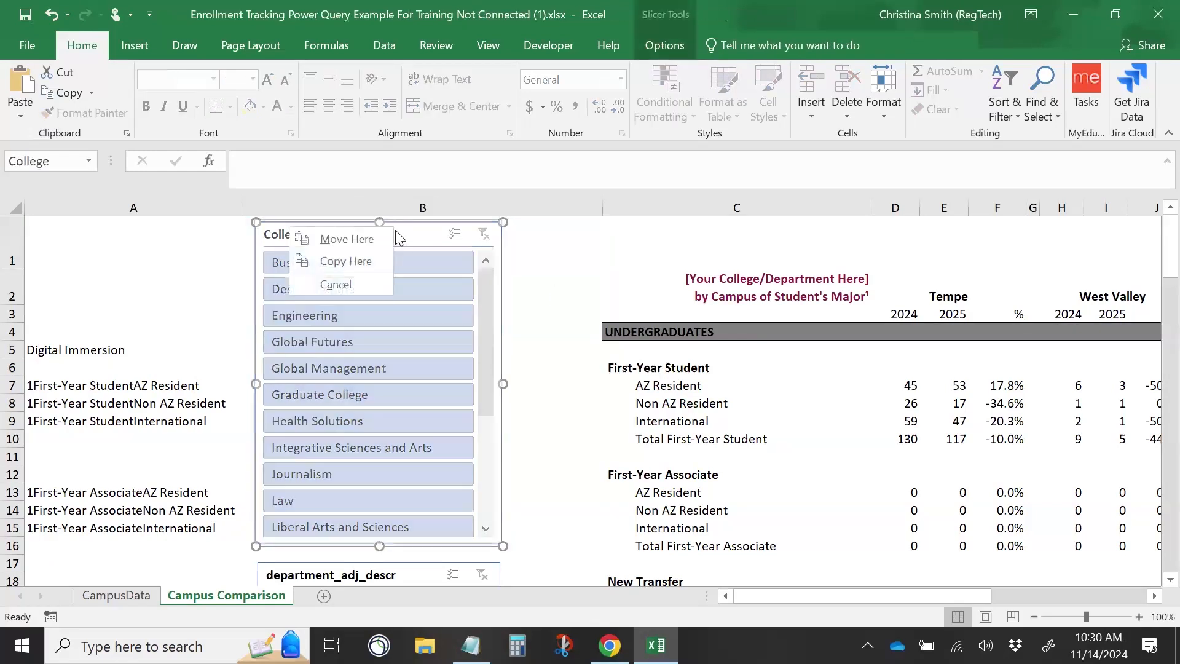
pyautogui.click(425, 241)
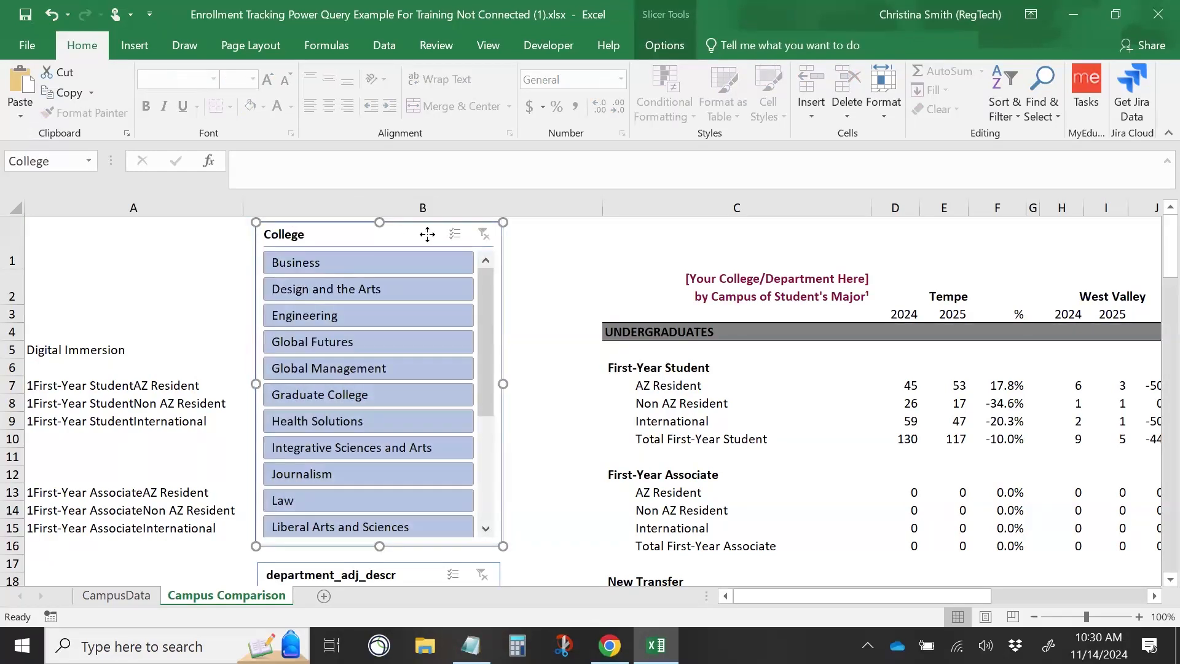
# Step: Disable resizing and moving for the College slicer in its position and layout properties
pyautogui.rightClick(421, 249)
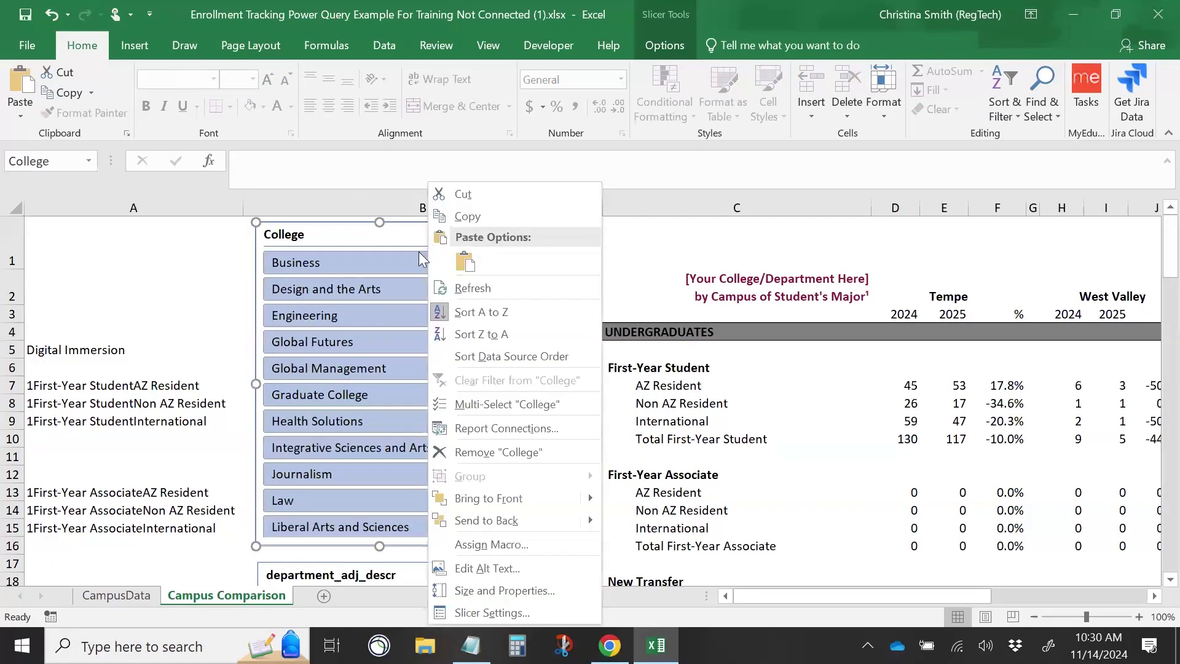
pyautogui.click(506, 592)
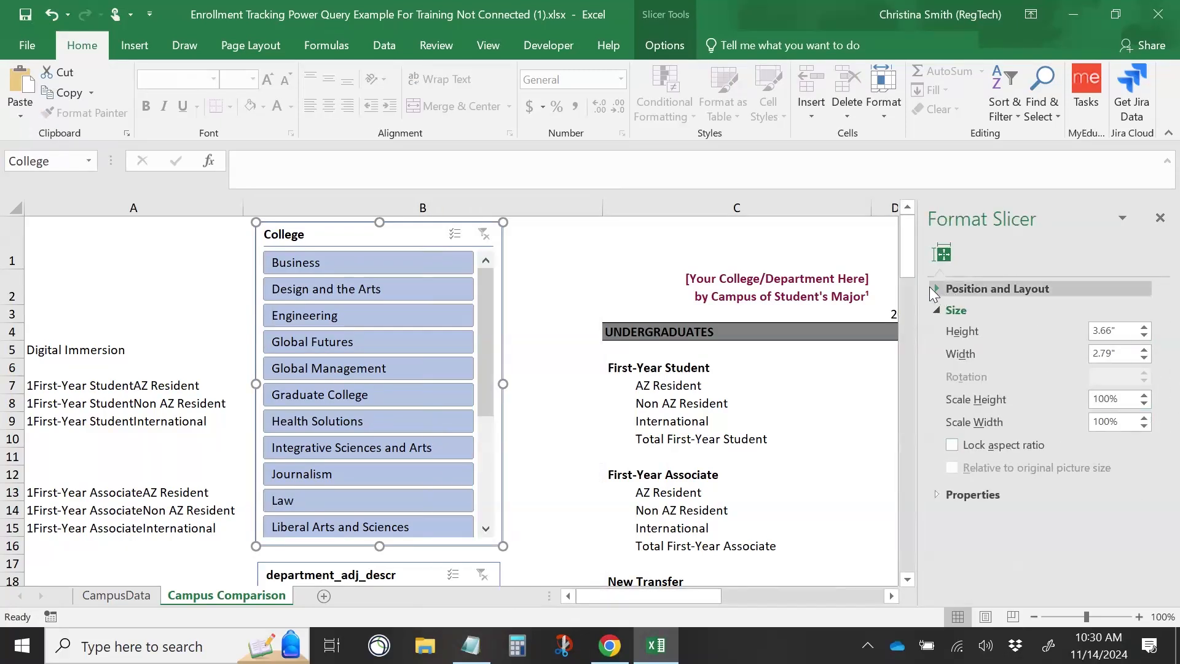
pyautogui.click(938, 289)
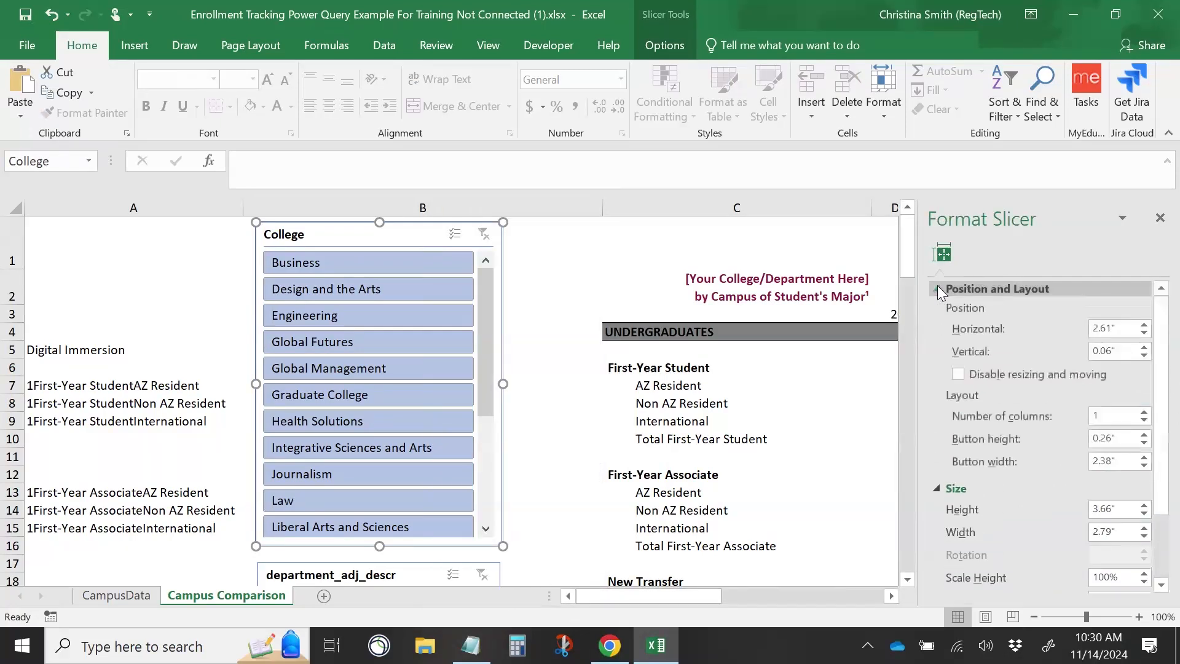
pyautogui.click(958, 374)
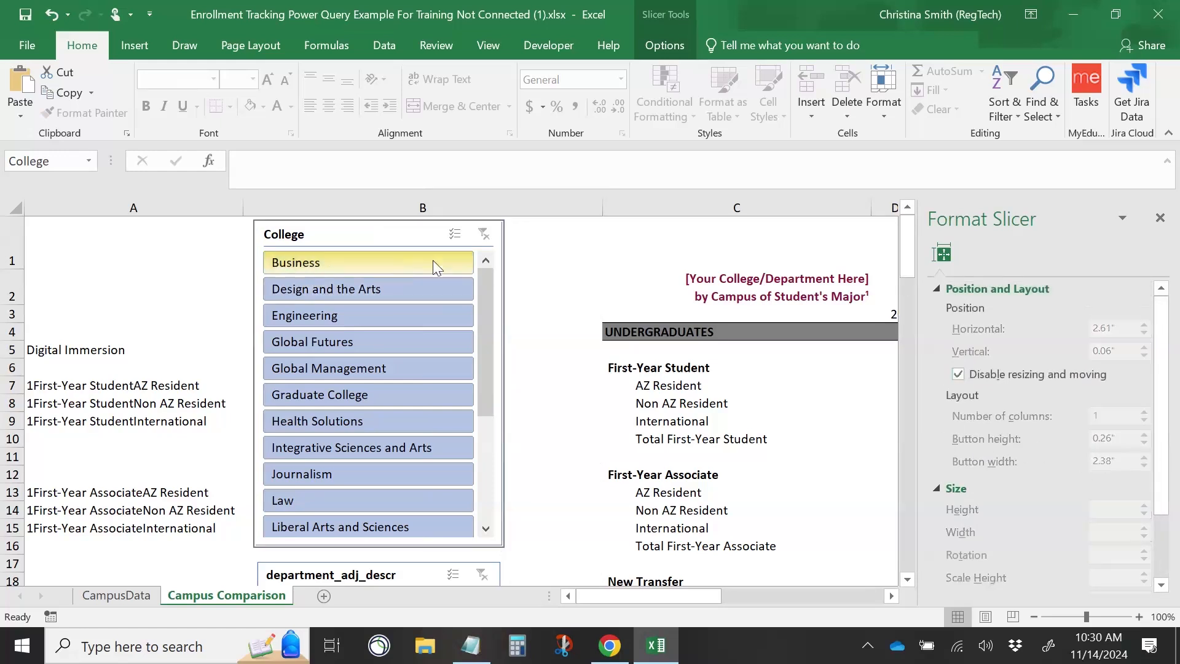